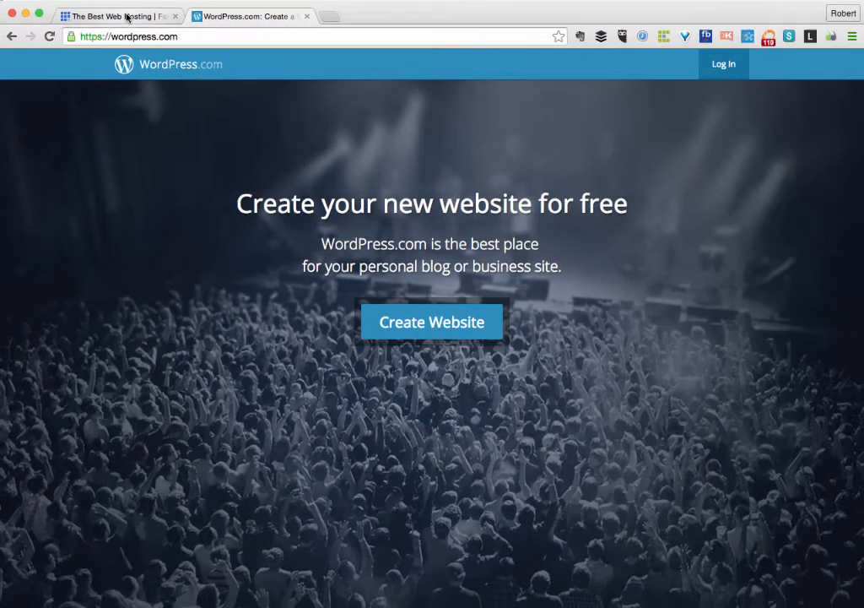
On Bluehost, browse the promo carousel, start signing up, and look at the Plus hosting plan.
{"action": "left_click", "coordinate": [123, 24]}
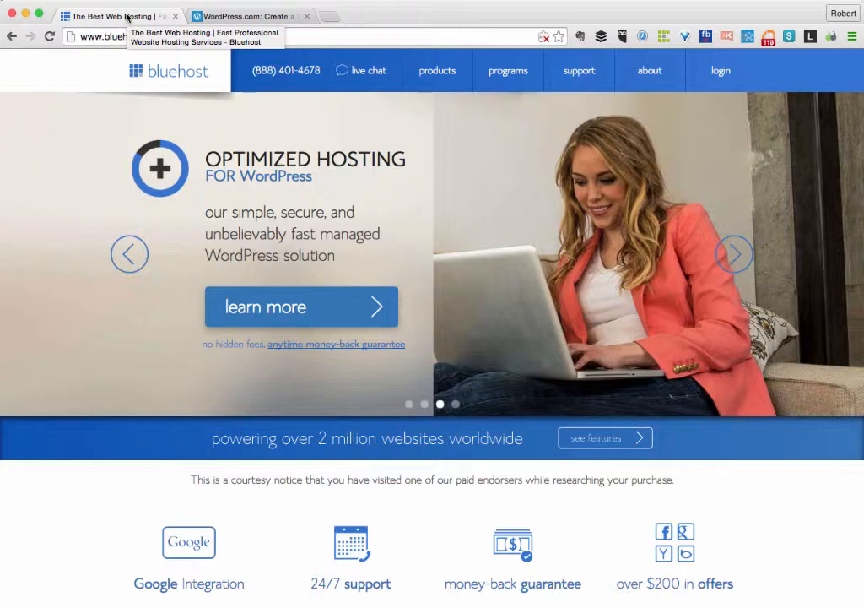
{"action": "left_click", "coordinate": [128, 264]}
{"action": "left_click", "coordinate": [127, 260]}
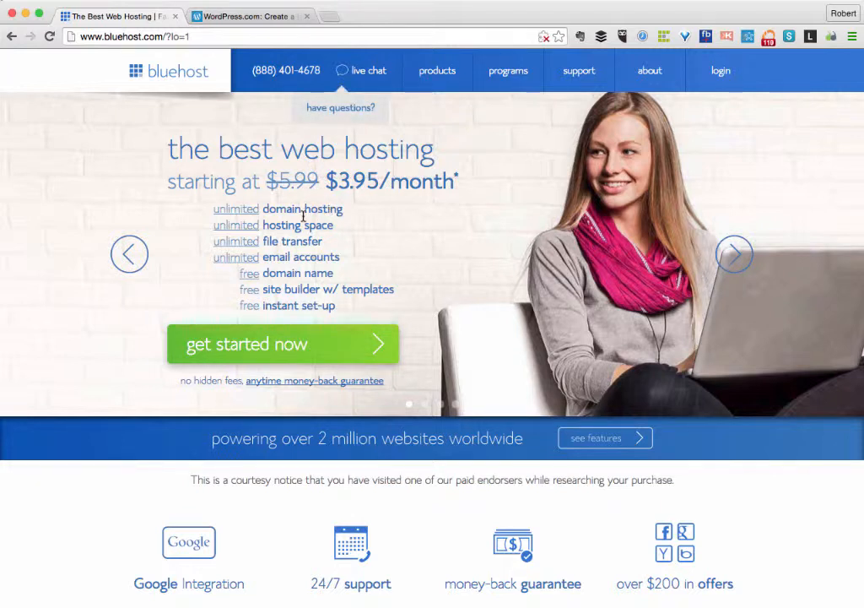
{"action": "left_click", "coordinate": [293, 352]}
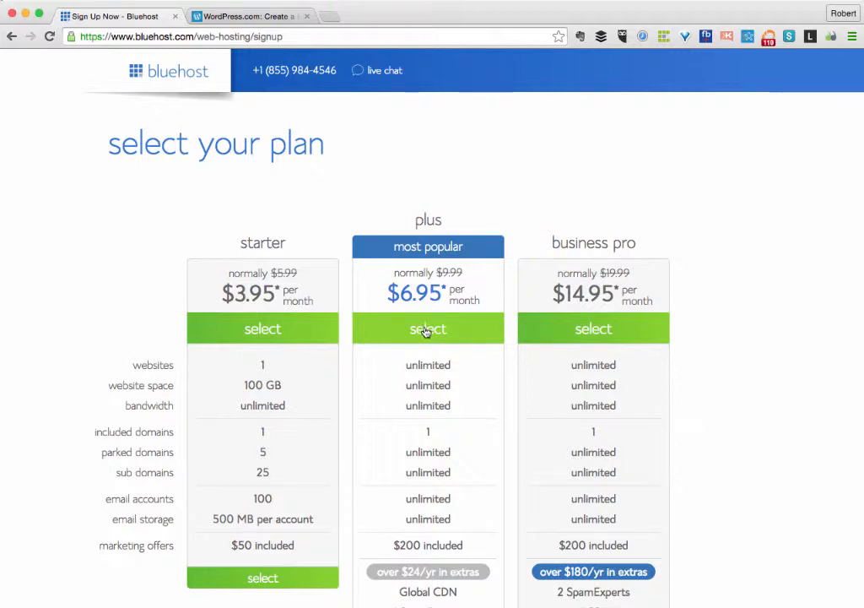
{"action": "left_click", "coordinate": [426, 330]}
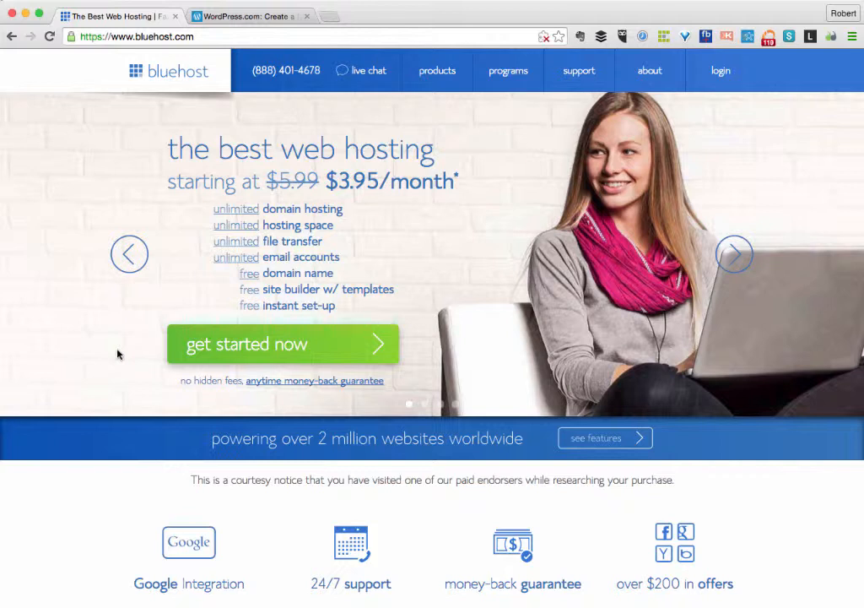
Log in to the Bluehost hosting account and open Install WordPress from cPanel.
{"action": "left_click", "coordinate": [721, 77]}
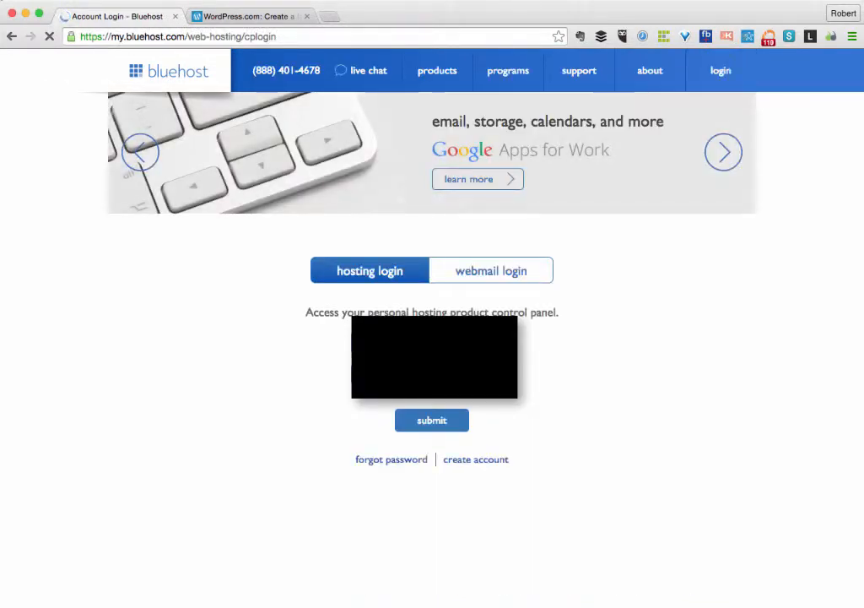
{"action": "left_click", "coordinate": [424, 421]}
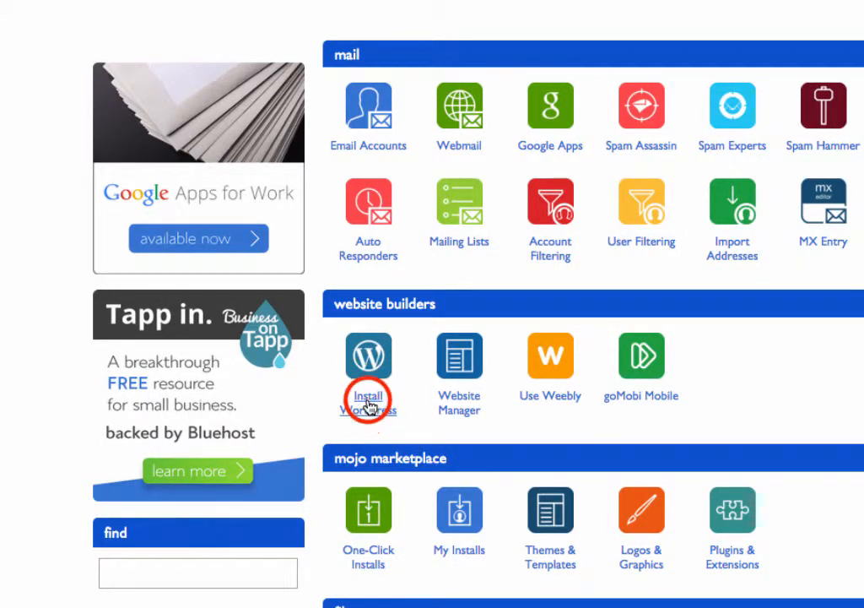
{"action": "left_click", "coordinate": [368, 406]}
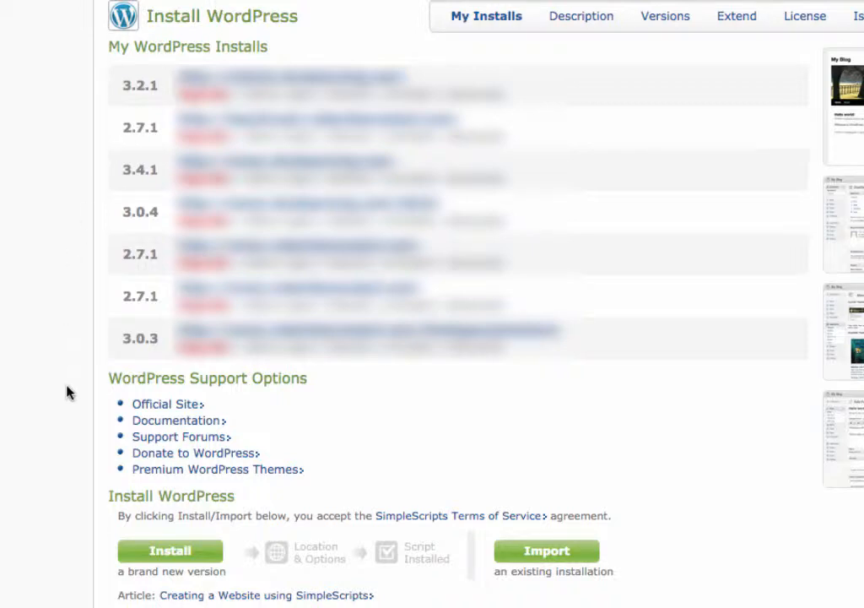
Start a new WordPress 3.9 (Stable) install into the 'testing' directory and show the advanced options.
{"action": "left_click", "coordinate": [171, 553]}
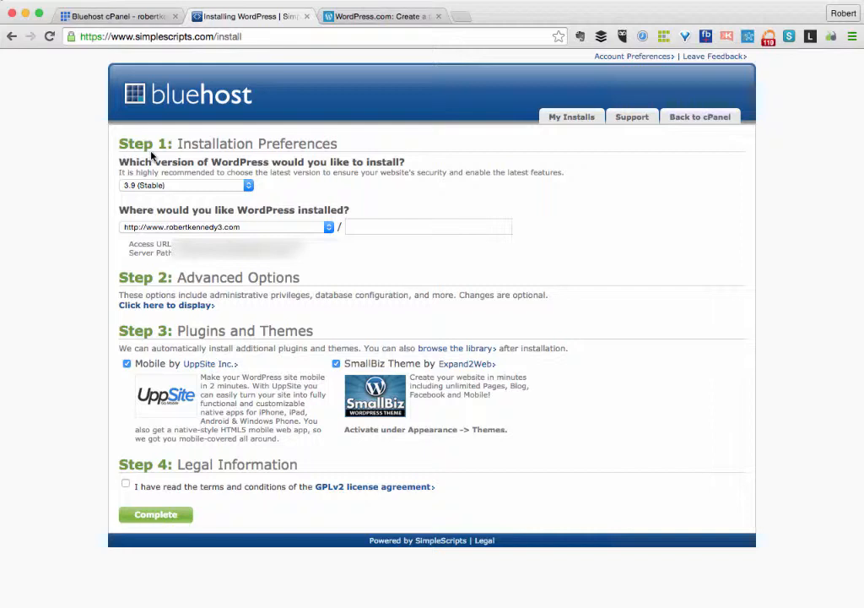
{"action": "left_click", "coordinate": [249, 186]}
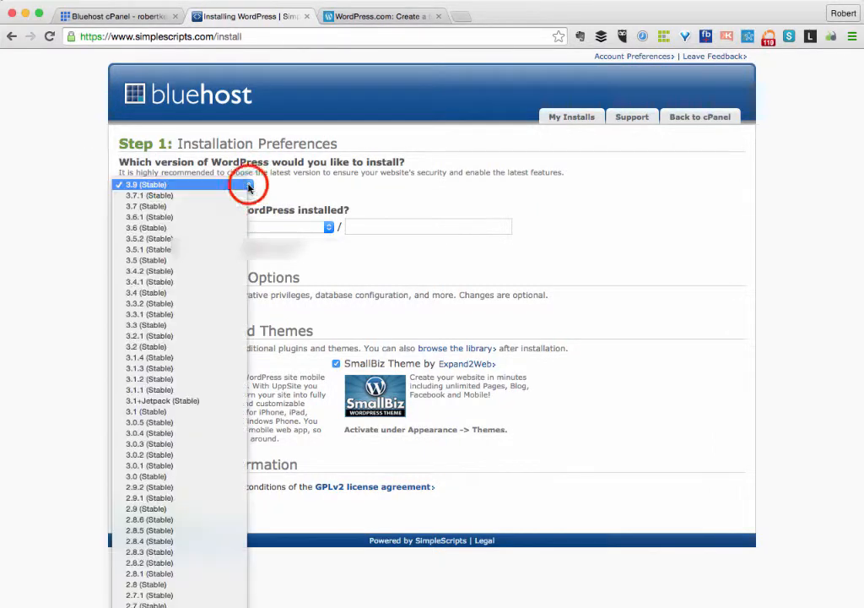
{"action": "left_click", "coordinate": [249, 186]}
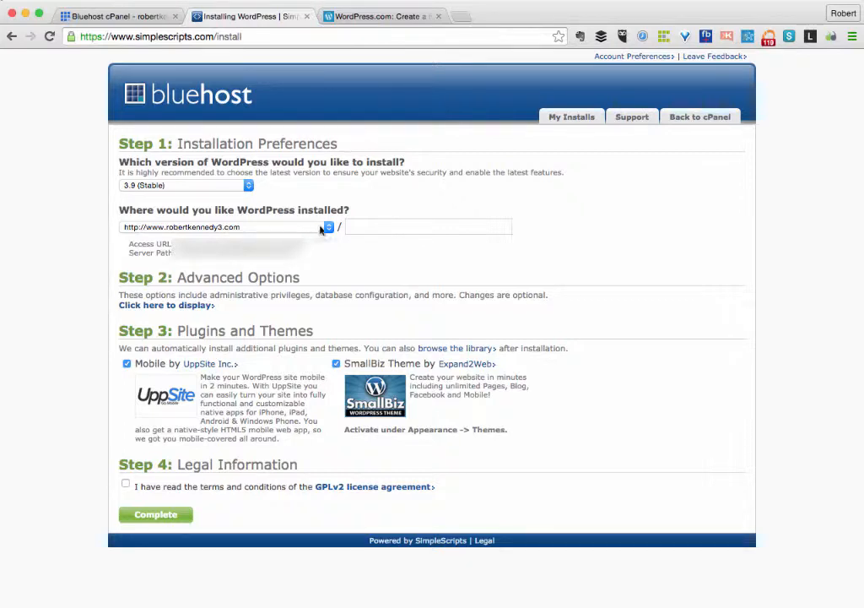
{"action": "left_click", "coordinate": [353, 225]}
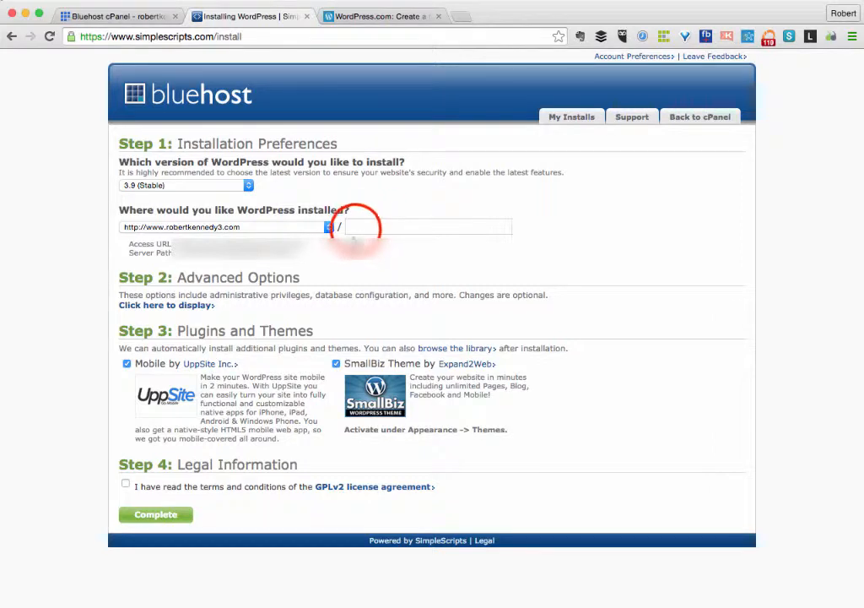
{"action": "type", "text": "t"}
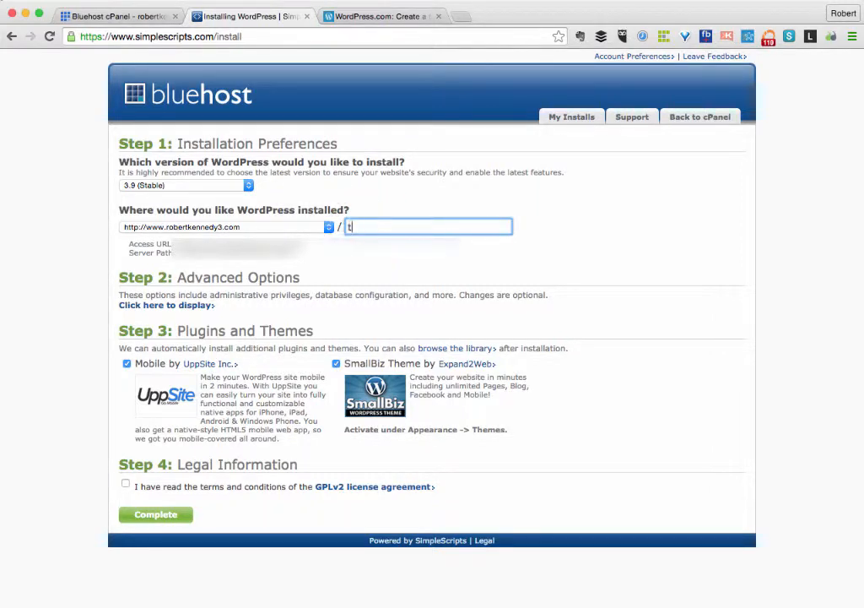
{"action": "type", "text": "esting"}
{"action": "left_click", "coordinate": [389, 237]}
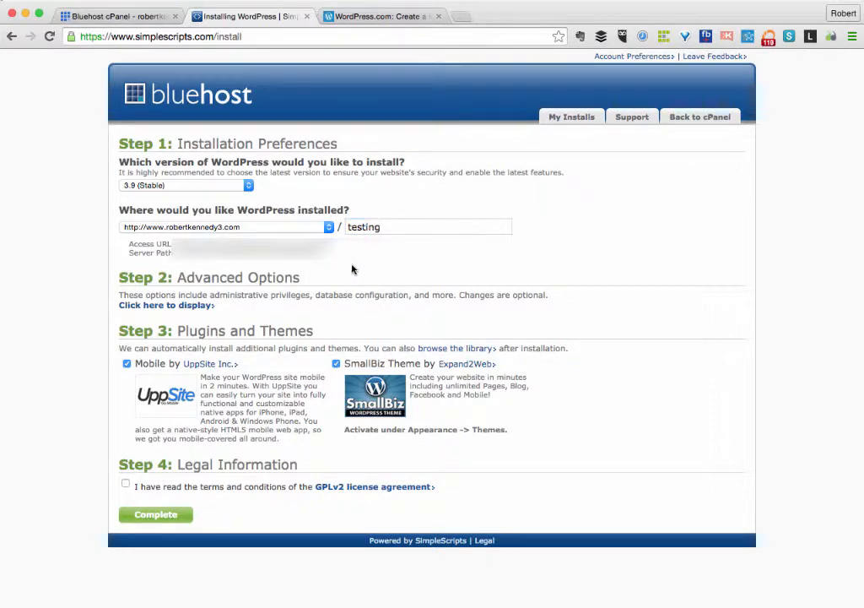
{"action": "left_click", "coordinate": [129, 305]}
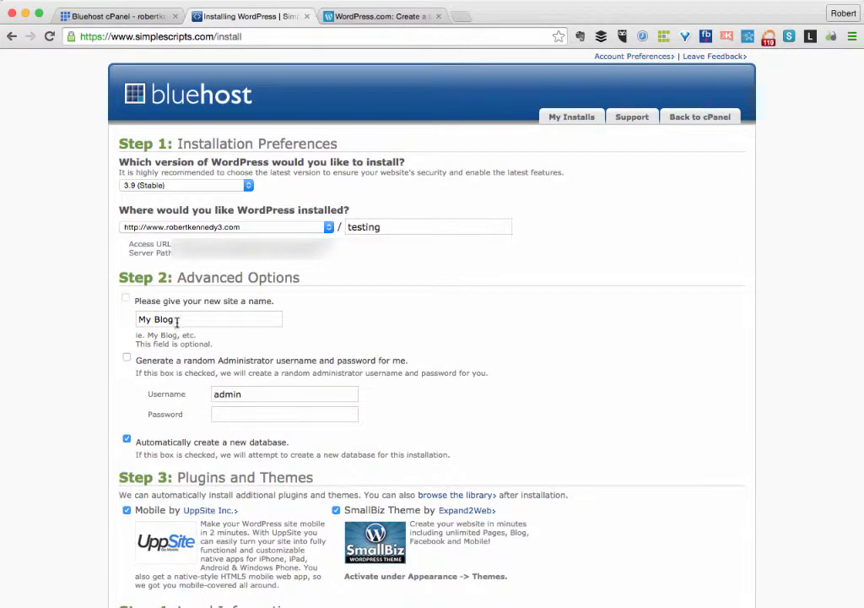
Replace 'My Blog' with 'Rk3 Testing' as the site name and enter the administrator password.
{"action": "left_click_drag", "start_coordinate": [177, 322], "coordinate": [101, 314]}
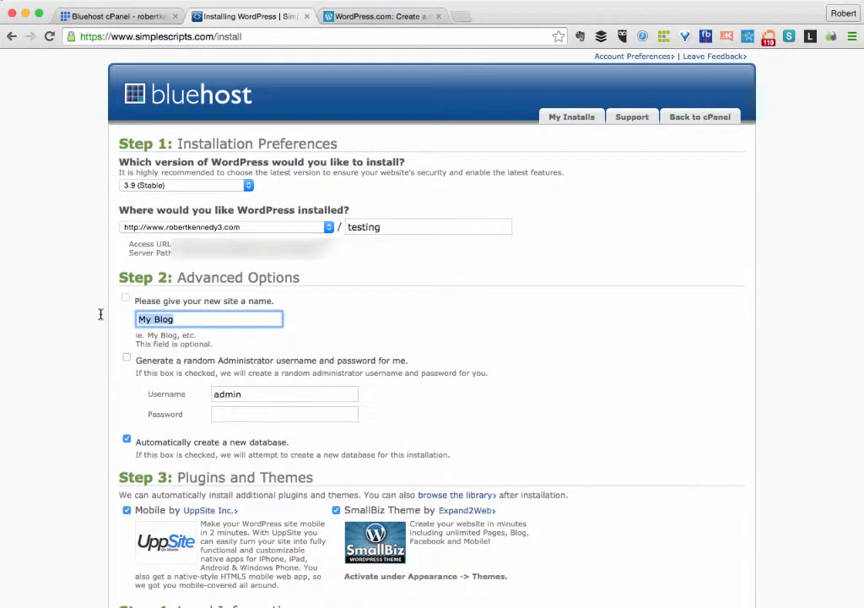
{"action": "type", "text": "Rk3 Testing"}
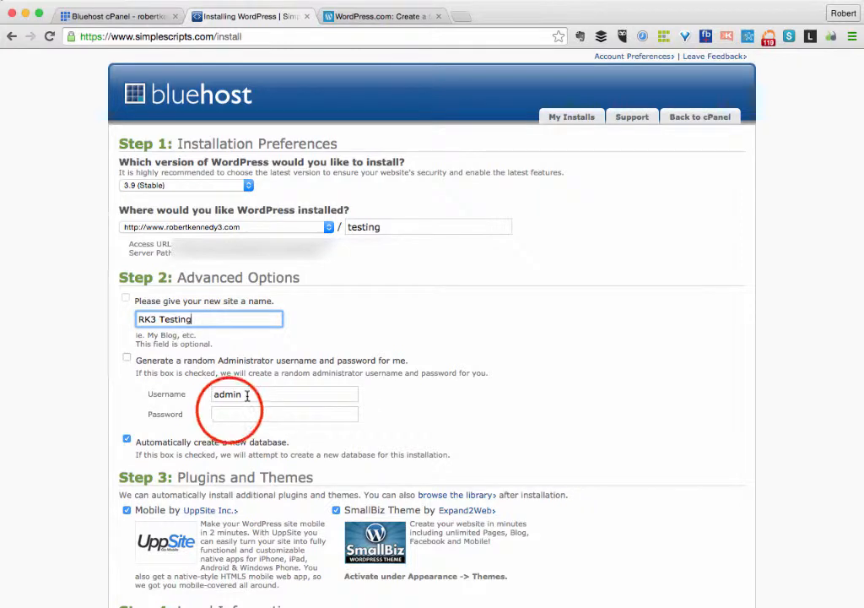
{"action": "left_click", "coordinate": [230, 409]}
{"action": "type", "text": "te"}
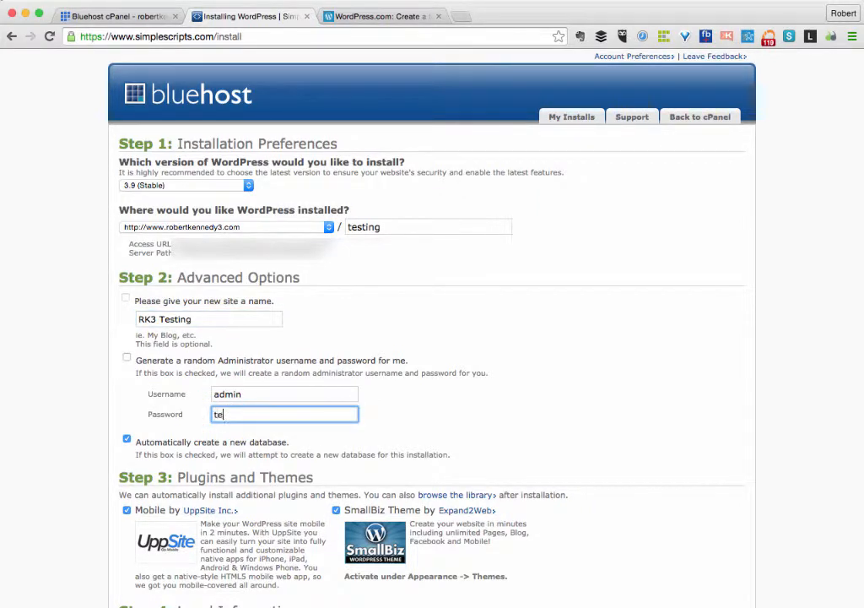
{"action": "type", "text": "sting123"}
{"action": "type", "text": "!"}
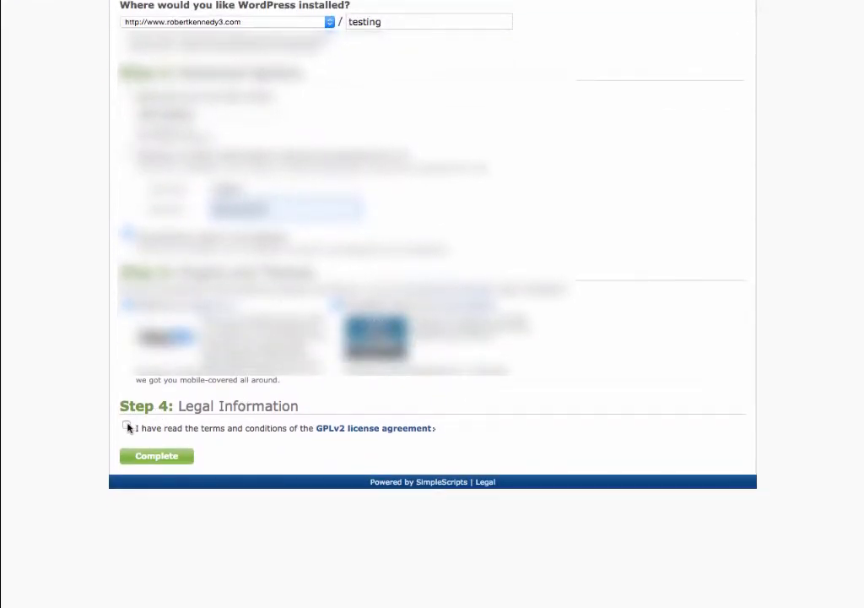
Review the GPLv2 license, accept its terms, and complete the WordPress installation.
{"action": "left_click", "coordinate": [341, 431]}
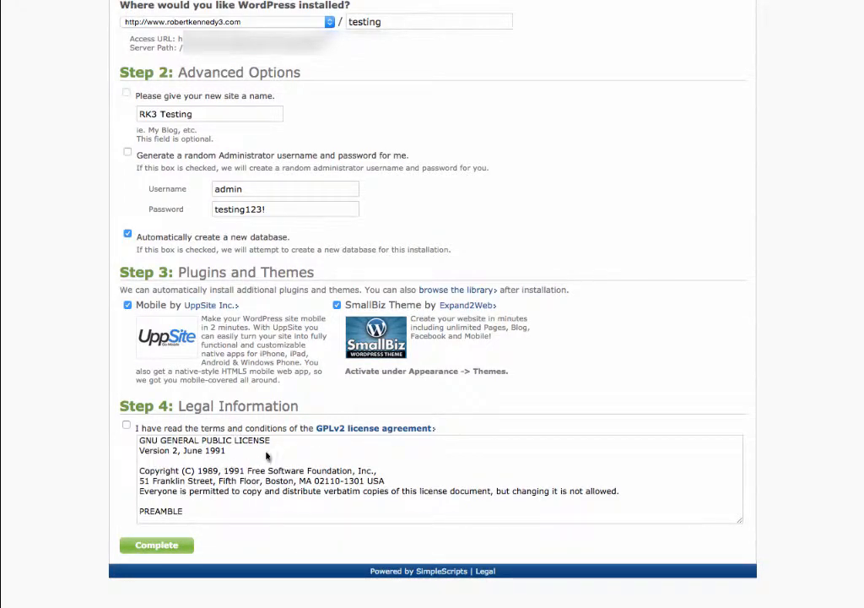
{"action": "scroll", "coordinate": [234, 477], "scroll_direction": "down", "scroll_amount": 20}
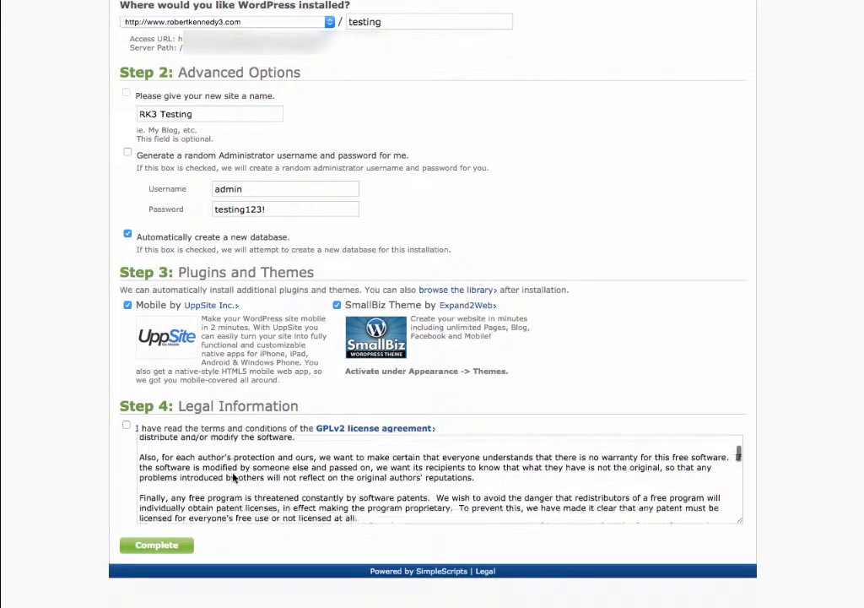
{"action": "scroll", "coordinate": [234, 478], "scroll_direction": "down", "scroll_amount": 20}
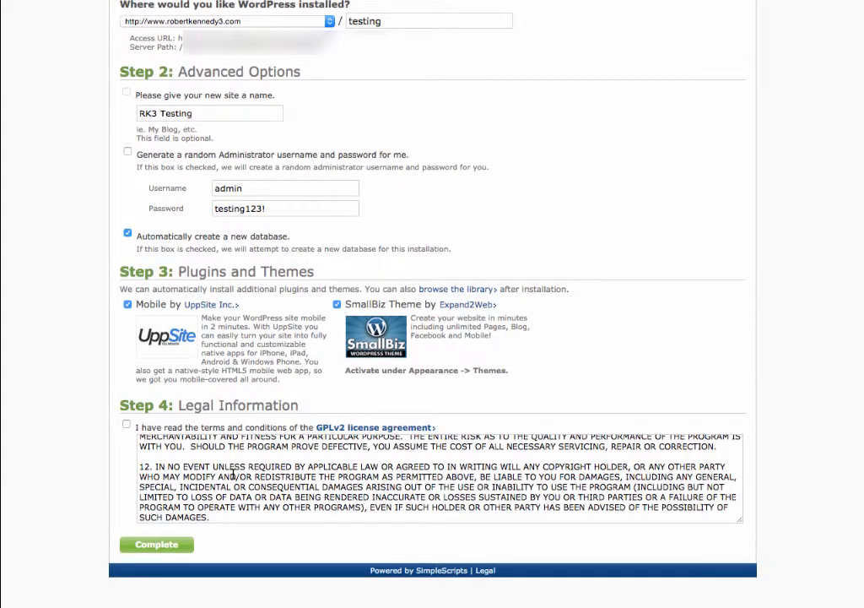
{"action": "scroll", "coordinate": [234, 475], "scroll_direction": "up", "scroll_amount": 10}
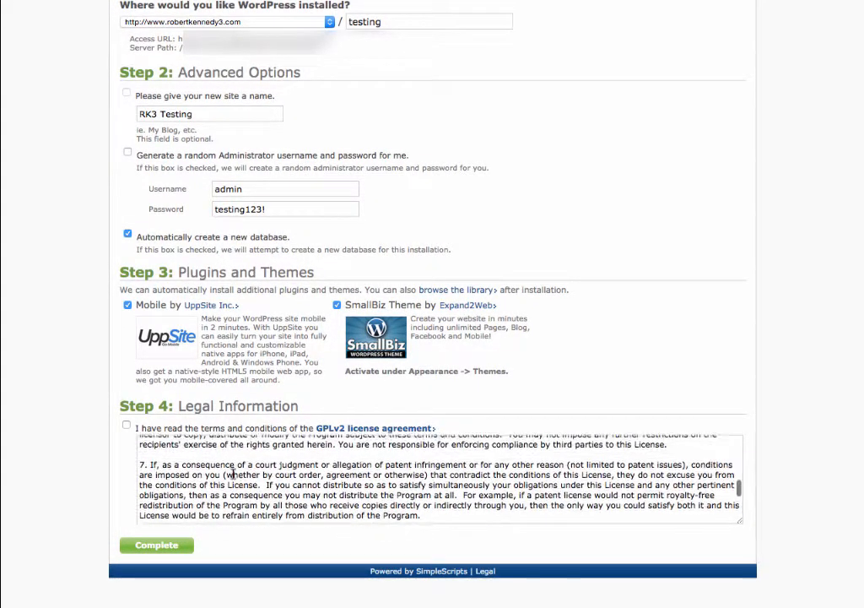
{"action": "left_click", "coordinate": [127, 426]}
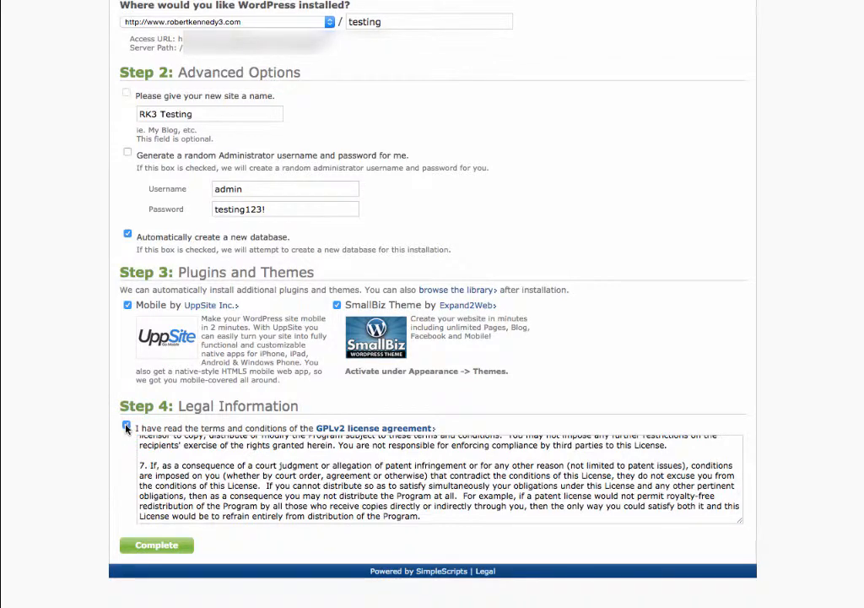
{"action": "left_click", "coordinate": [141, 546]}
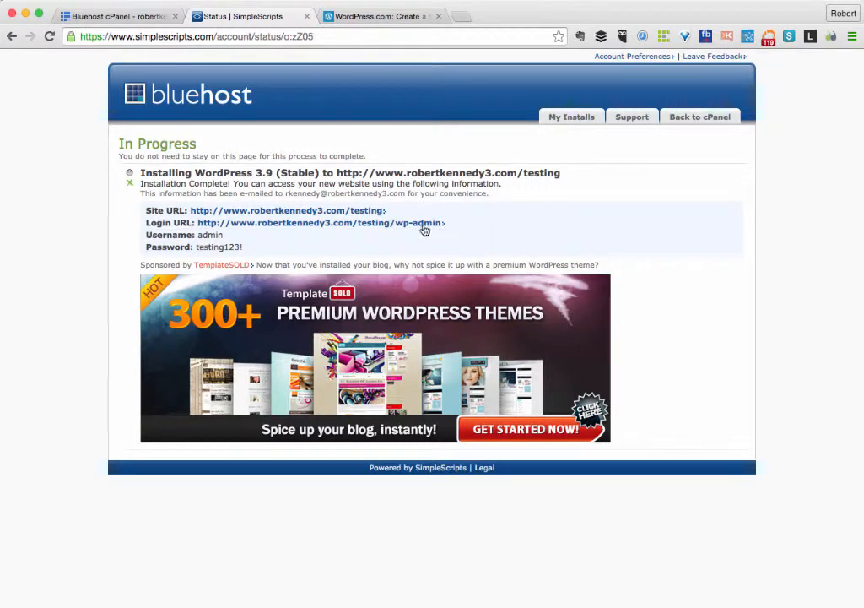
Open the new site's login URL and sign in with the administrator username and password.
{"action": "left_click", "coordinate": [247, 225]}
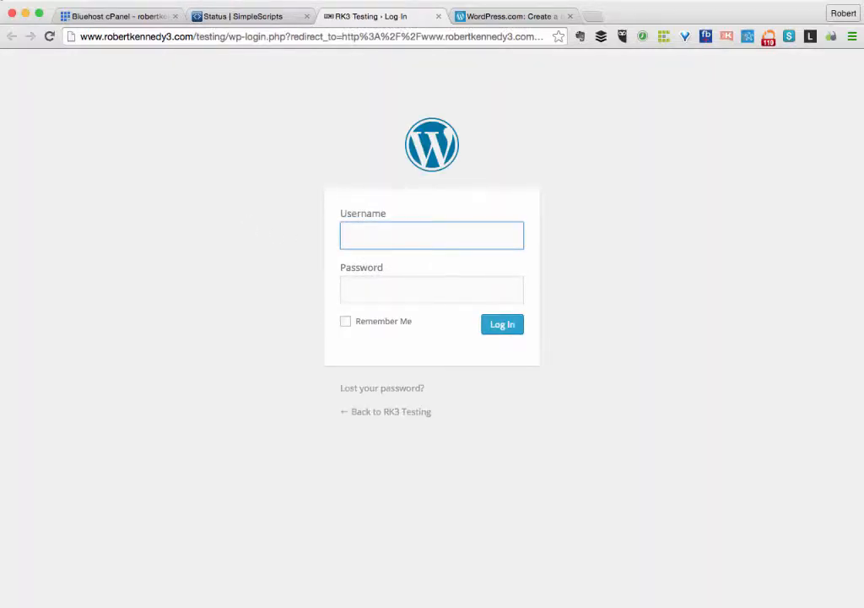
{"action": "type", "text": "admin"}
{"action": "left_click", "coordinate": [366, 288]}
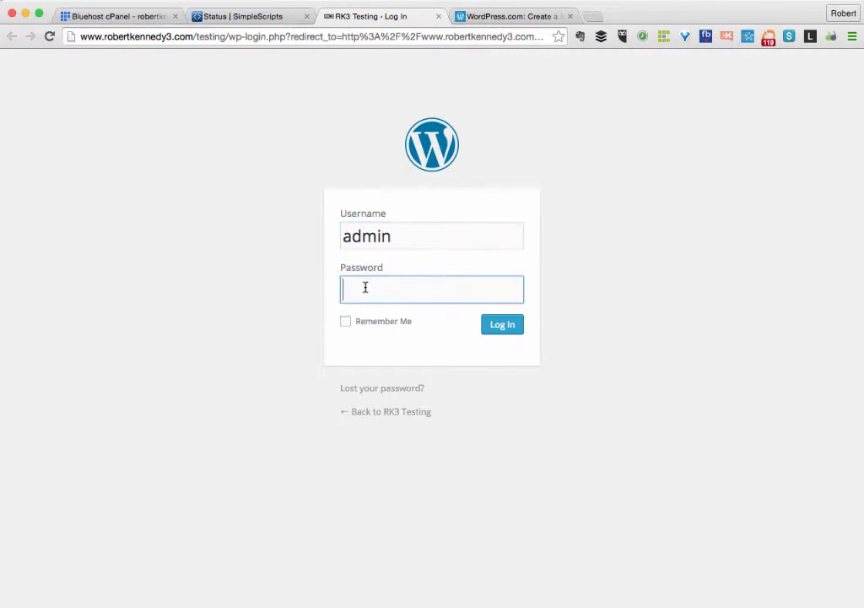
{"action": "type", "text": "••••••••••"}
{"action": "left_click", "coordinate": [503, 325]}
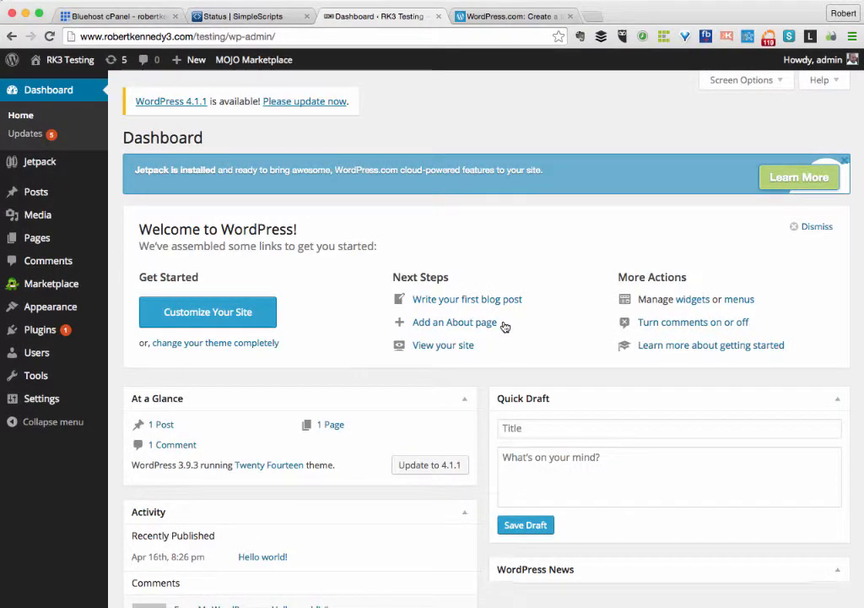
Open the live Hello World site in a new tab, compare it with the Dashboard, and return.
{"action": "mouse_move", "coordinate": [67, 59]}
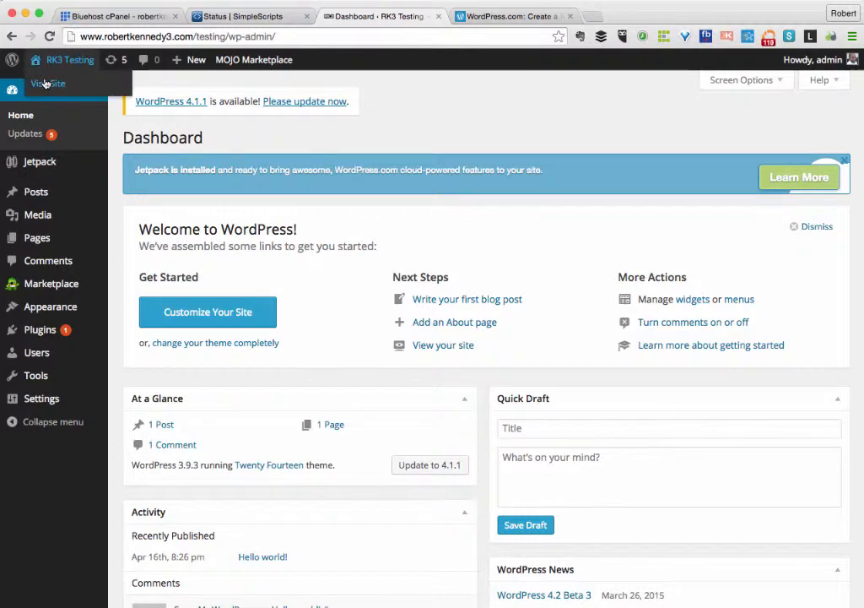
{"action": "right_click", "coordinate": [52, 82]}
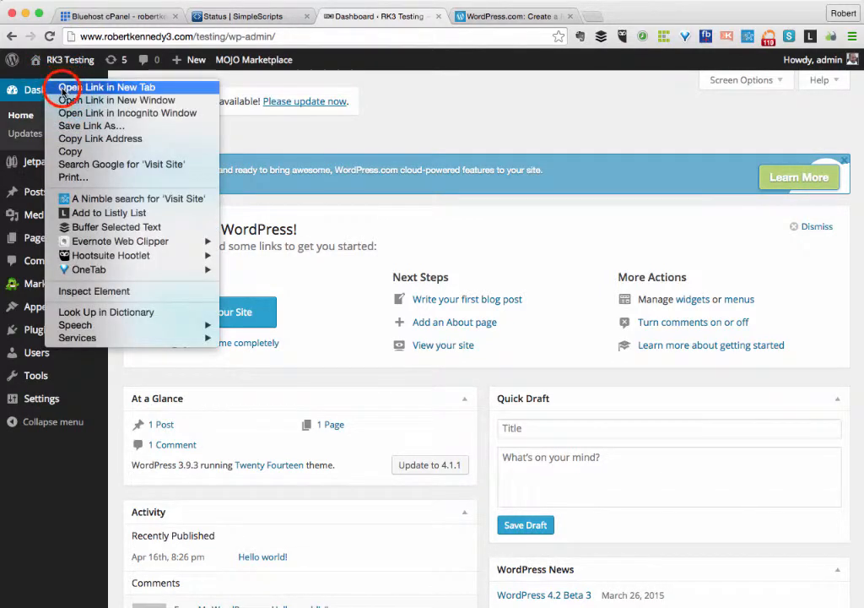
{"action": "left_click", "coordinate": [65, 88]}
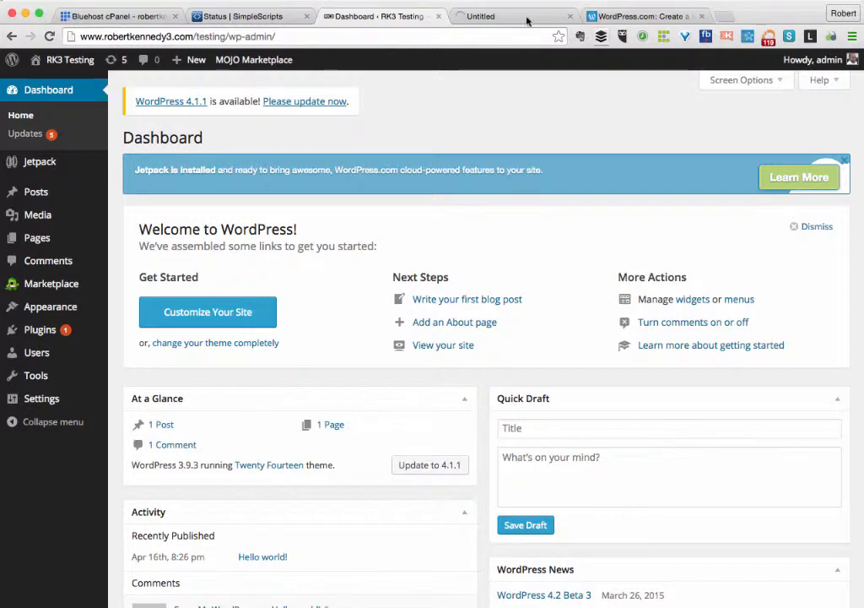
{"action": "left_click", "coordinate": [496, 18]}
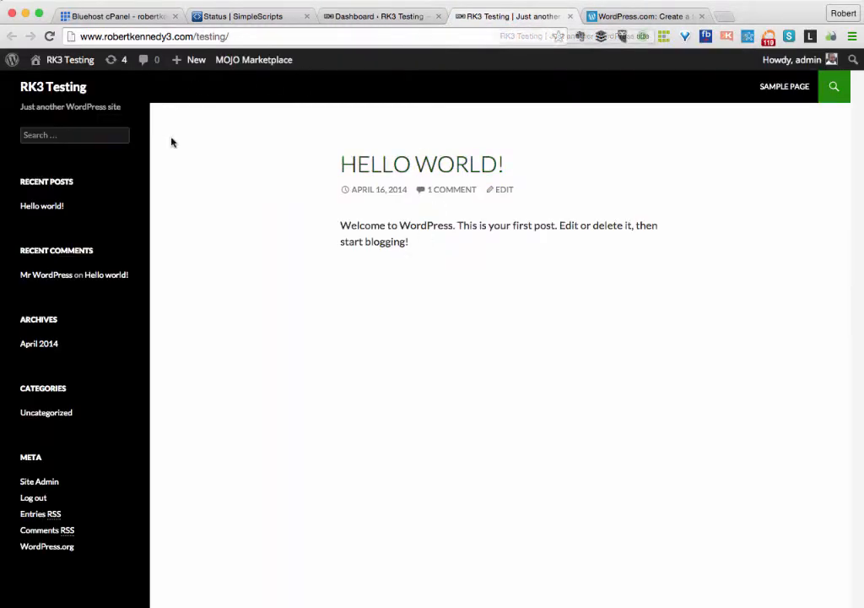
{"action": "left_click", "coordinate": [371, 18]}
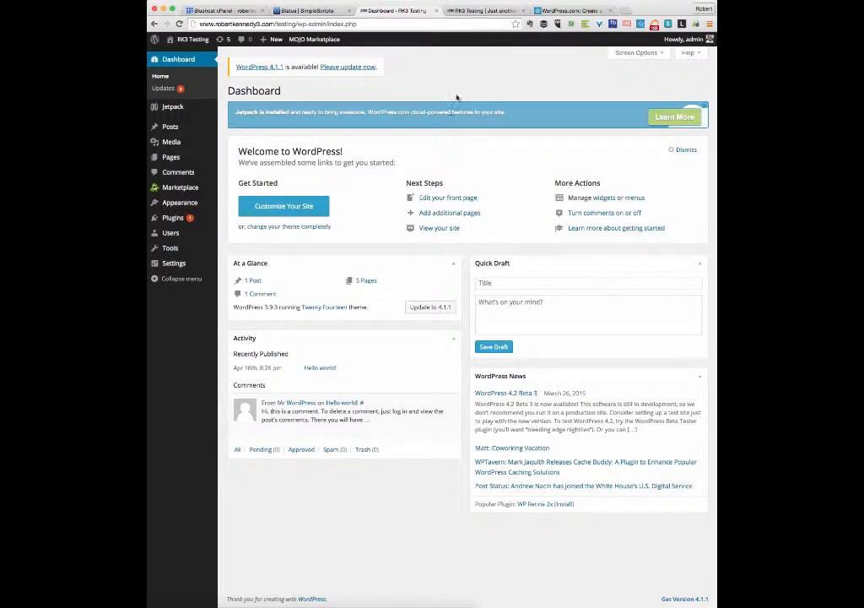
{"action": "left_click", "coordinate": [475, 11]}
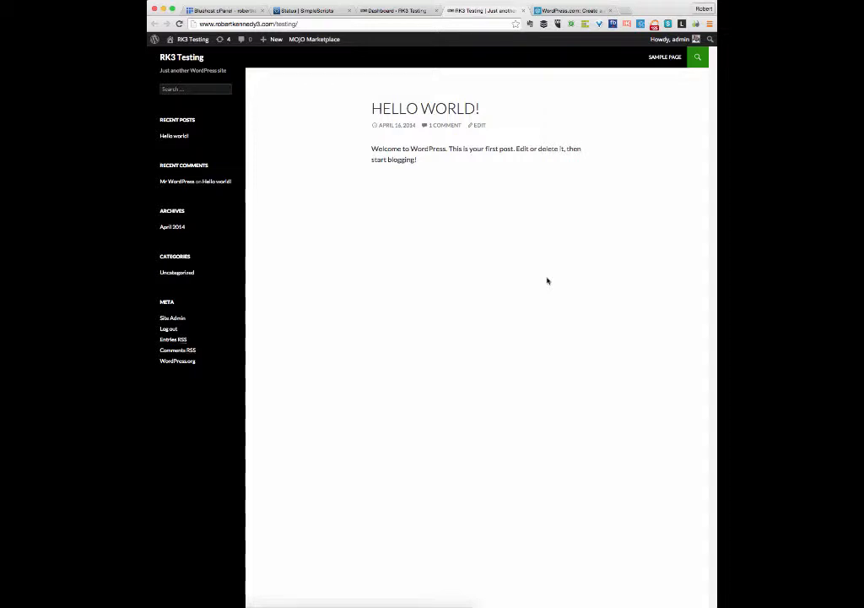
{"action": "left_click", "coordinate": [396, 14]}
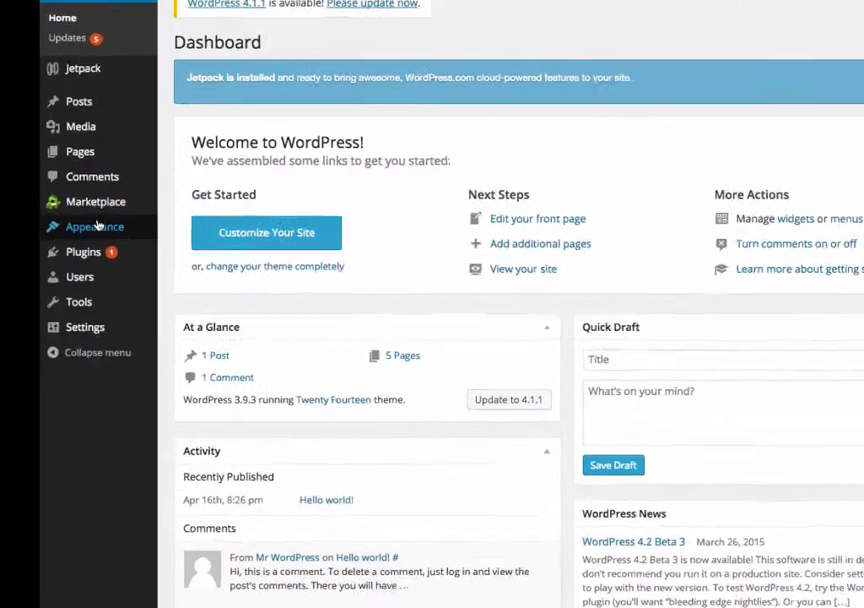
Browse installable themes such as Tidy, Boxy and Adventure, and install the First theme.
{"action": "mouse_move", "coordinate": [179, 203]}
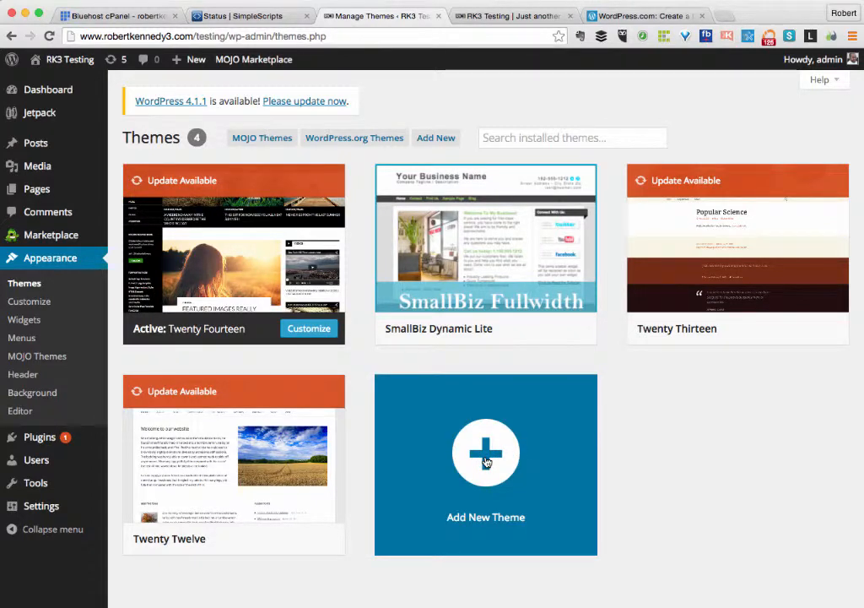
{"action": "left_click", "coordinate": [486, 462]}
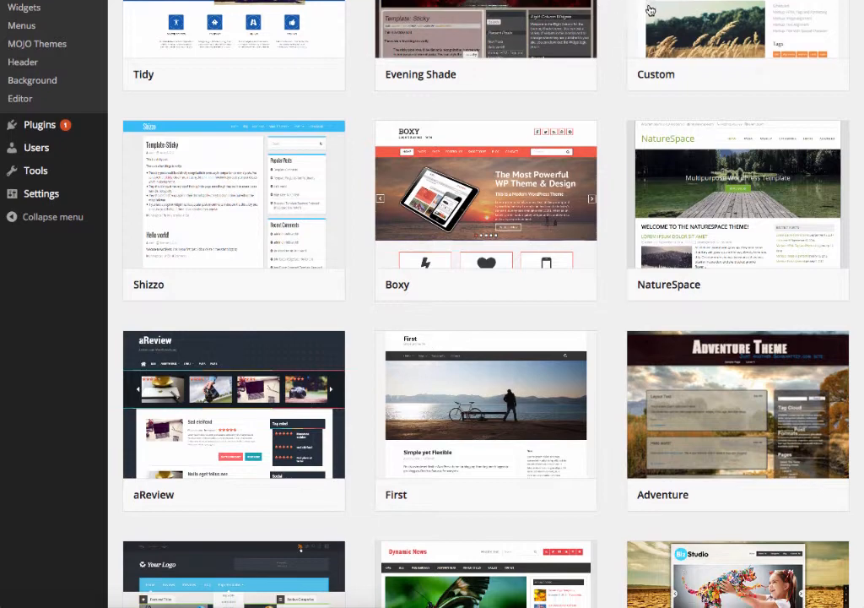
{"action": "mouse_move", "coordinate": [735, 297]}
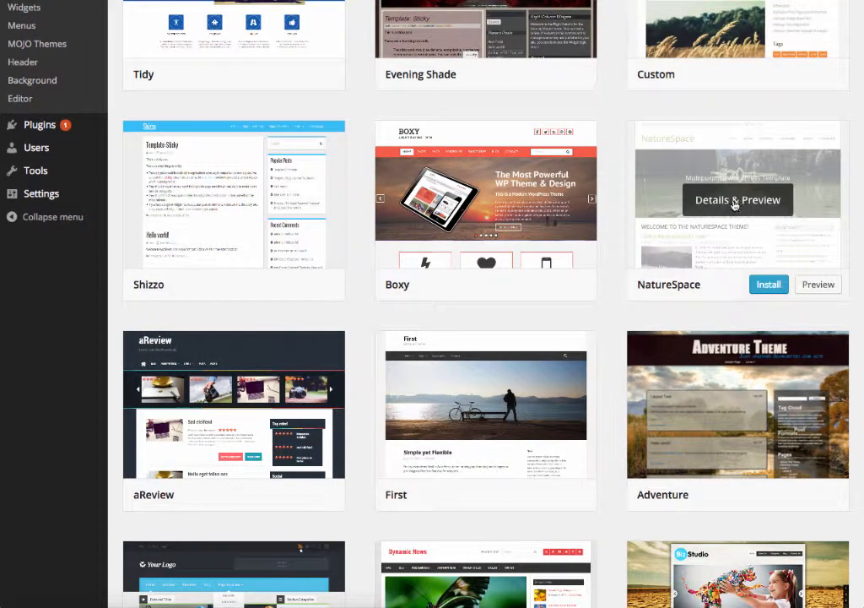
{"action": "mouse_move", "coordinate": [735, 377]}
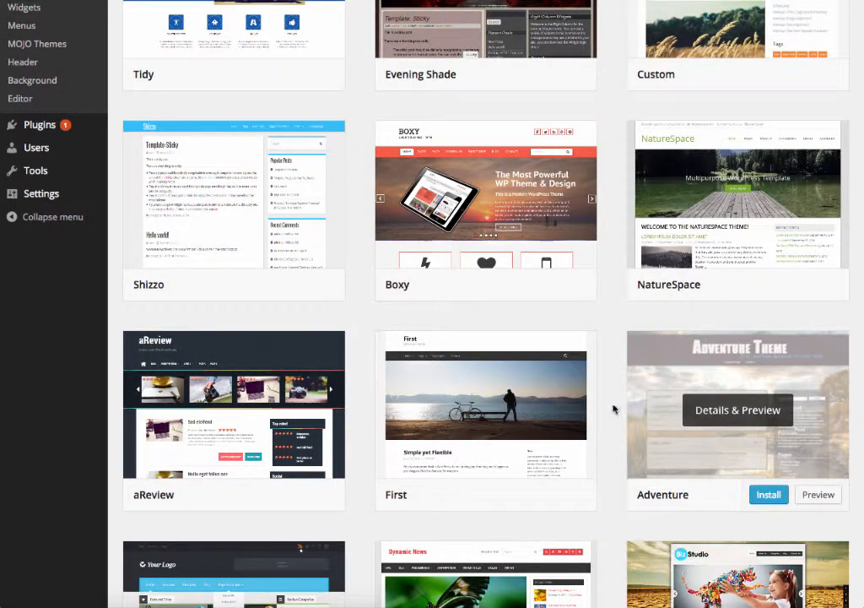
{"action": "mouse_move", "coordinate": [560, 432]}
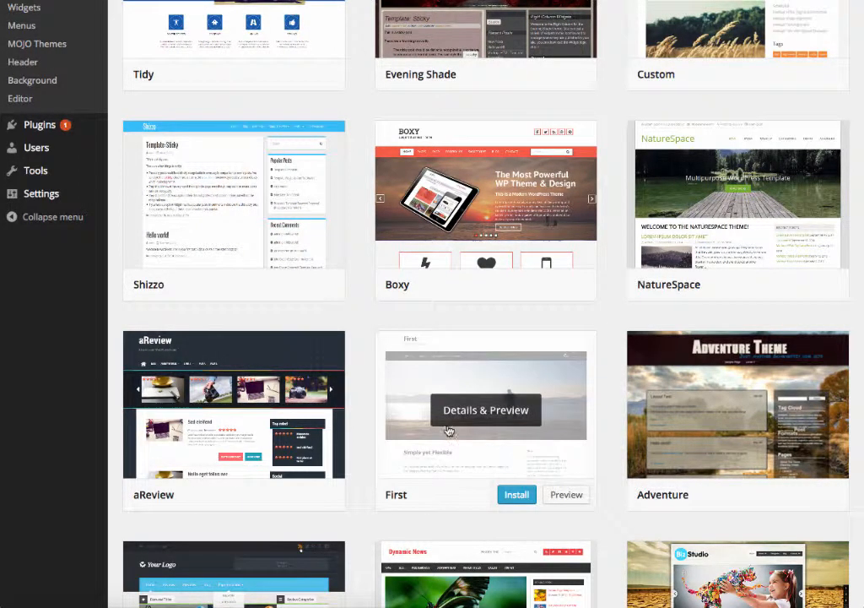
{"action": "left_click", "coordinate": [515, 500]}
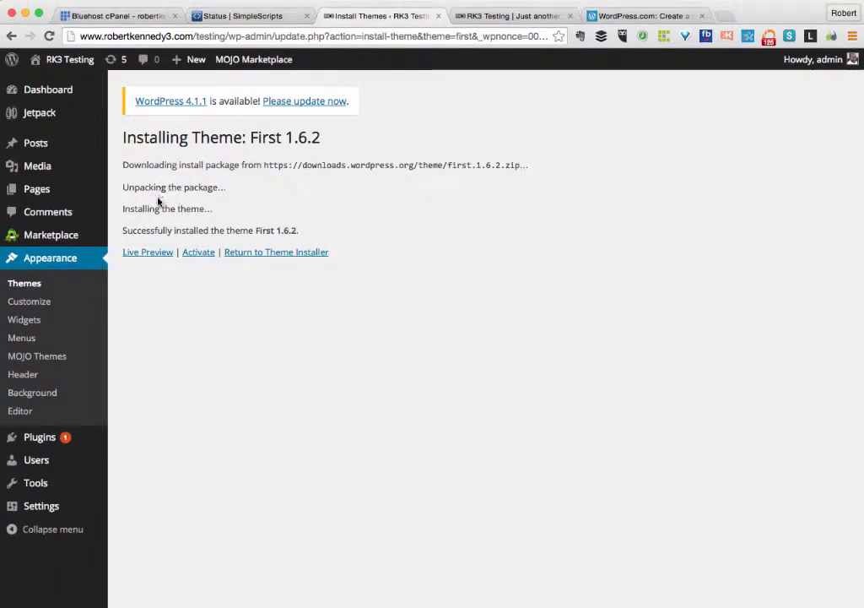
Activate the newly installed First 1.6.2 theme.
{"action": "left_click", "coordinate": [197, 253]}
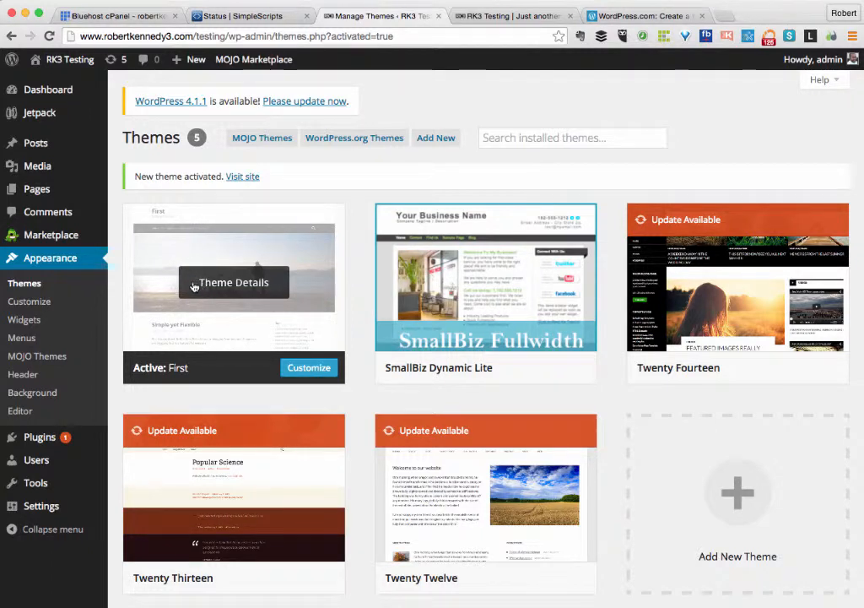
View the live site's new First theme layout in a new tab, then return to Themes.
{"action": "mouse_move", "coordinate": [41, 59]}
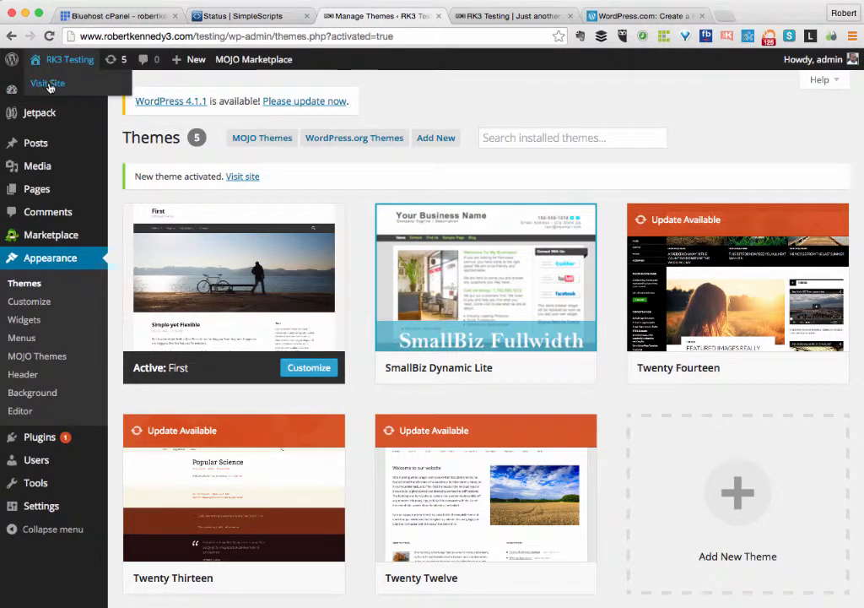
{"action": "right_click", "coordinate": [48, 86]}
{"action": "left_click", "coordinate": [61, 90]}
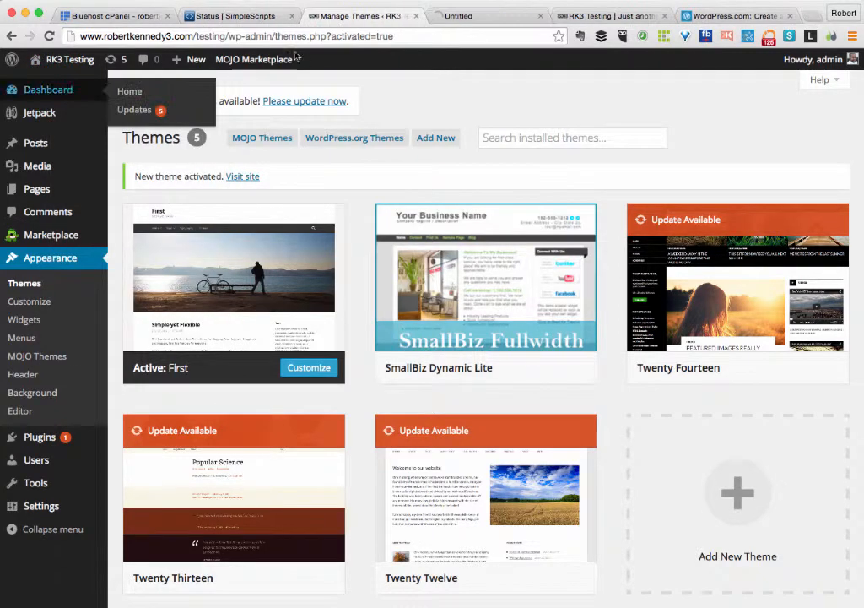
{"action": "left_click", "coordinate": [486, 19]}
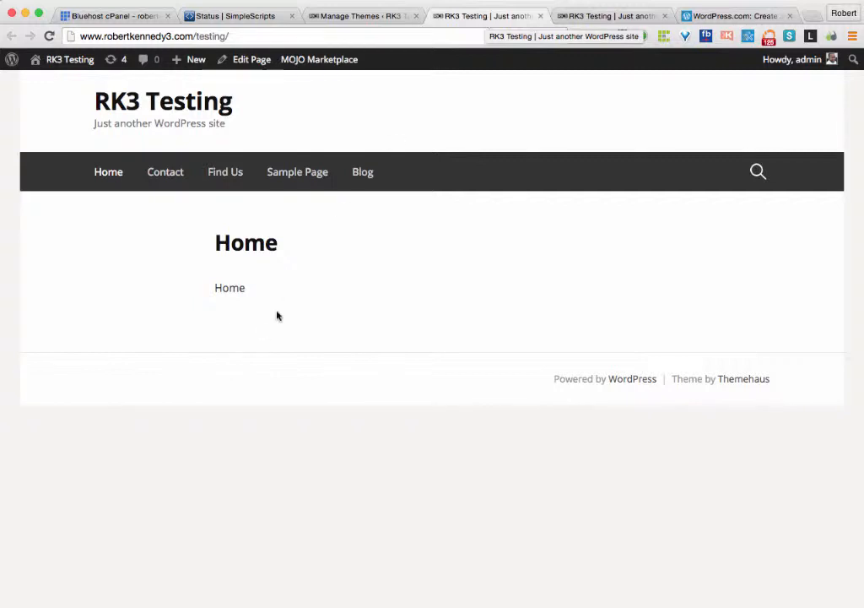
{"action": "left_click", "coordinate": [328, 19]}
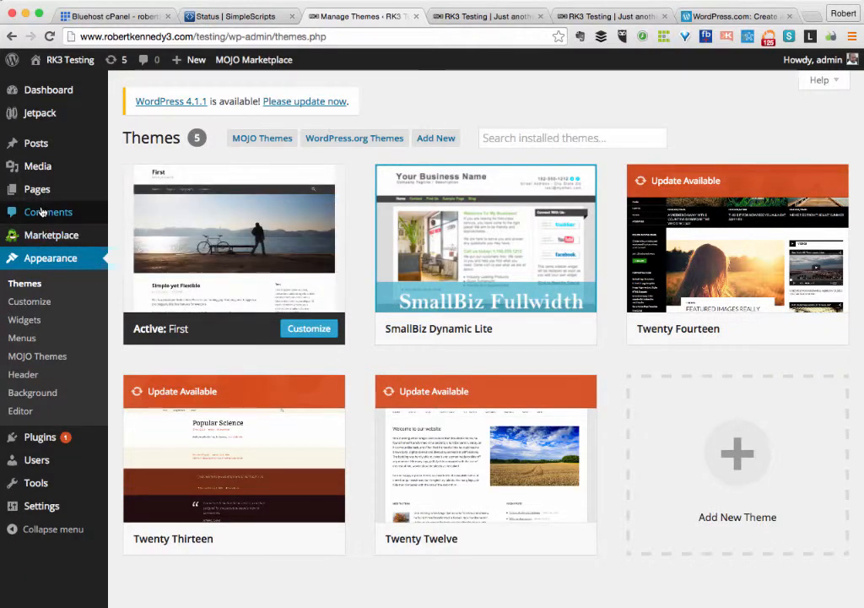
Create and publish a new page titled 'About Us', correcting the miscapitalised B.
{"action": "mouse_move", "coordinate": [39, 197]}
{"action": "left_click", "coordinate": [138, 209]}
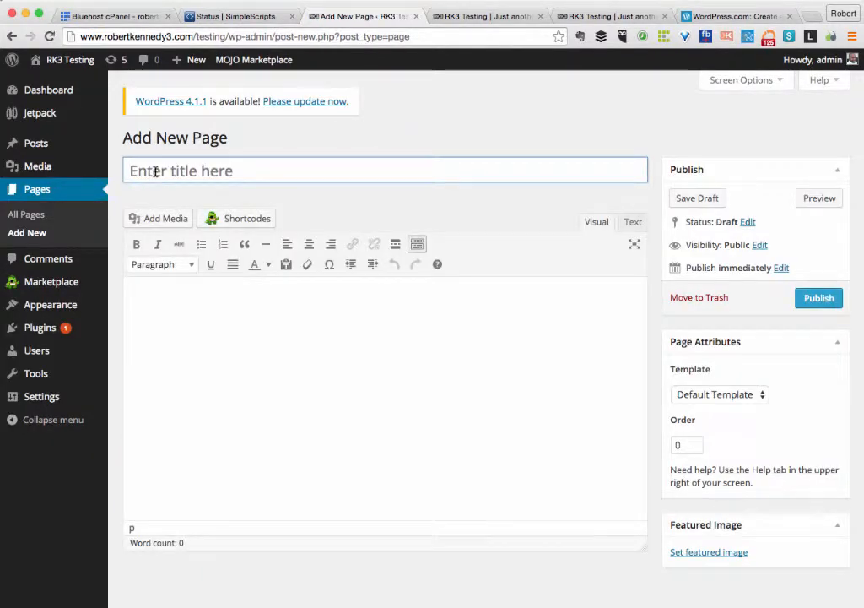
{"action": "type", "text": "ABout Us"}
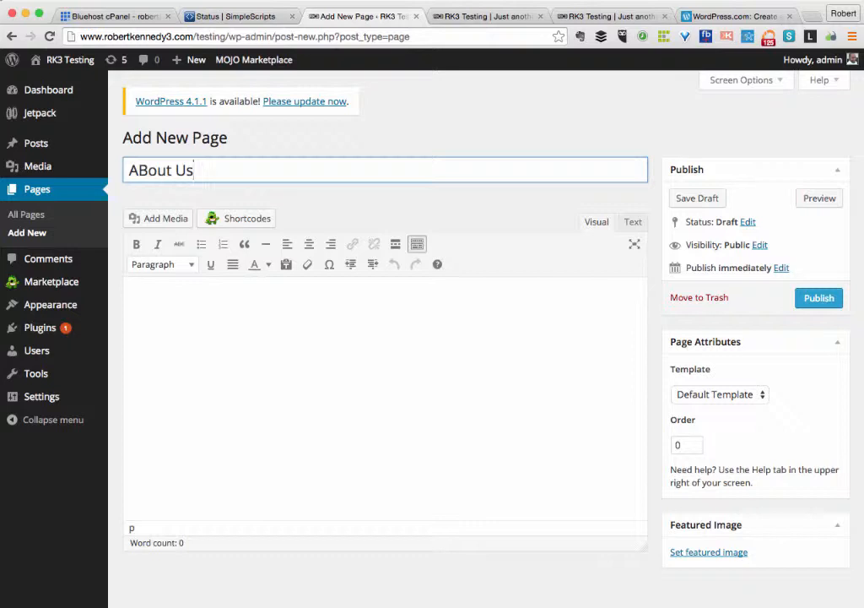
{"action": "left_click", "coordinate": [149, 172]}
{"action": "key", "text": "BackSpace"}
{"action": "type", "text": "b"}
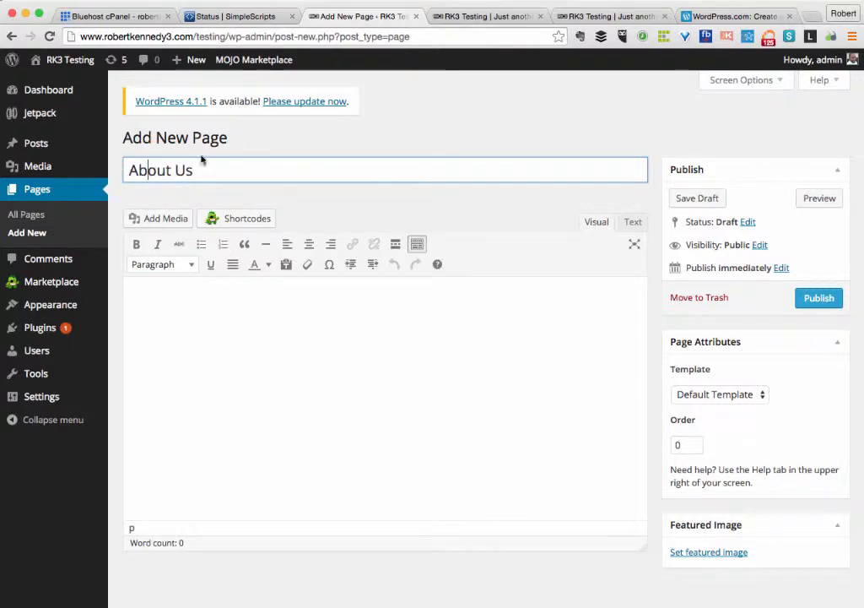
{"action": "left_click", "coordinate": [818, 297]}
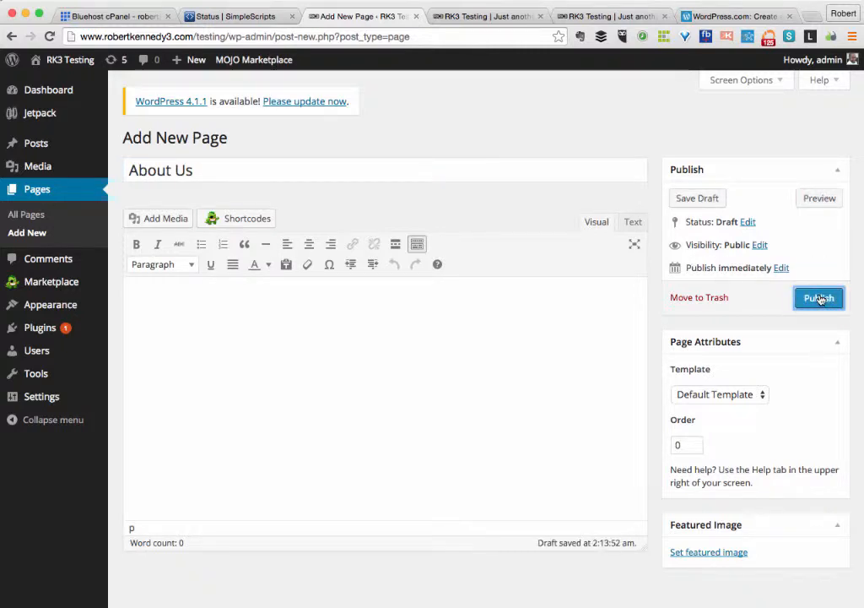
{"action": "left_click", "coordinate": [818, 298]}
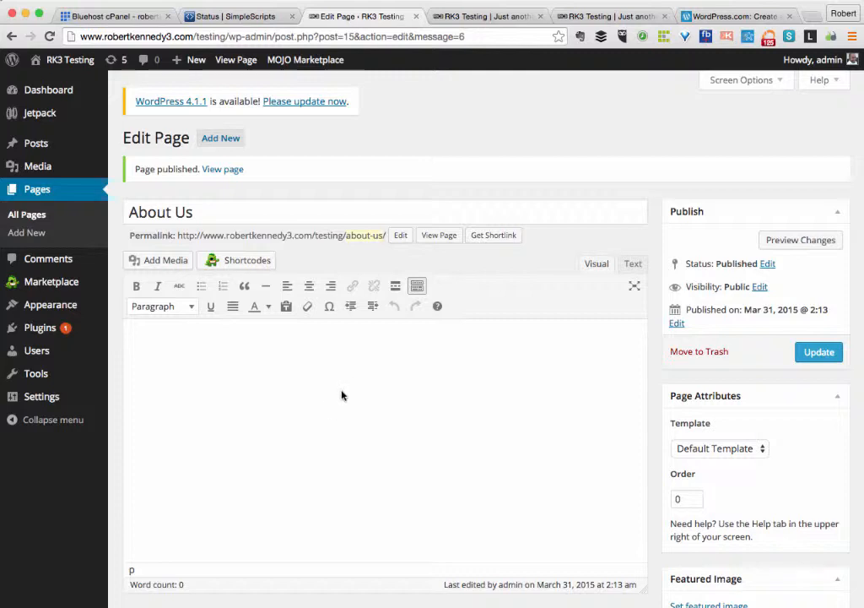
Publish two more pages titled 'Blog' and 'Contact', then view the full Pages list.
{"action": "left_click", "coordinate": [213, 141]}
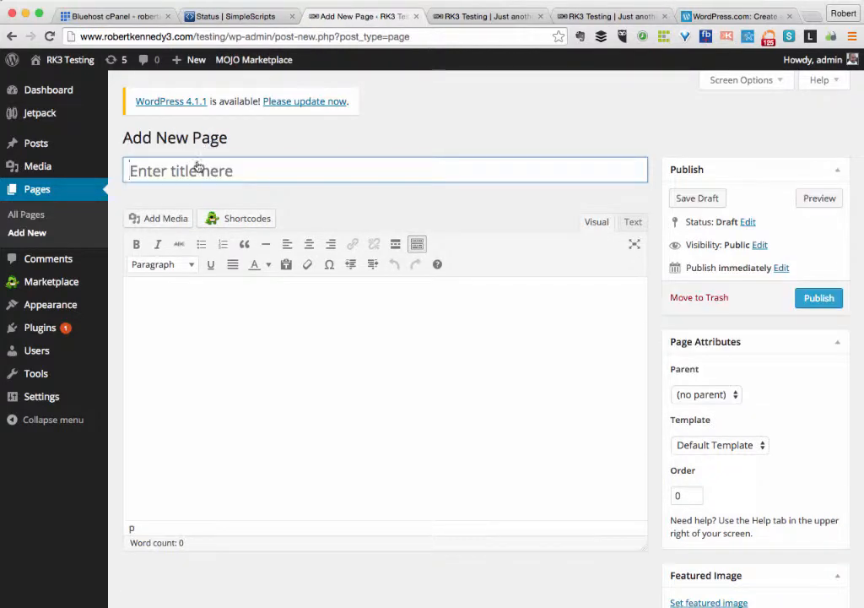
{"action": "type", "text": "Blog"}
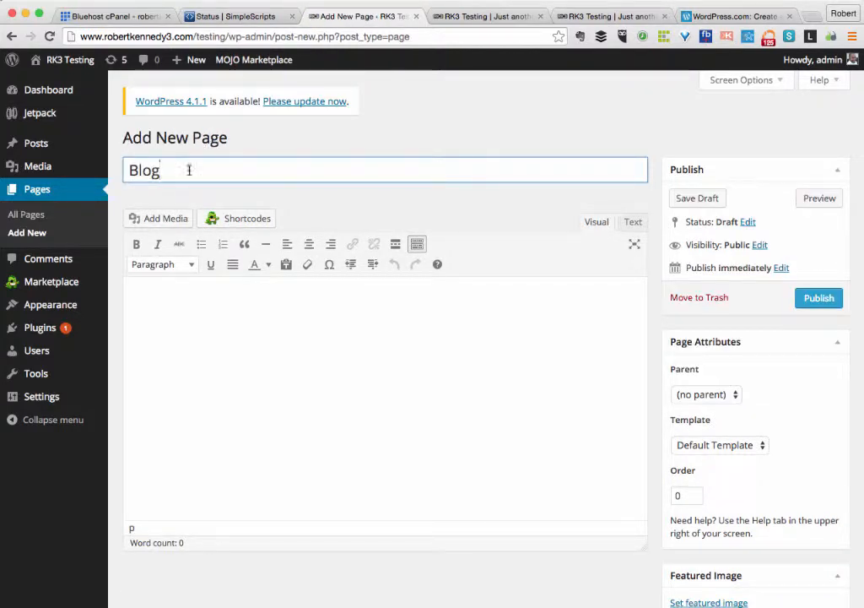
{"action": "left_click", "coordinate": [813, 300]}
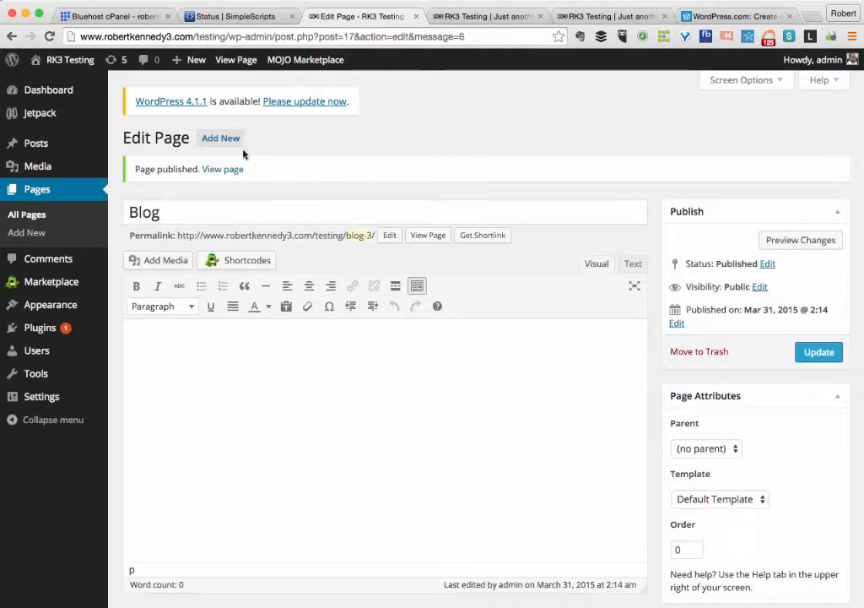
{"action": "left_click", "coordinate": [218, 140]}
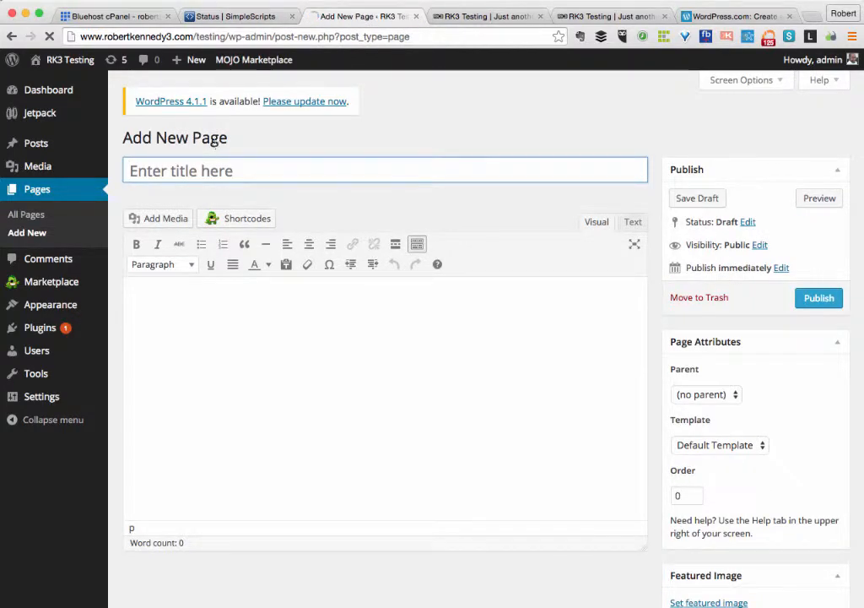
{"action": "type", "text": "Contact"}
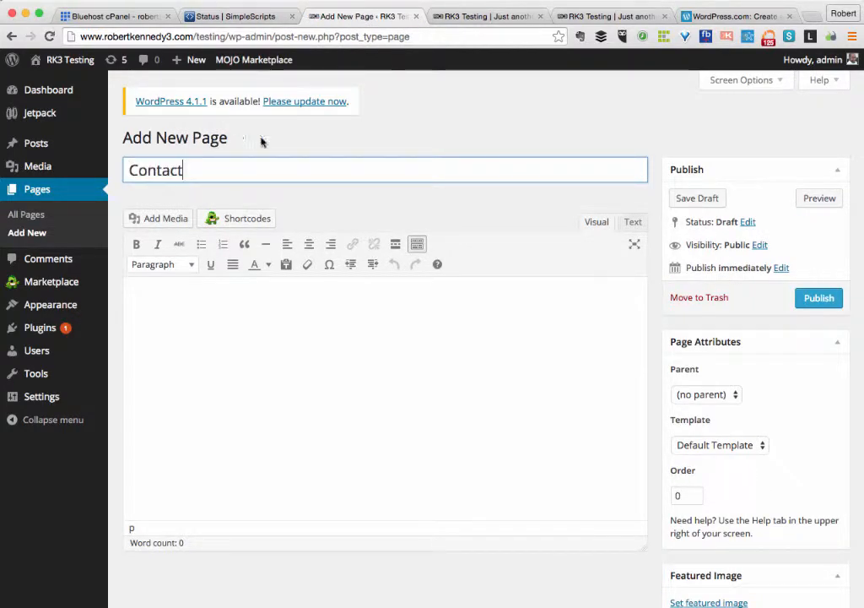
{"action": "left_click", "coordinate": [816, 299]}
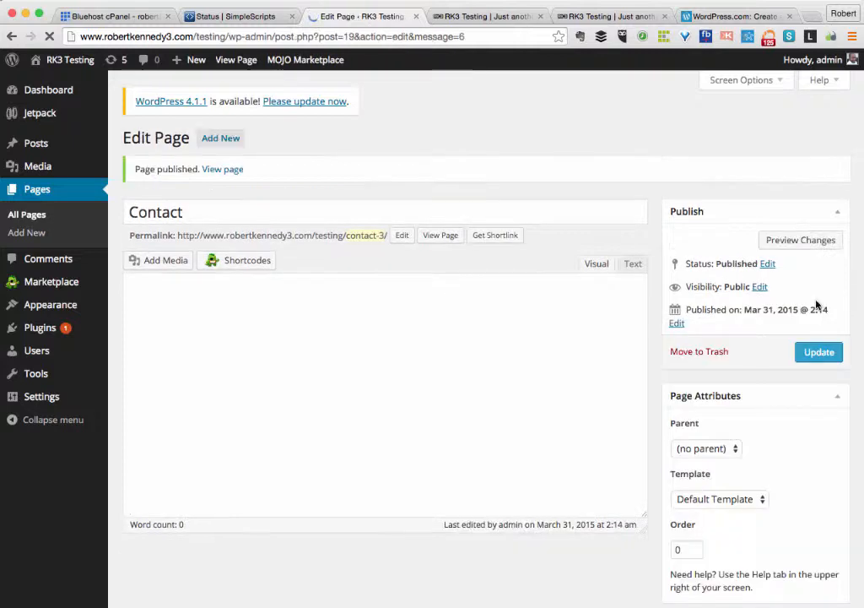
{"action": "left_click", "coordinate": [23, 218]}
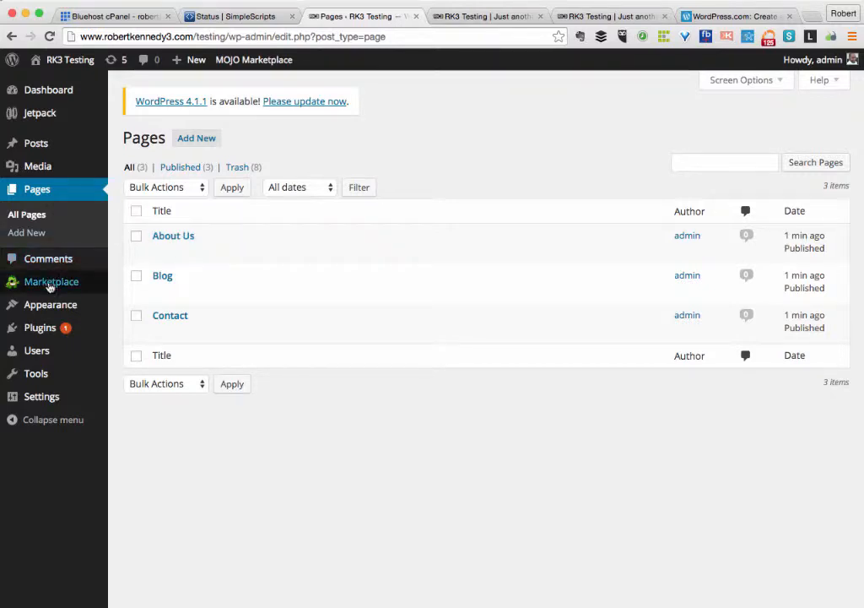
Create a new navigation menu named 'Main Menu' under Appearance > Menus.
{"action": "mouse_move", "coordinate": [19, 305]}
{"action": "left_click", "coordinate": [129, 365]}
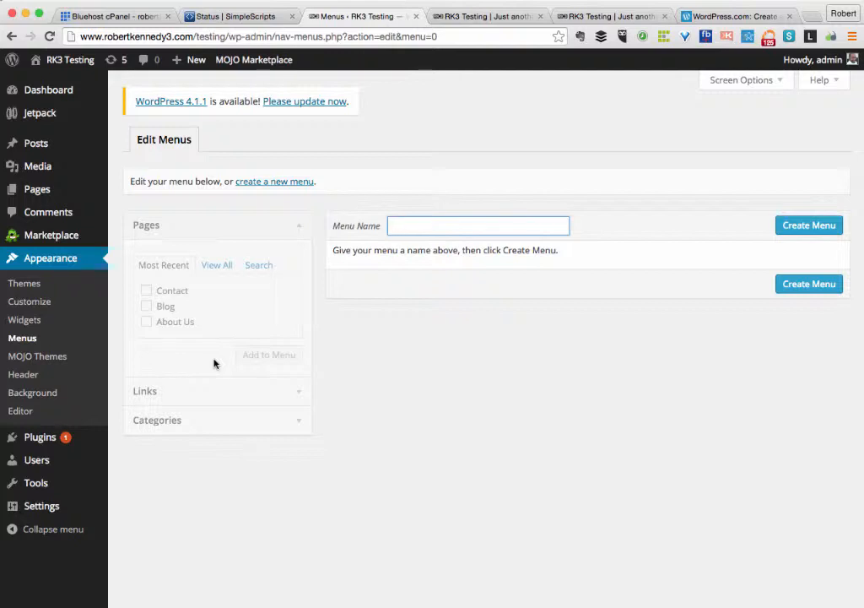
{"action": "type", "text": "Main"}
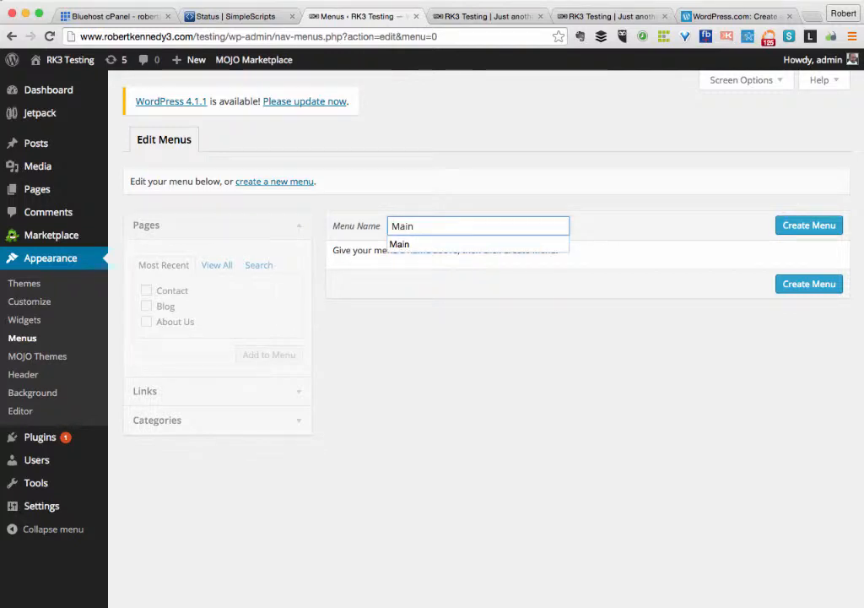
{"action": "type", "text": " Menu"}
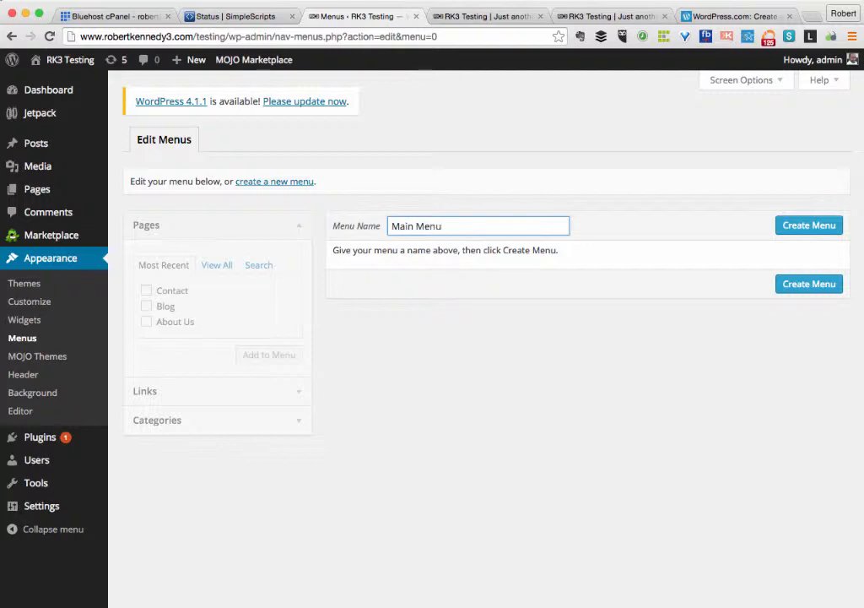
{"action": "left_click", "coordinate": [794, 229]}
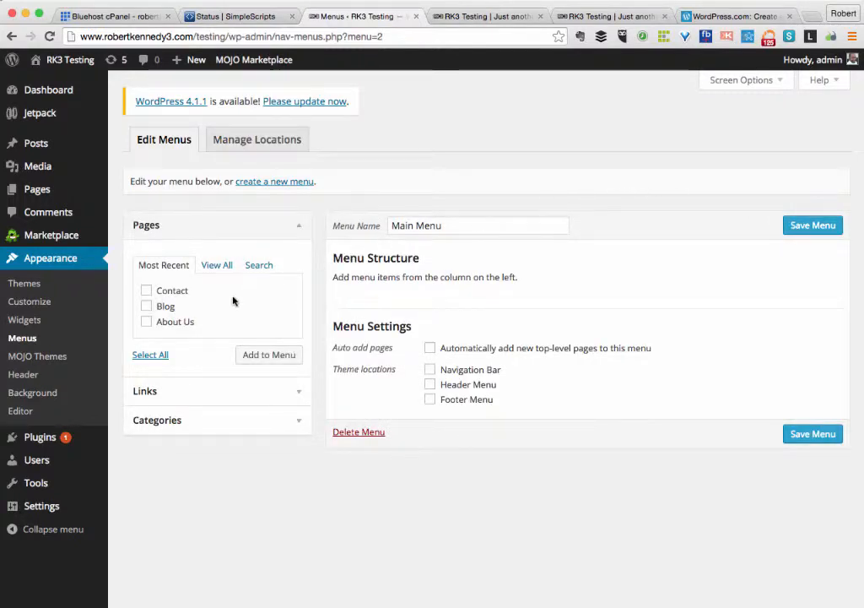
Add the Contact, Blog and About Us pages to Main Menu.
{"action": "left_click", "coordinate": [146, 291]}
{"action": "left_click", "coordinate": [146, 307]}
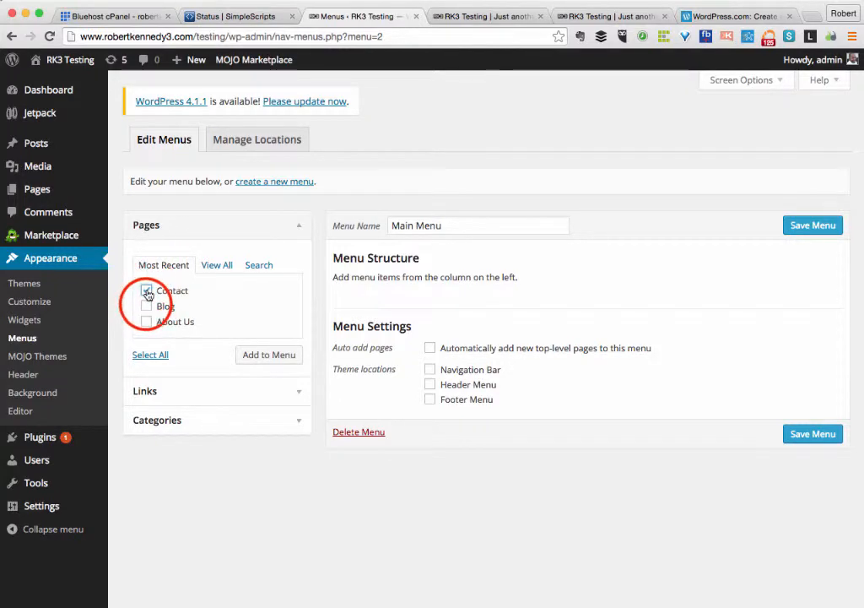
{"action": "left_click", "coordinate": [147, 322]}
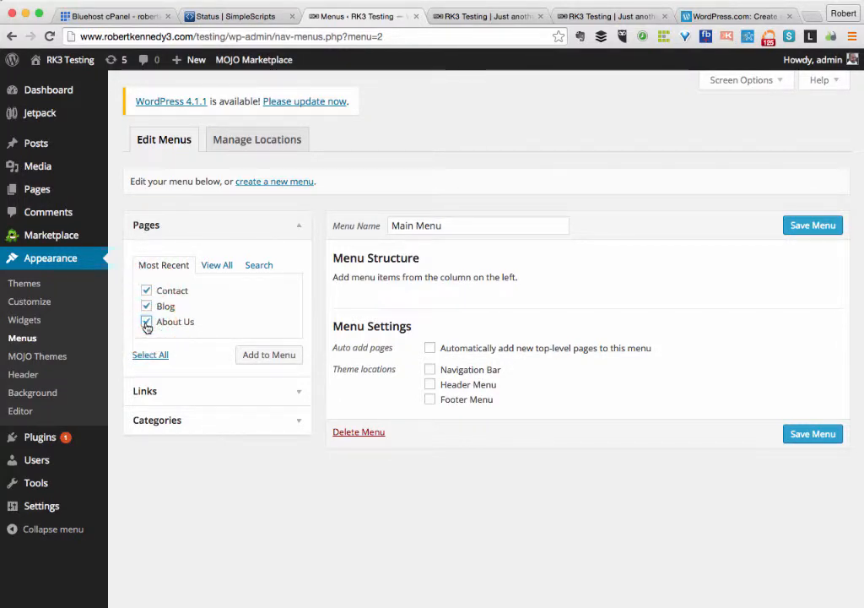
{"action": "left_click", "coordinate": [264, 355]}
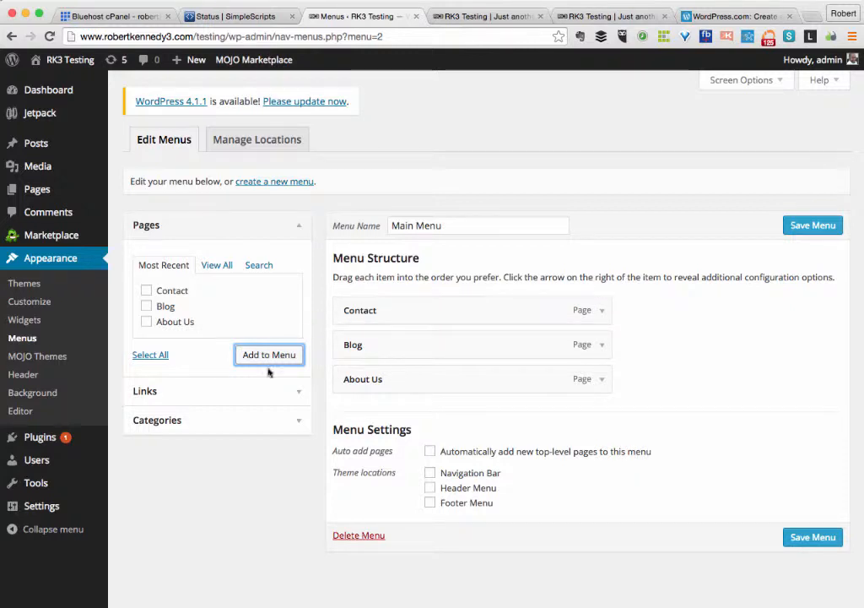
{"action": "left_click", "coordinate": [174, 400]}
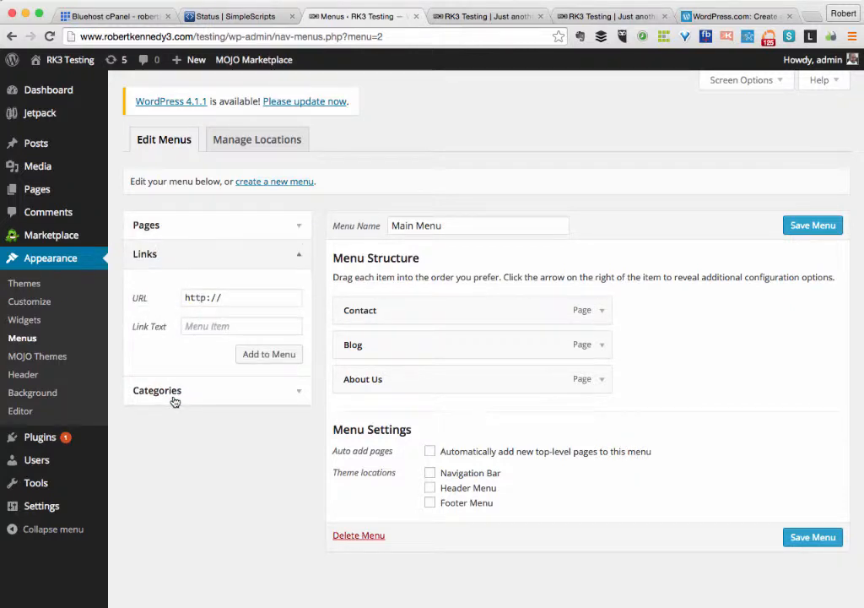
{"action": "left_click", "coordinate": [232, 302]}
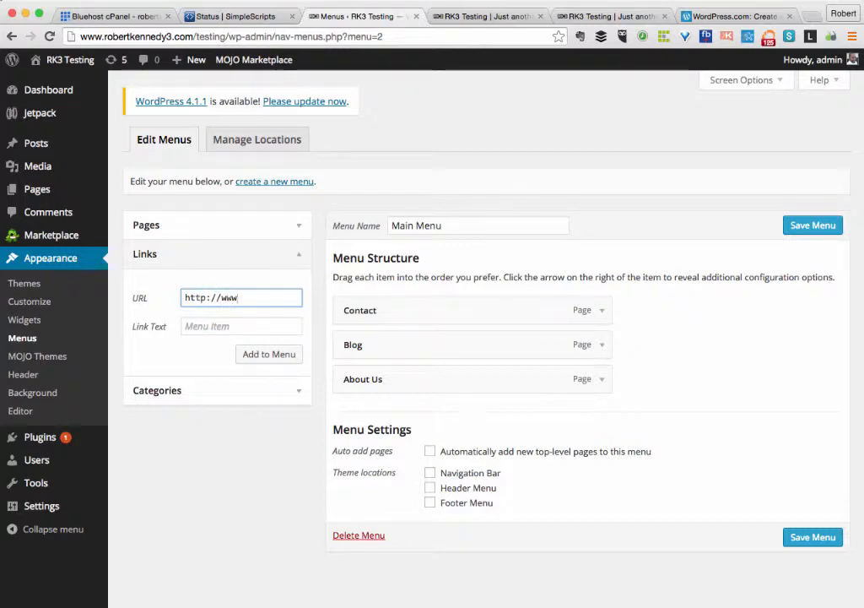
{"action": "type", "text": "www.robertkenne"}
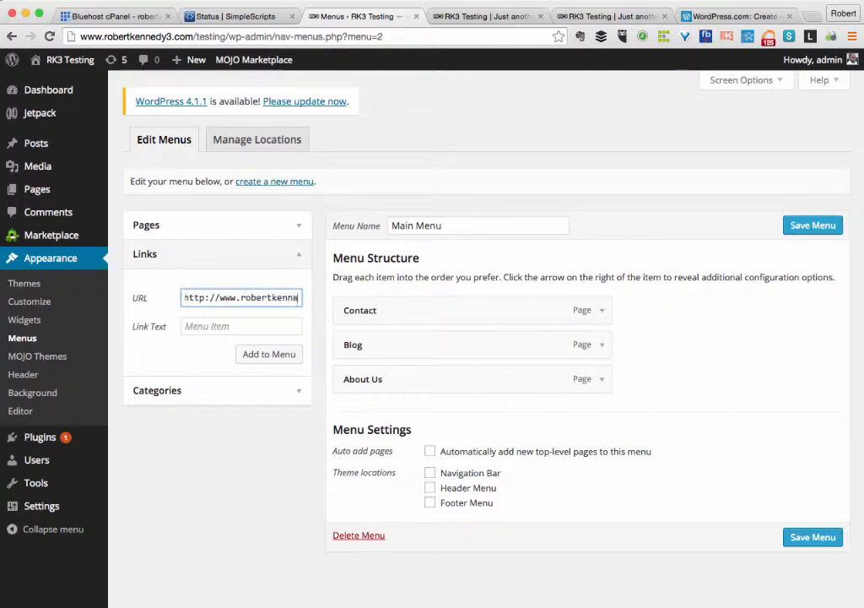
{"action": "type", "text": "dy3.com"}
{"action": "type", "text": "/testing"}
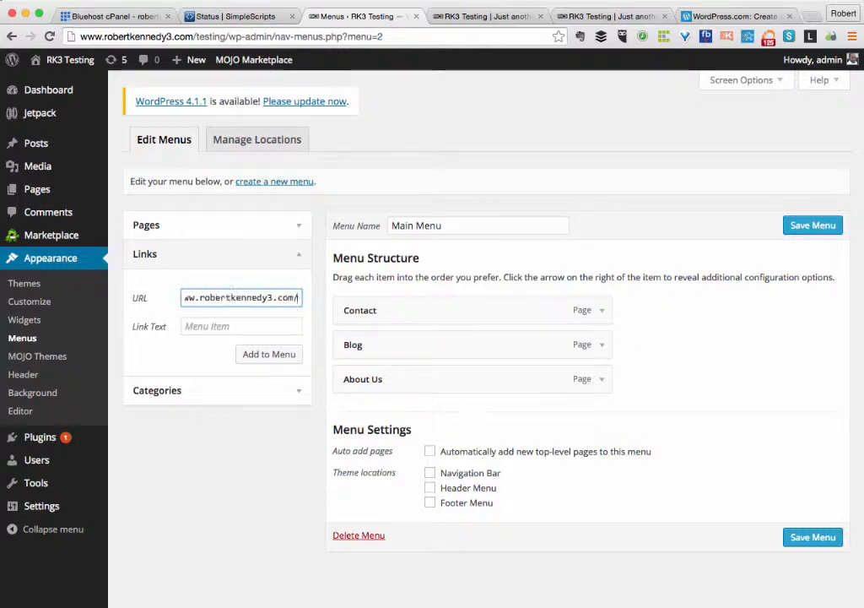
{"action": "left_click", "coordinate": [226, 326]}
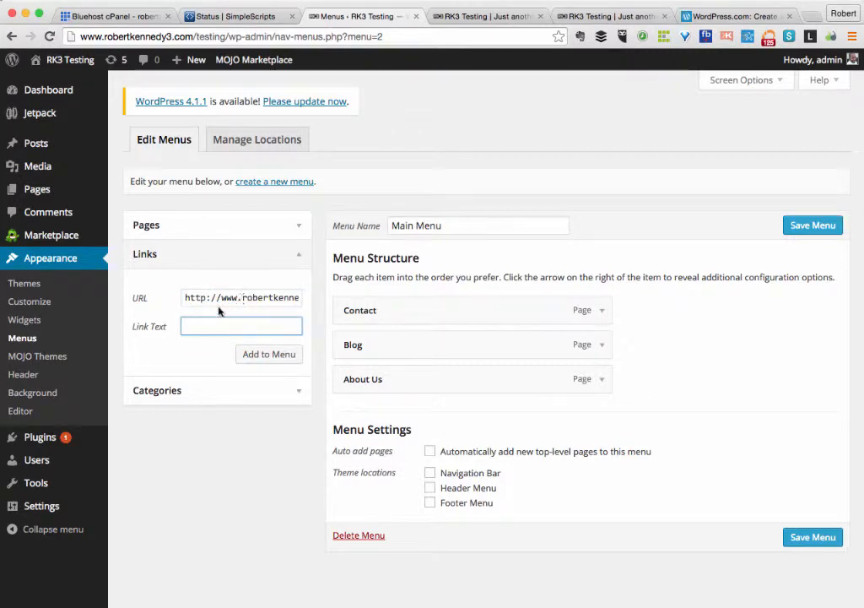
{"action": "type", "text": "Home"}
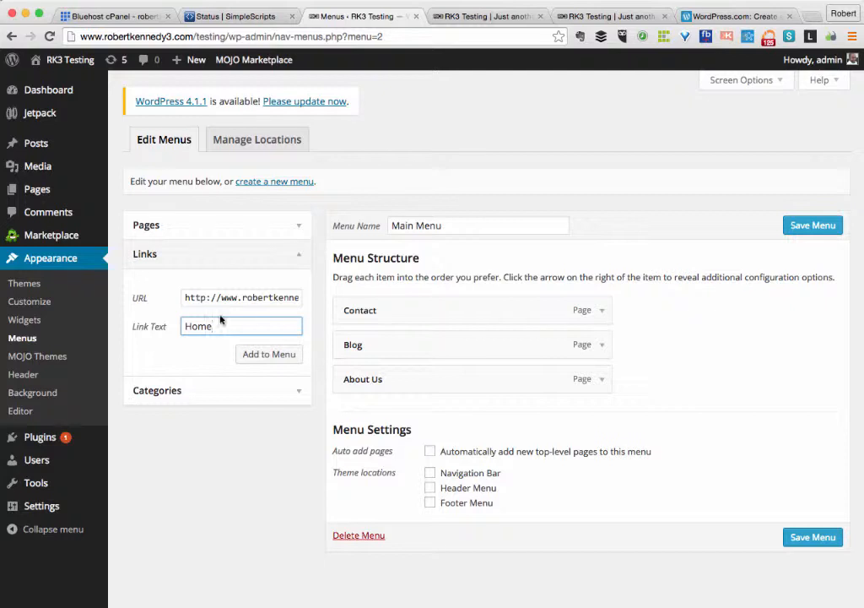
{"action": "left_click", "coordinate": [264, 355]}
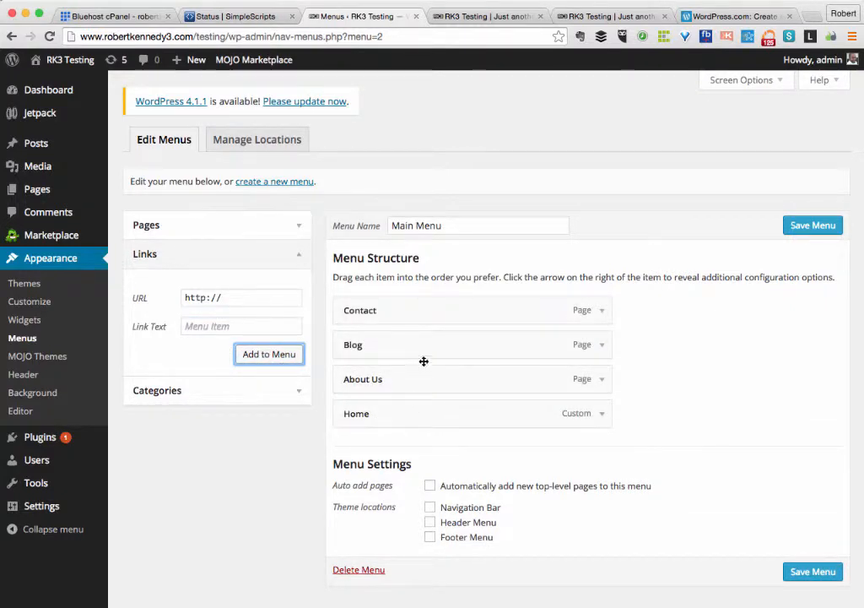
Reorder the menu so Home is first with About Us directly beneath it.
{"action": "left_click_drag", "start_coordinate": [396, 415], "coordinate": [387, 309]}
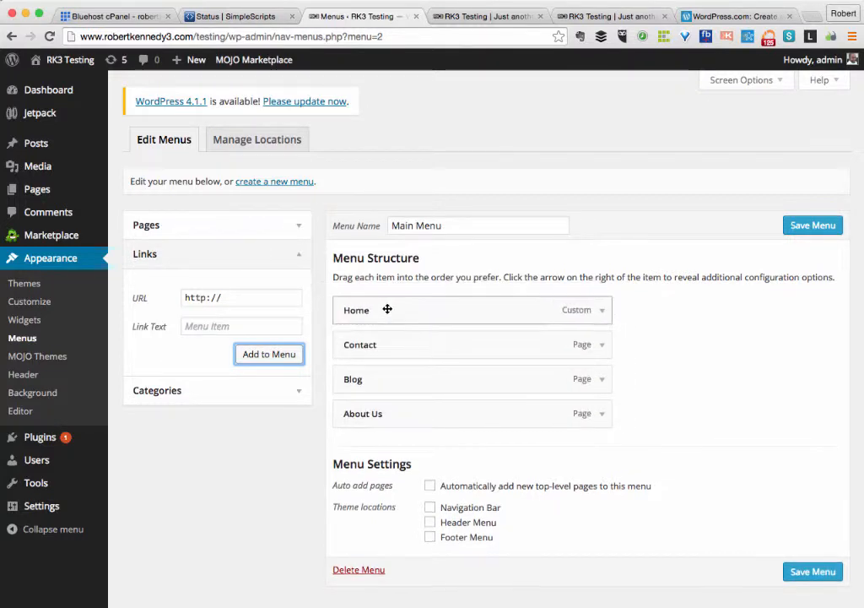
{"action": "left_click", "coordinate": [376, 344]}
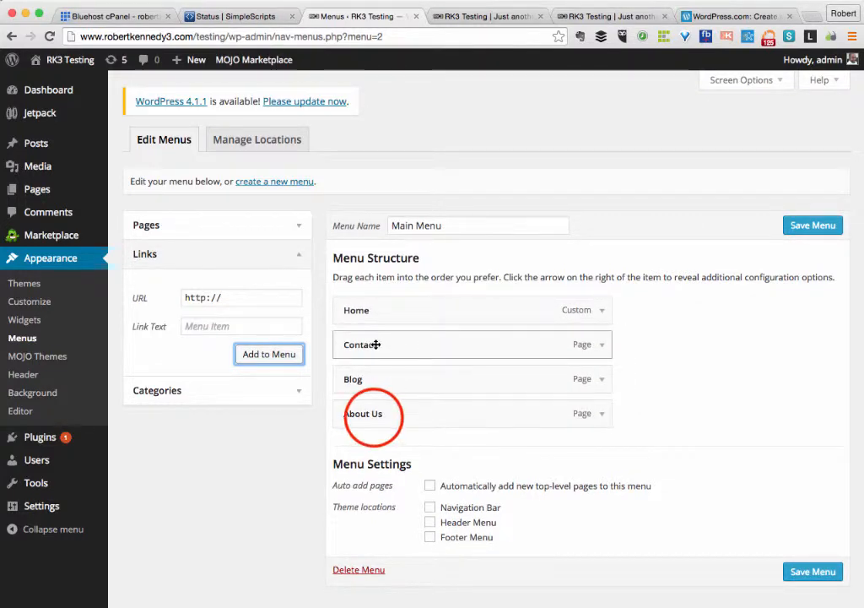
{"action": "left_click_drag", "start_coordinate": [376, 415], "coordinate": [358, 428]}
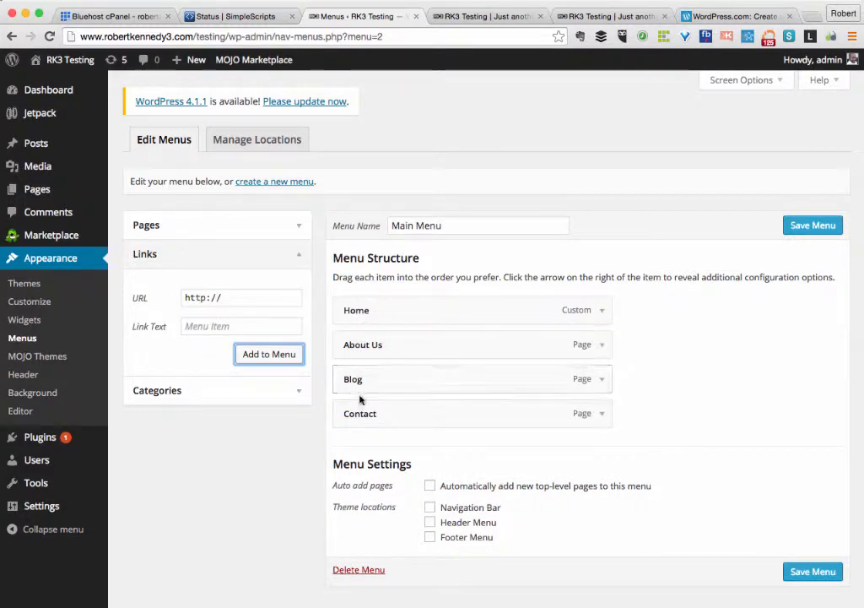
Save Main Menu assigned to the Header Menu theme location, then view the live site.
{"action": "left_click", "coordinate": [806, 574]}
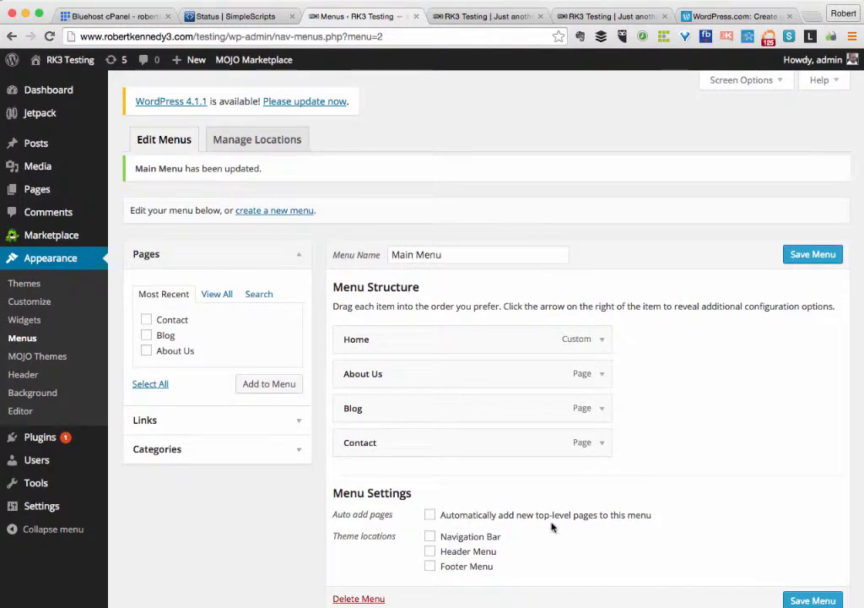
{"action": "left_click", "coordinate": [429, 554]}
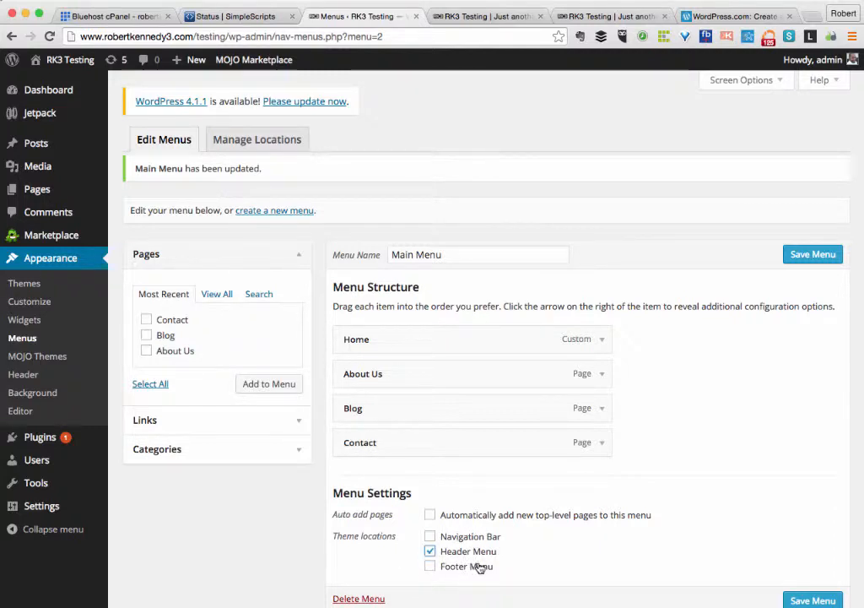
{"action": "left_click", "coordinate": [800, 601]}
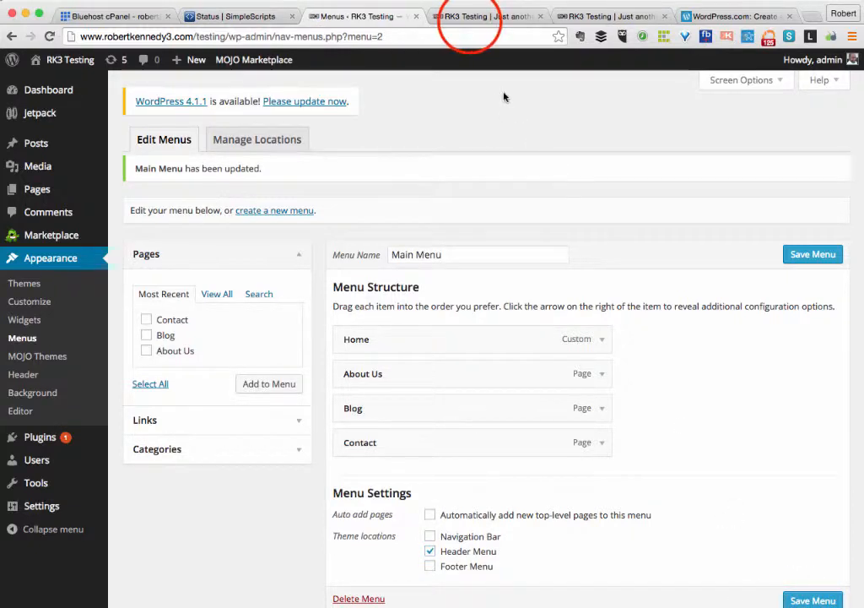
{"action": "left_click", "coordinate": [473, 16]}
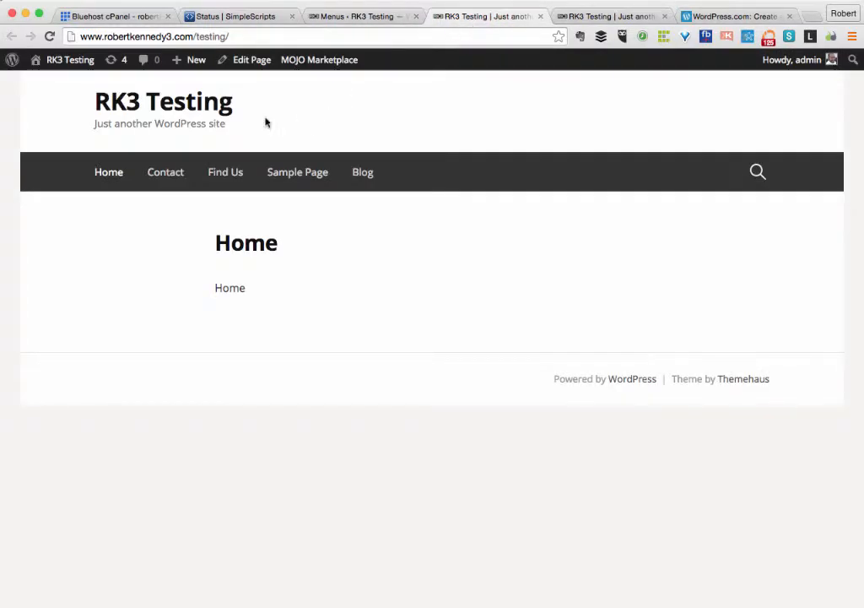
Reload the live RK3 Testing site to check the new header menu.
{"action": "left_click", "coordinate": [49, 37]}
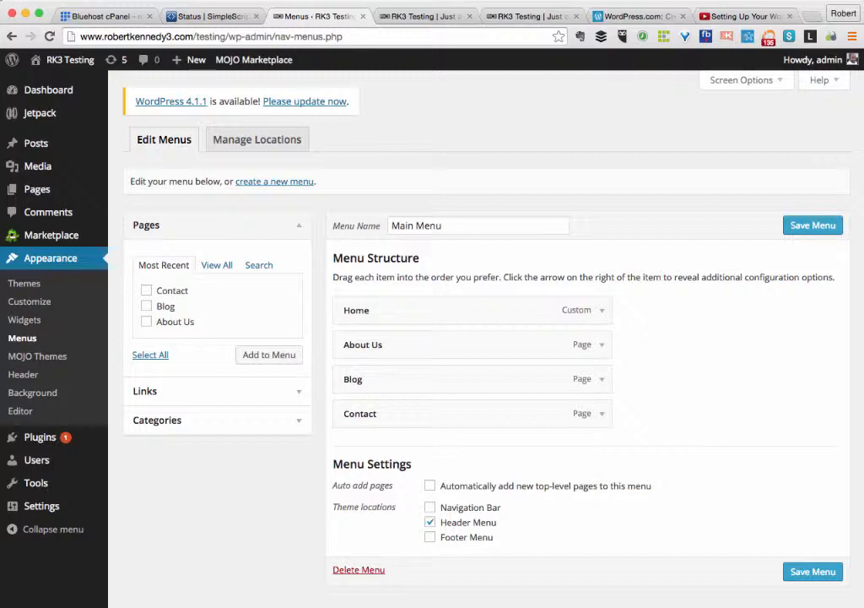
Open the About Us page for editing from the All Pages list.
{"action": "mouse_move", "coordinate": [39, 192]}
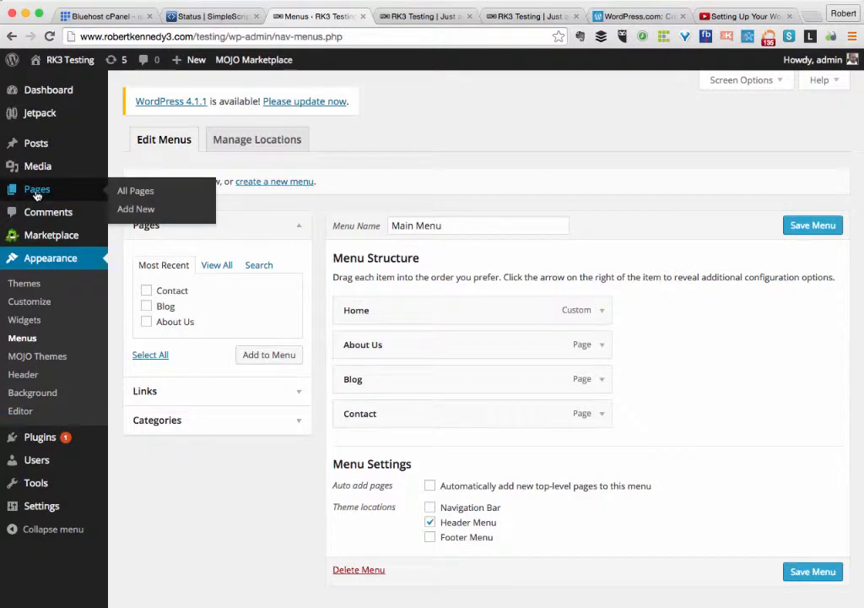
{"action": "left_click", "coordinate": [132, 199]}
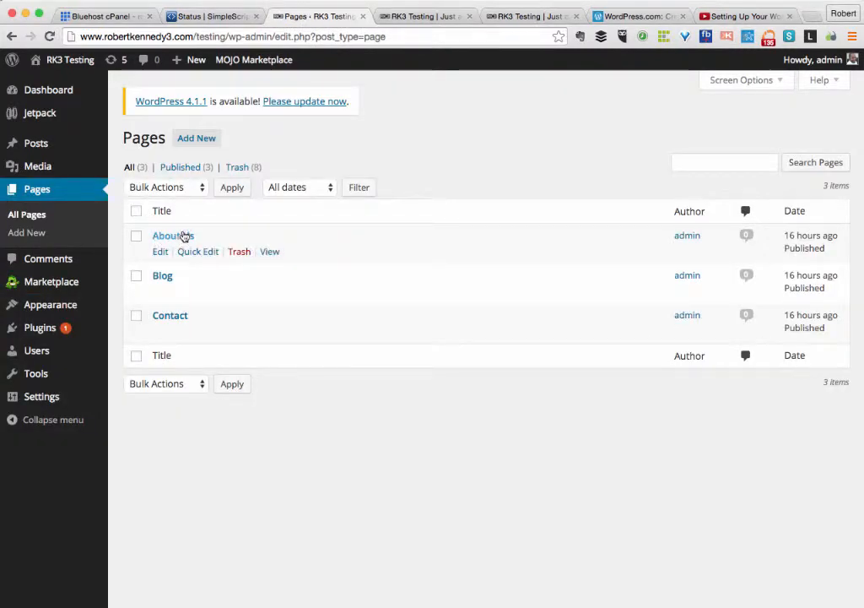
{"action": "left_click", "coordinate": [159, 252]}
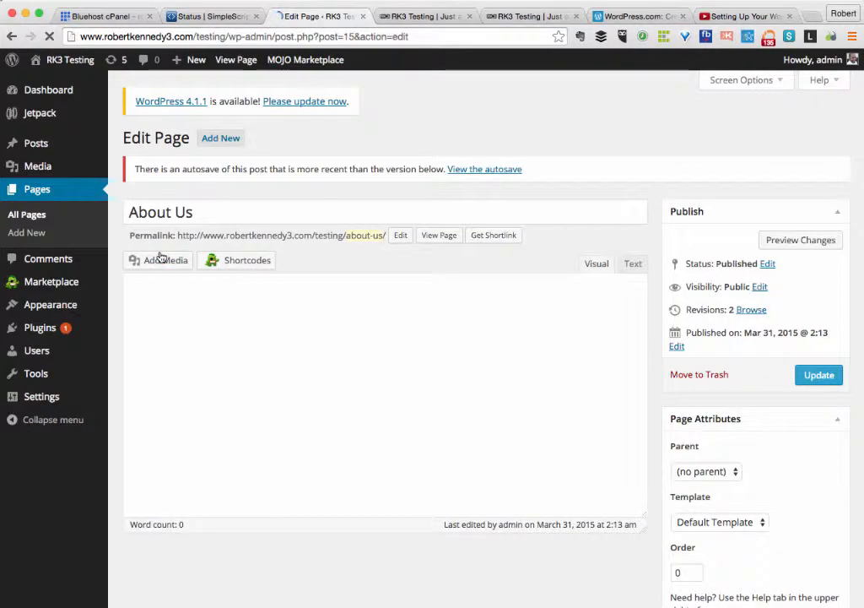
Write 'This is my about page and you will find a lot of funky stuff here!' as the body.
{"action": "left_click", "coordinate": [154, 358]}
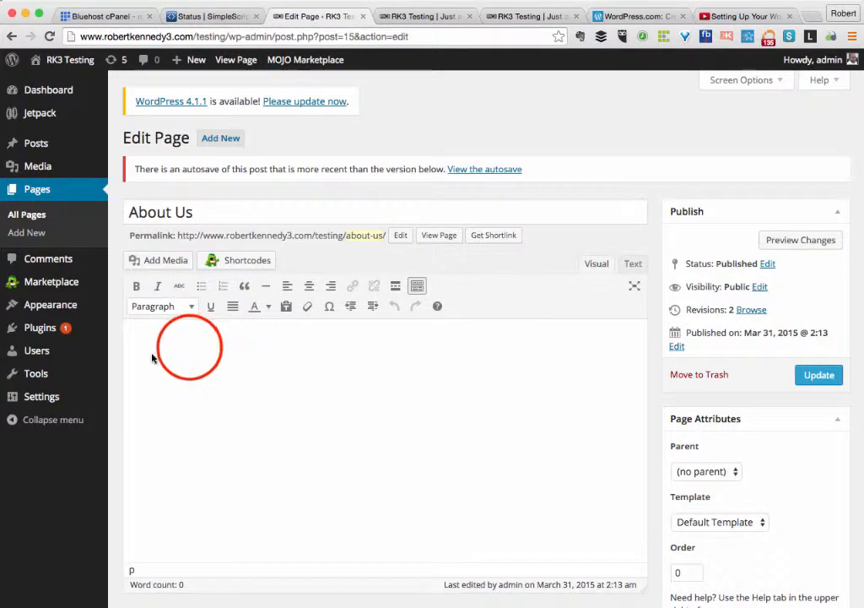
{"action": "left_click", "coordinate": [207, 213]}
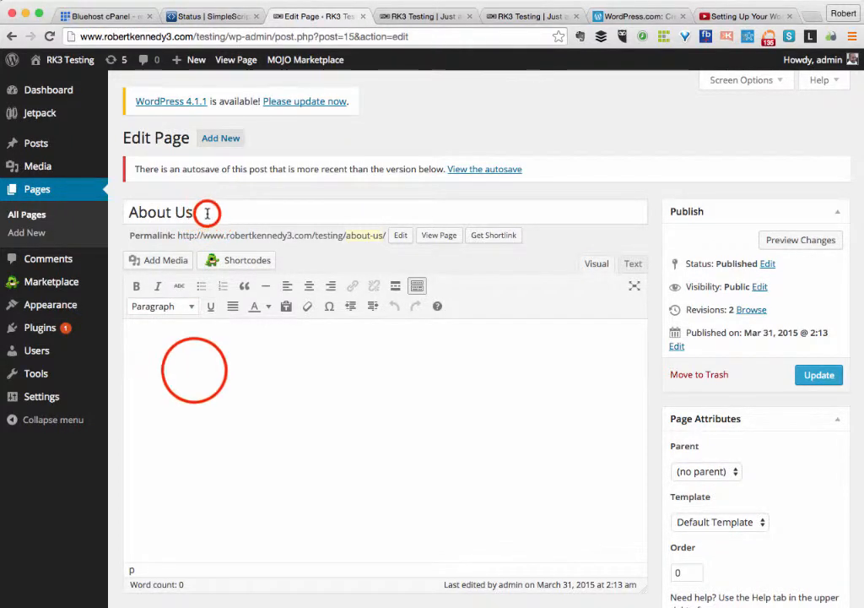
{"action": "left_click", "coordinate": [194, 370]}
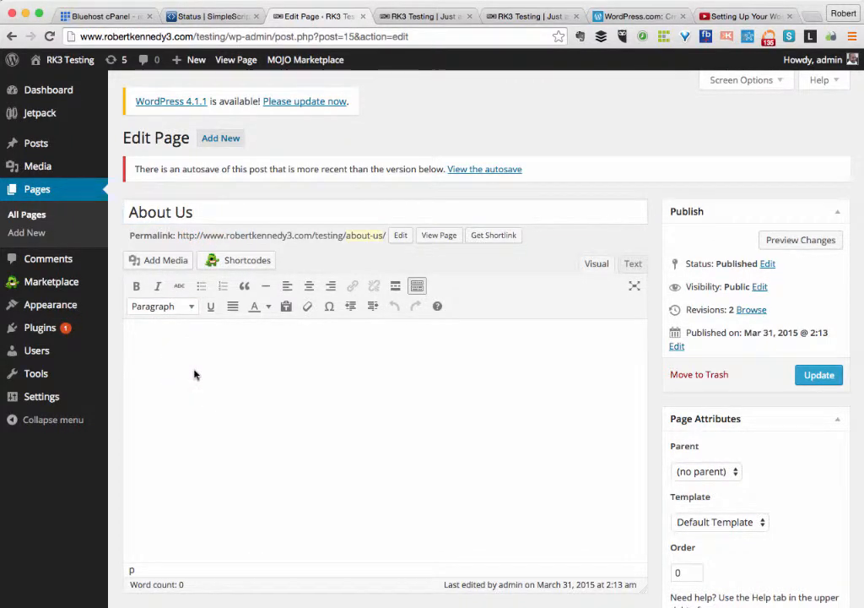
{"action": "type", "text": "tyr"}
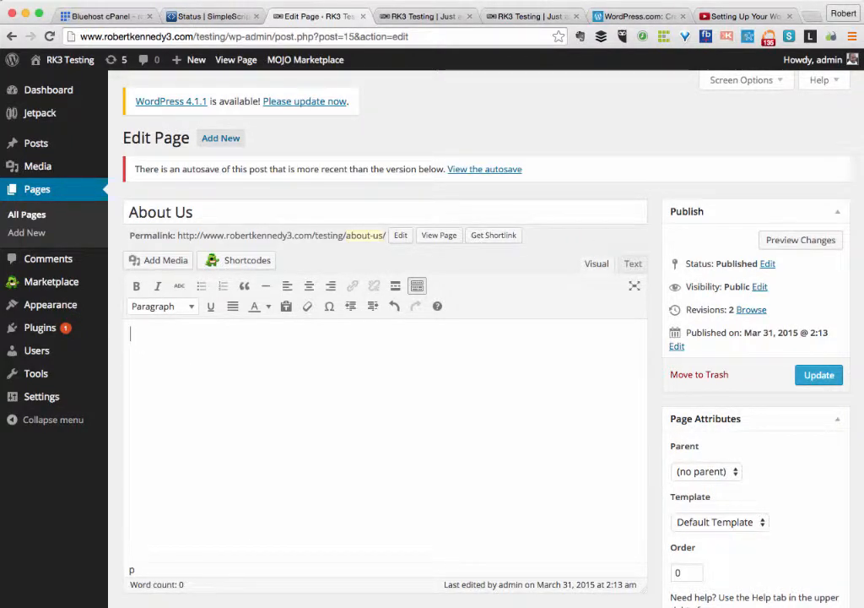
{"action": "type", "text": "This i"}
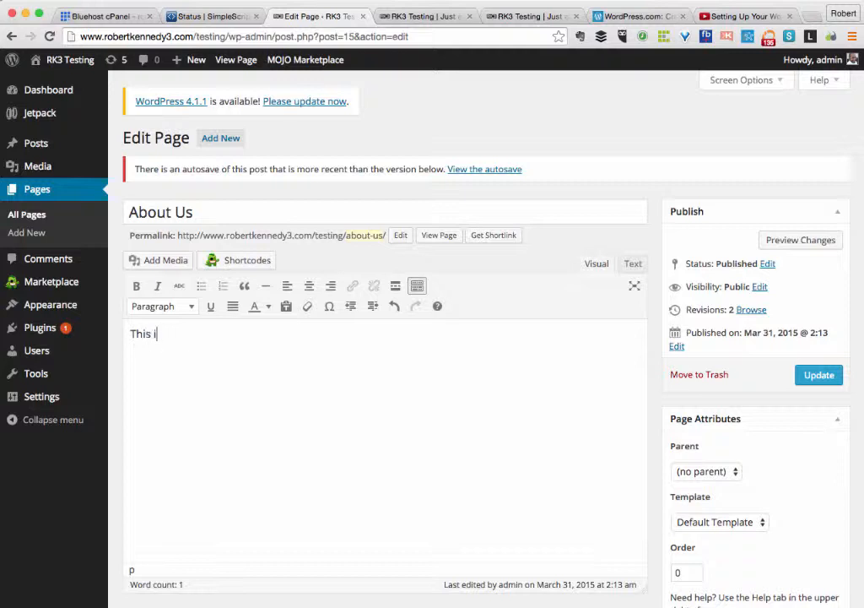
{"action": "type", "text": "s my about page and you wi"}
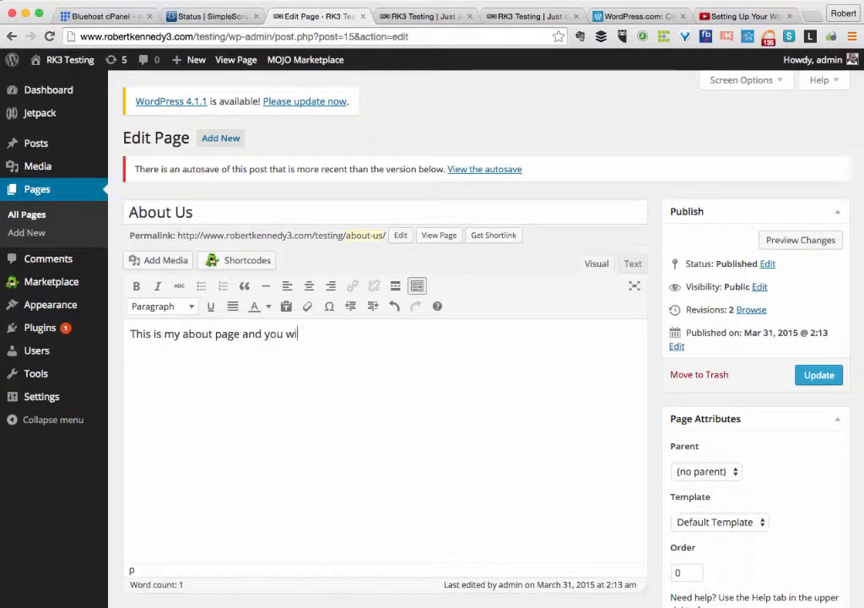
{"action": "type", "text": "ll find a"}
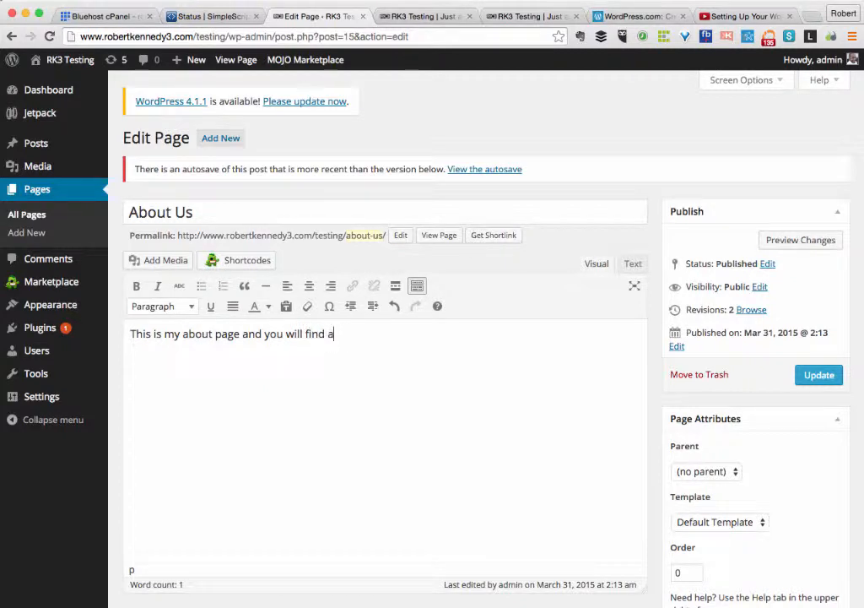
{"action": "type", "text": " lot of funky stuff here.!!"}
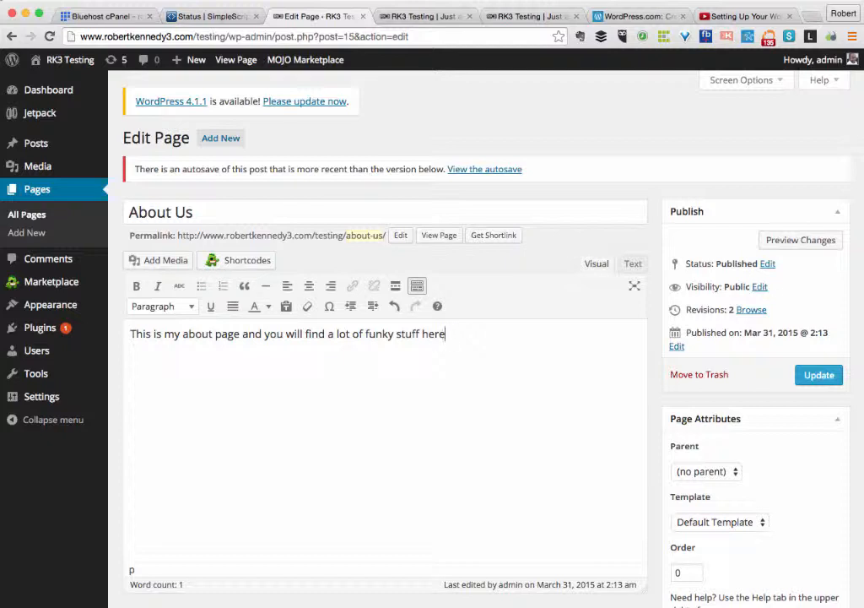
{"action": "type", "text": "!"}
{"action": "left_click", "coordinate": [133, 334]}
{"action": "left_click", "coordinate": [159, 264]}
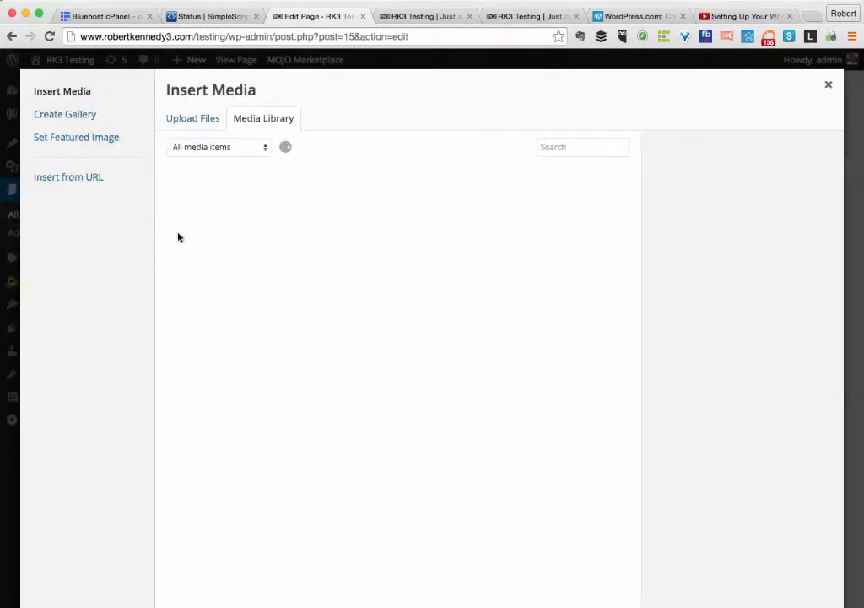
Upload rk3dailypowerups.png from the Graphics folder into the Media Library.
{"action": "left_click", "coordinate": [193, 124]}
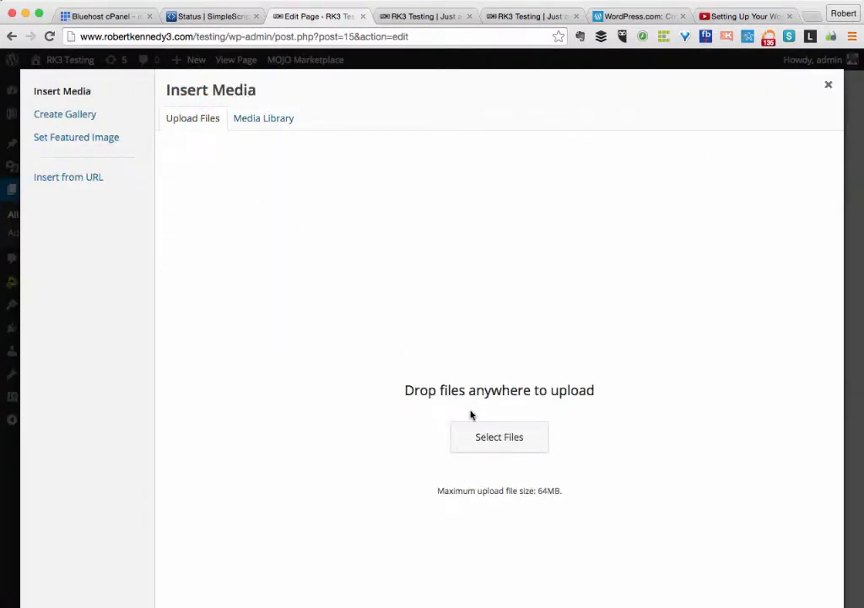
{"action": "left_click", "coordinate": [477, 447]}
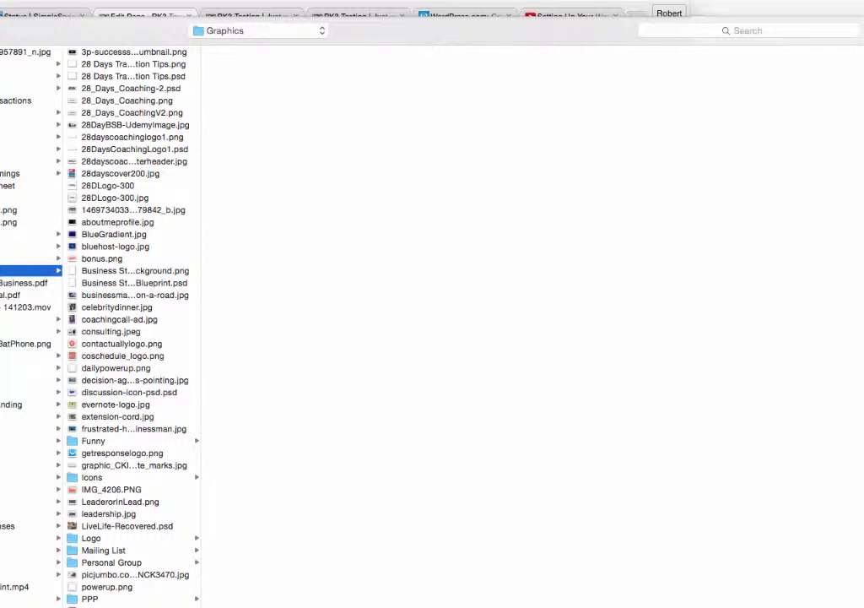
{"action": "left_click", "coordinate": [127, 606]}
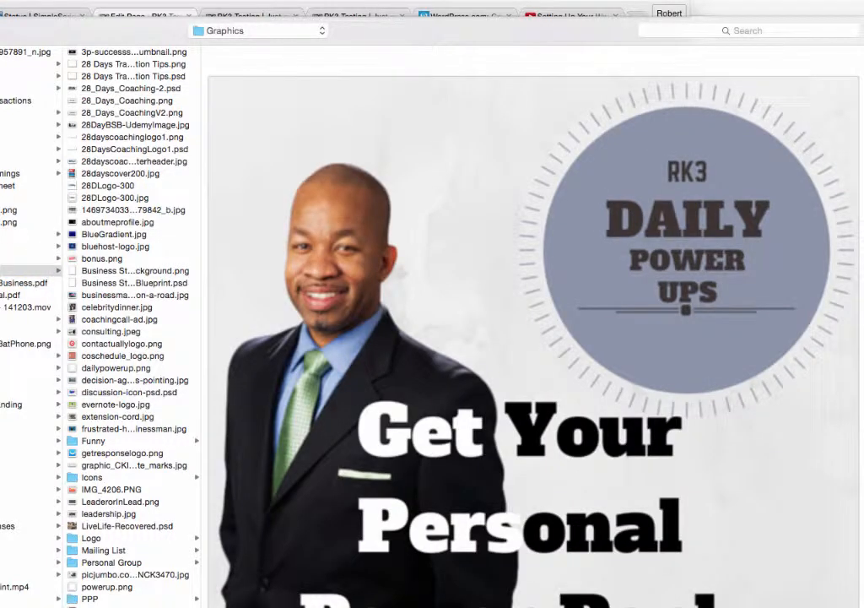
{"action": "key", "text": "Return"}
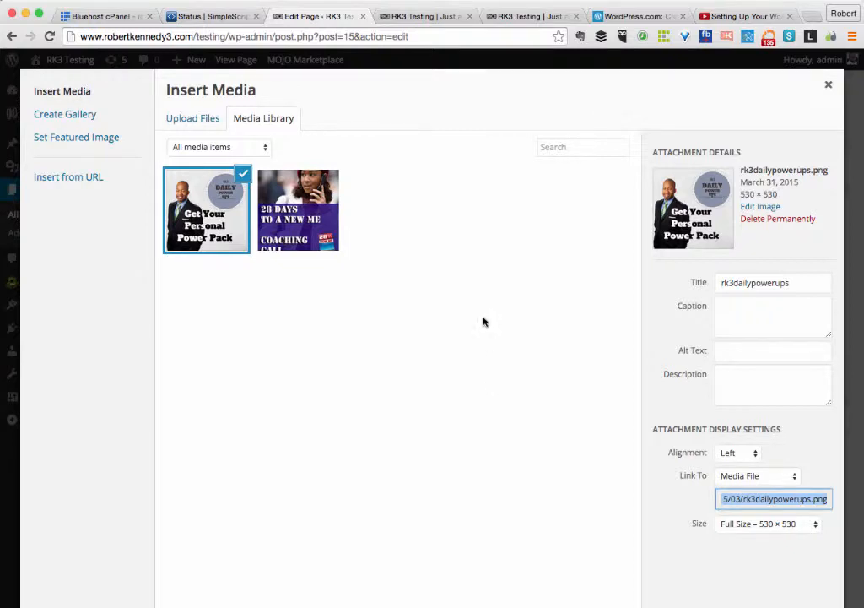
Insert the Daily Power Ups image aligned left, linked to None, at Medium 300 × 300.
{"action": "left_click", "coordinate": [731, 453]}
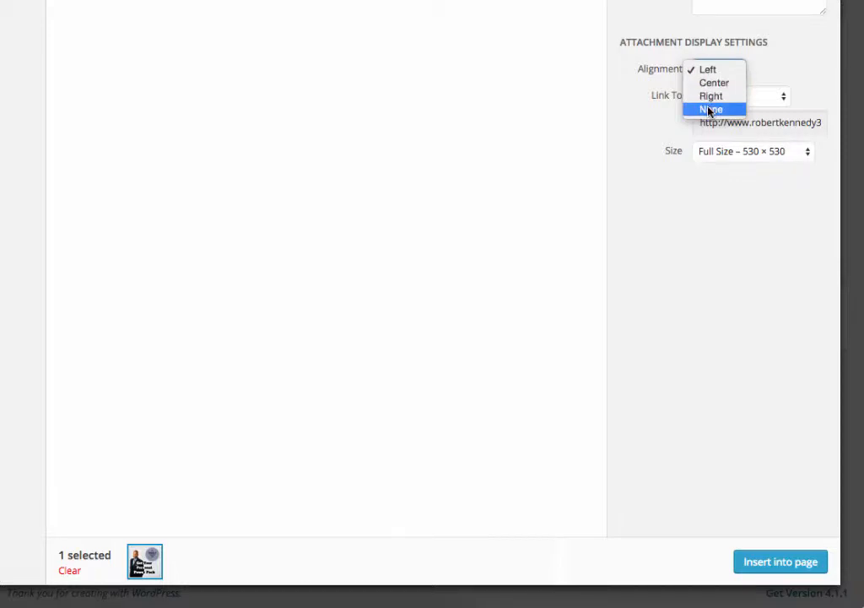
{"action": "left_click", "coordinate": [776, 66]}
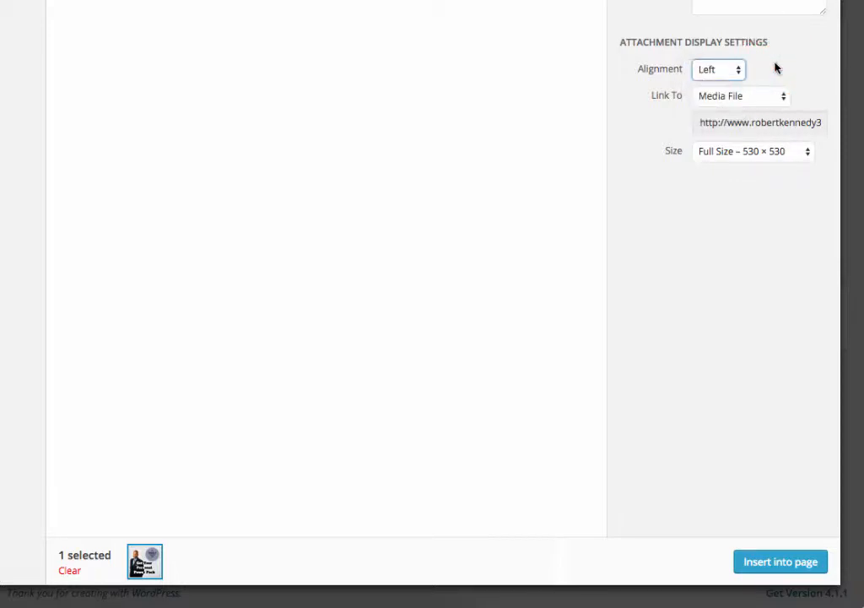
{"action": "left_click", "coordinate": [714, 96]}
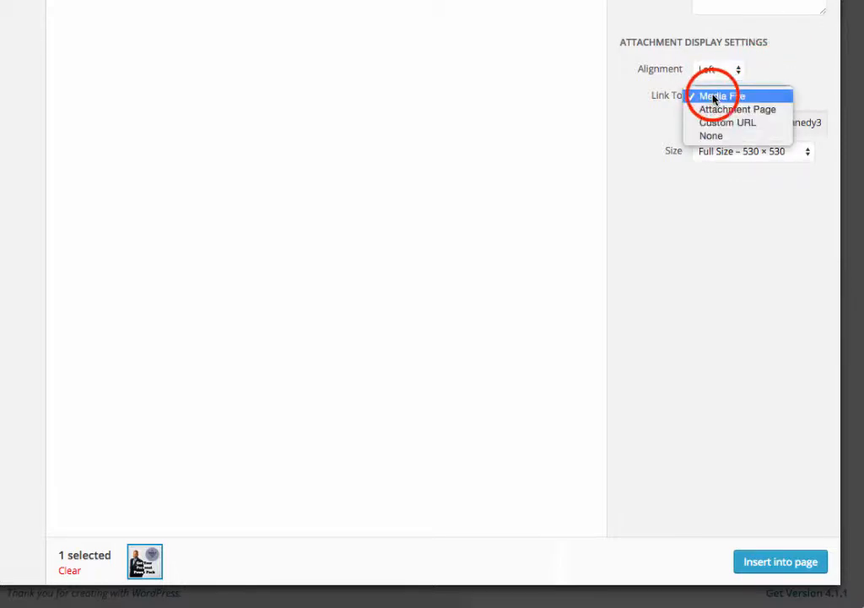
{"action": "left_click", "coordinate": [702, 138]}
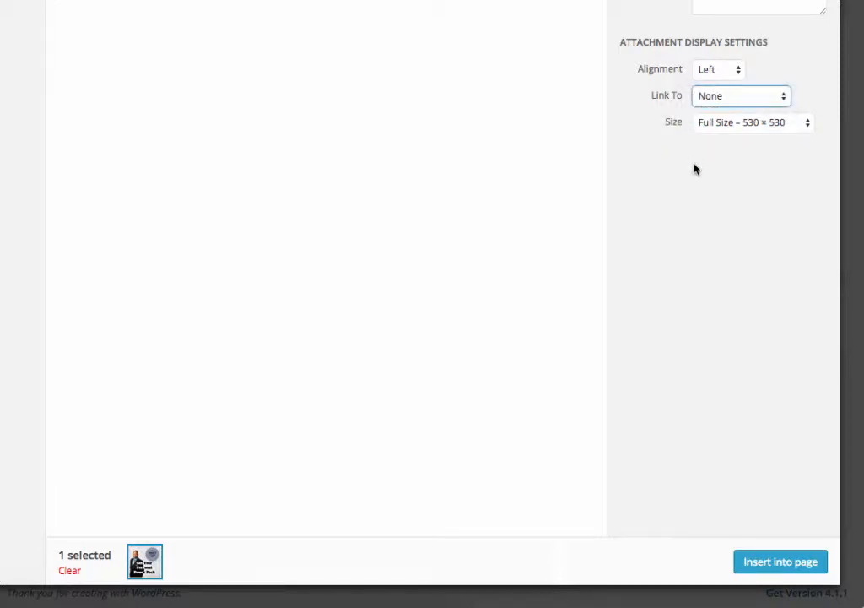
{"action": "left_click", "coordinate": [799, 124]}
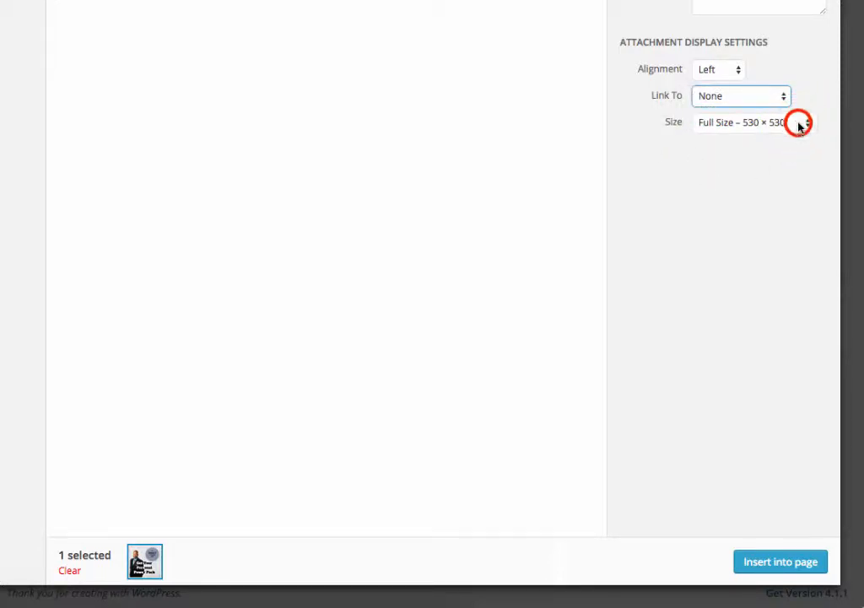
{"action": "left_click", "coordinate": [739, 109]}
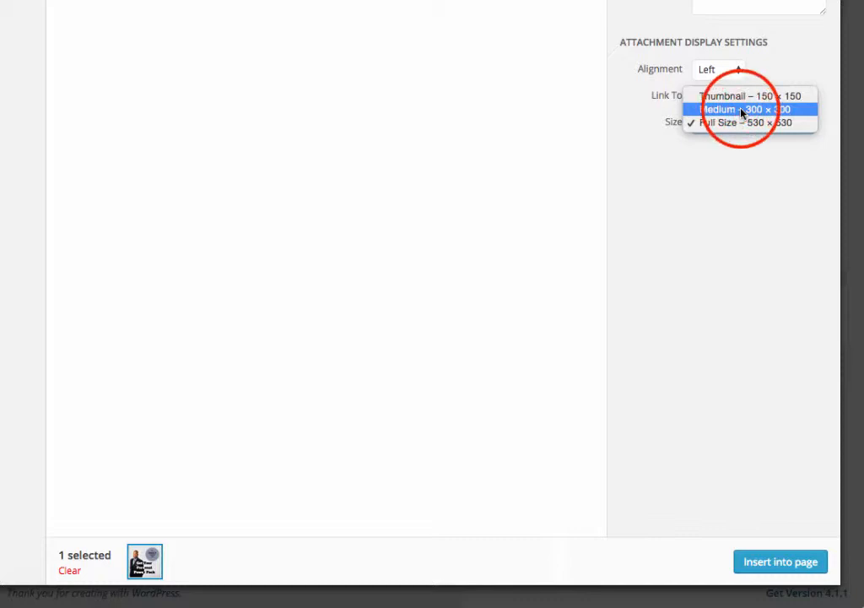
{"action": "left_click", "coordinate": [759, 563]}
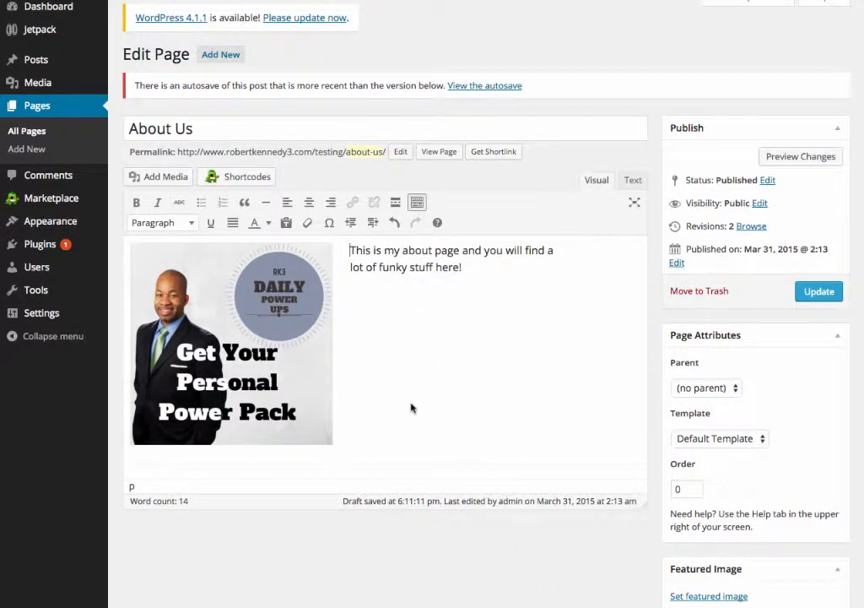
Paste the funky-stuff sentence repeatedly to reach 170 words, then go to the YouTube video.
{"action": "left_click", "coordinate": [464, 272]}
{"action": "left_click", "coordinate": [465, 272]}
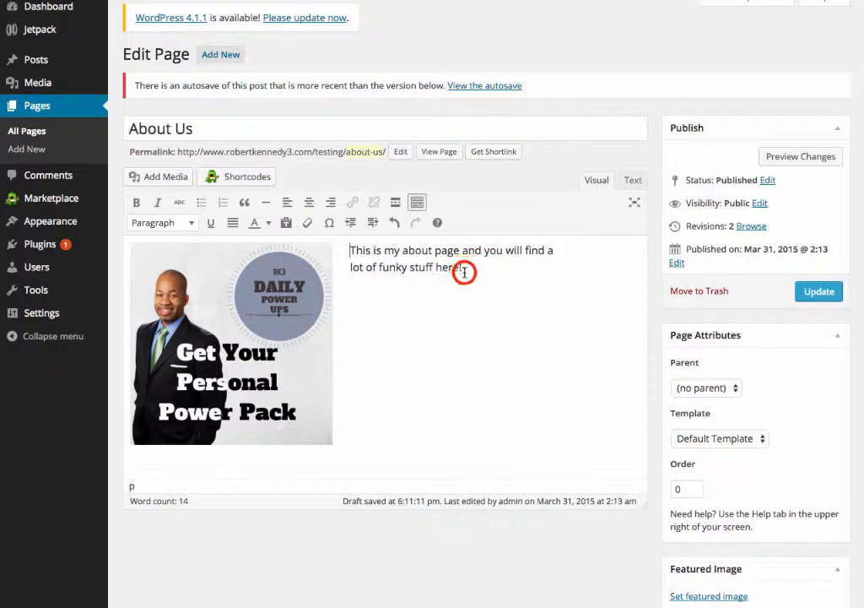
{"action": "left_click", "coordinate": [352, 251]}
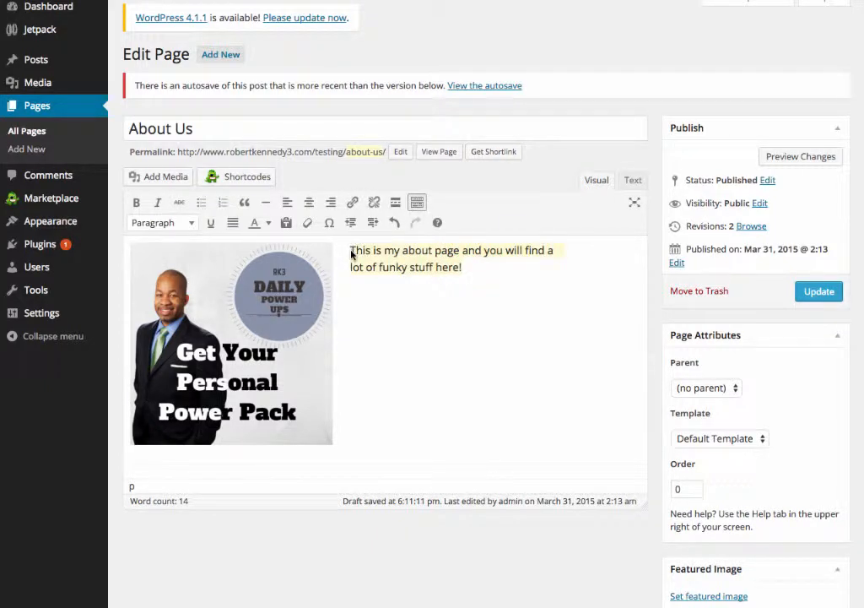
{"action": "left_click", "coordinate": [463, 271]}
{"action": "left_click", "coordinate": [464, 269]}
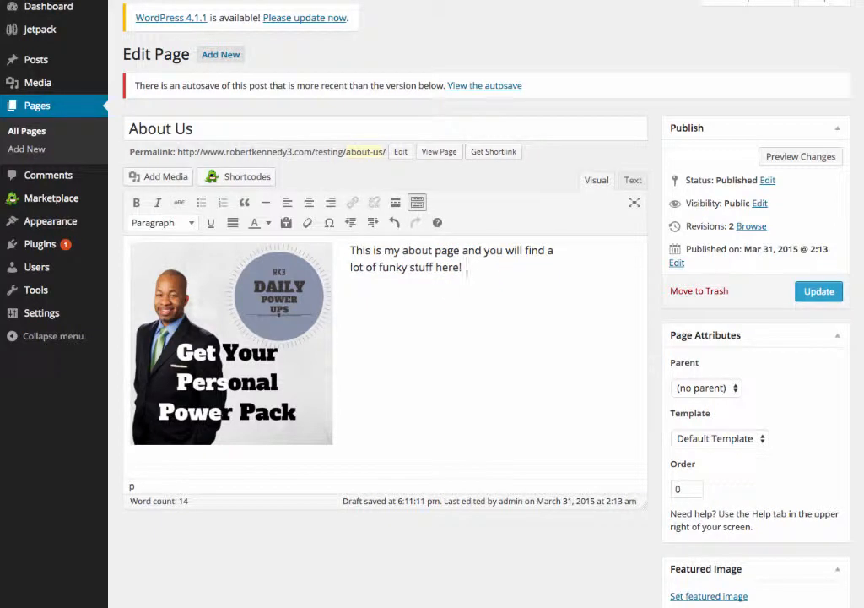
{"action": "key", "text": "ctrl+v"}
{"action": "key", "text": "ctrl+v"}
{"action": "key", "text": "ctrl+v"}
{"action": "key", "text": "ctrl+v"}
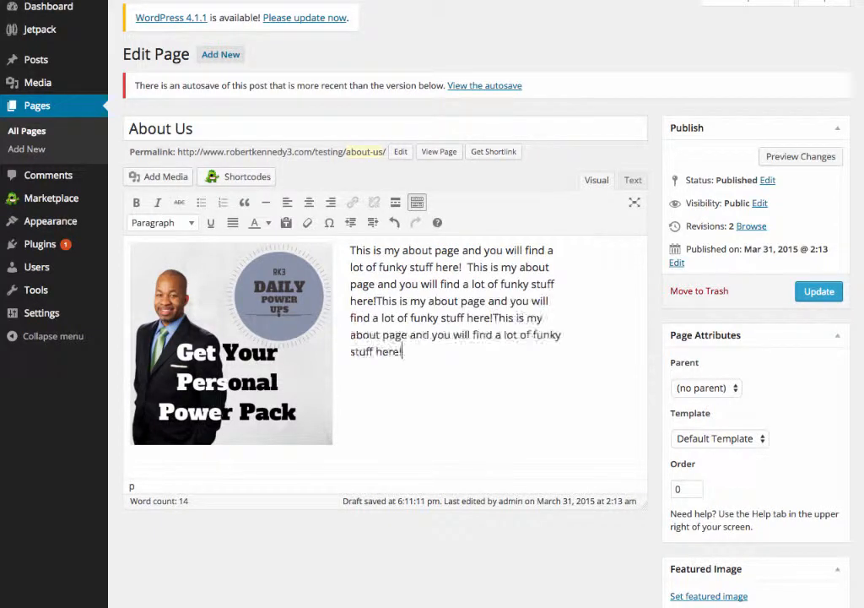
{"action": "key", "text": "ctrl+v"}
{"action": "key", "text": "ctrl+v"}
{"action": "key", "text": "ctrl+v"}
{"action": "key", "text": "ctrl+v"}
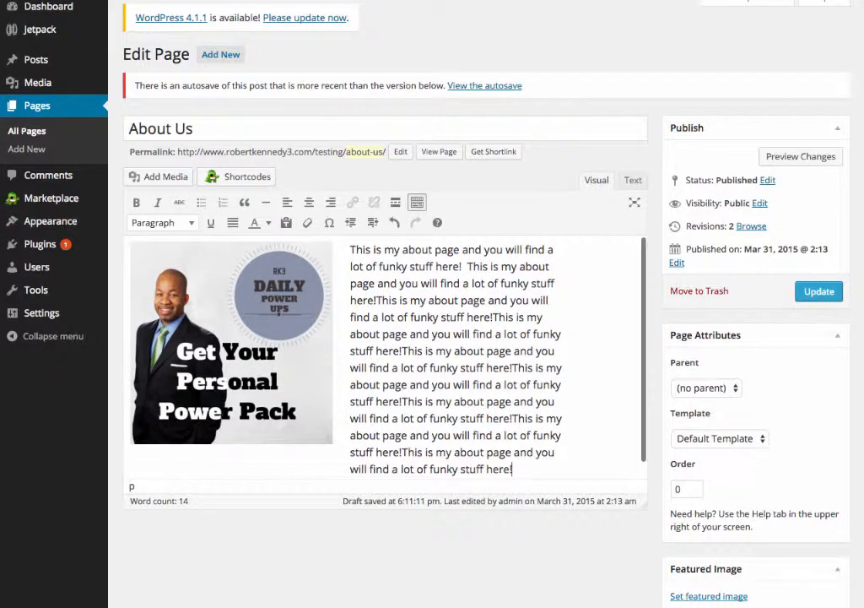
{"action": "key", "text": "ctrl+v"}
{"action": "key", "text": "ctrl+v"}
{"action": "key", "text": "ctrl+v"}
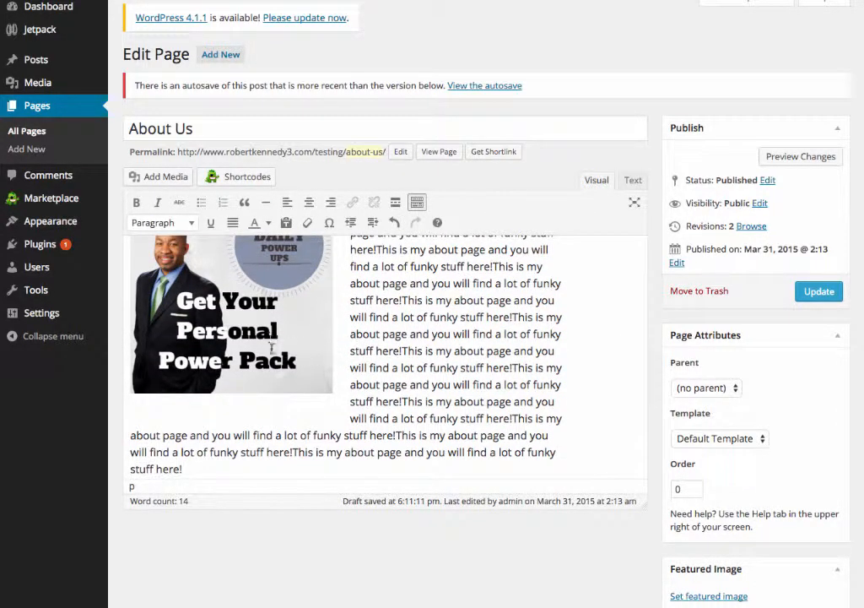
{"action": "key", "text": "Return"}
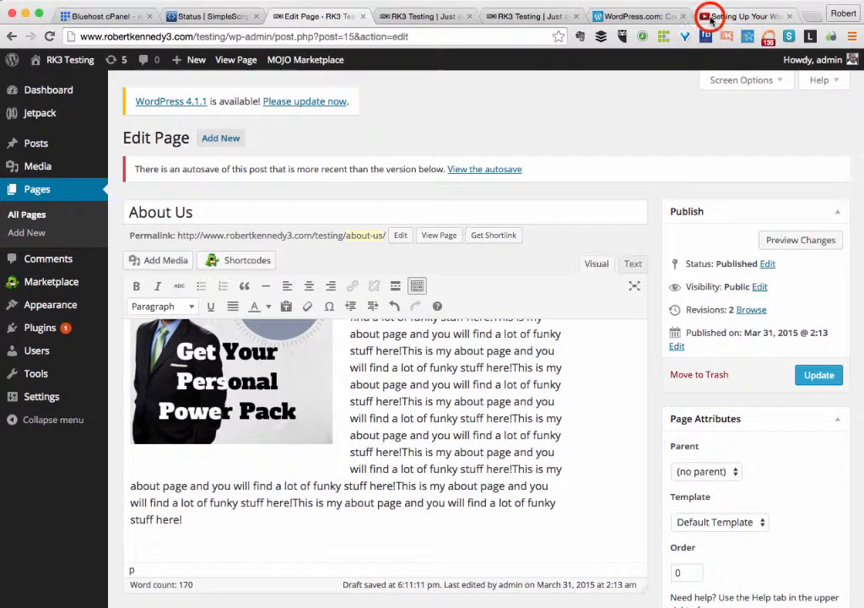
{"action": "left_click", "coordinate": [712, 19]}
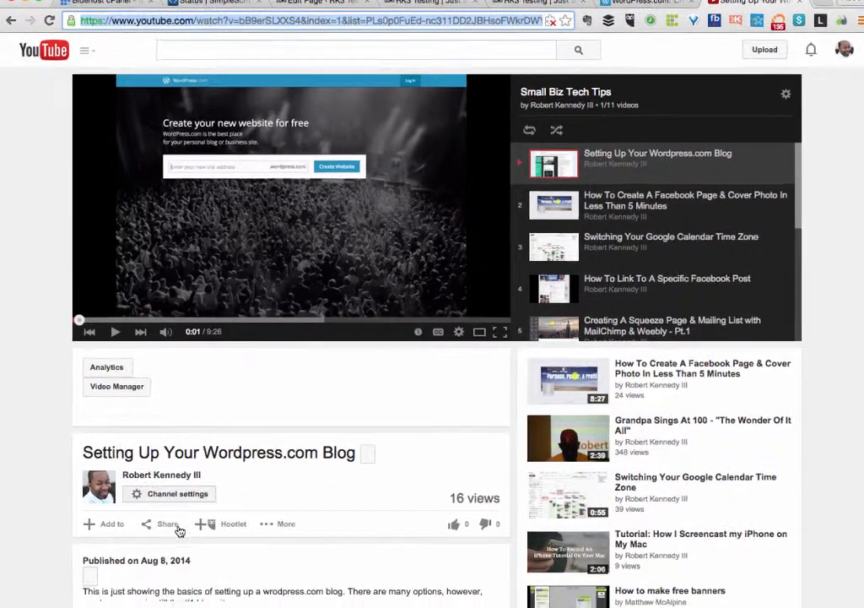
Copy the video's 560 × 315 iframe embed code with Share with playlist turned off.
{"action": "left_click", "coordinate": [179, 530]}
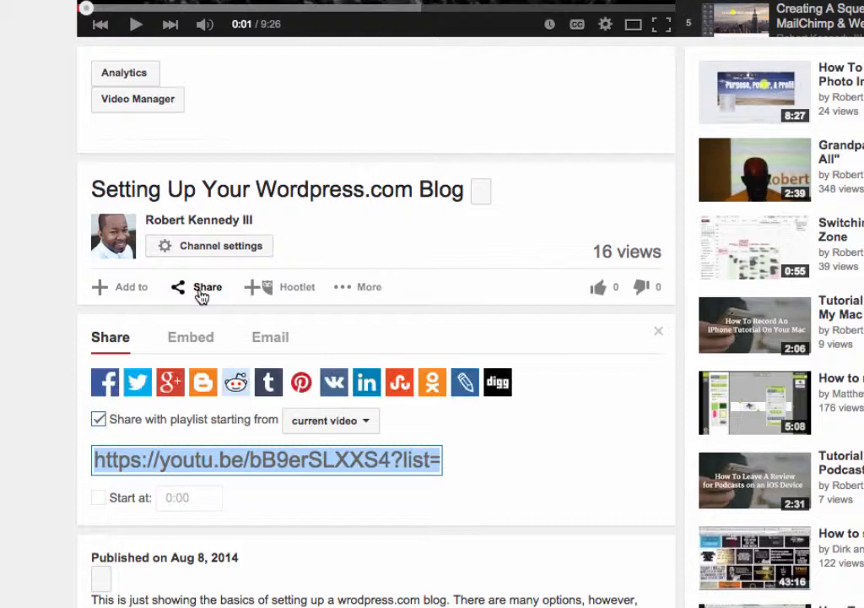
{"action": "left_click", "coordinate": [185, 342]}
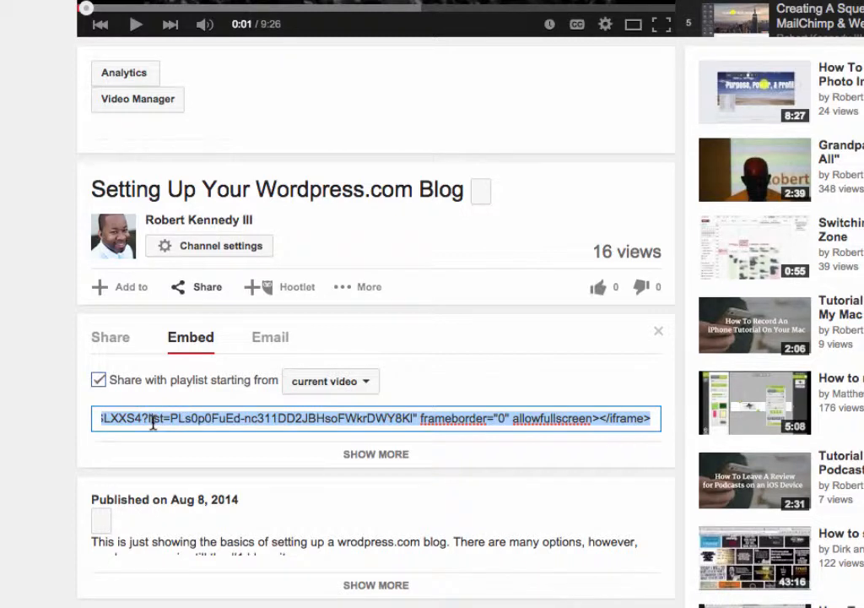
{"action": "left_click", "coordinate": [99, 380]}
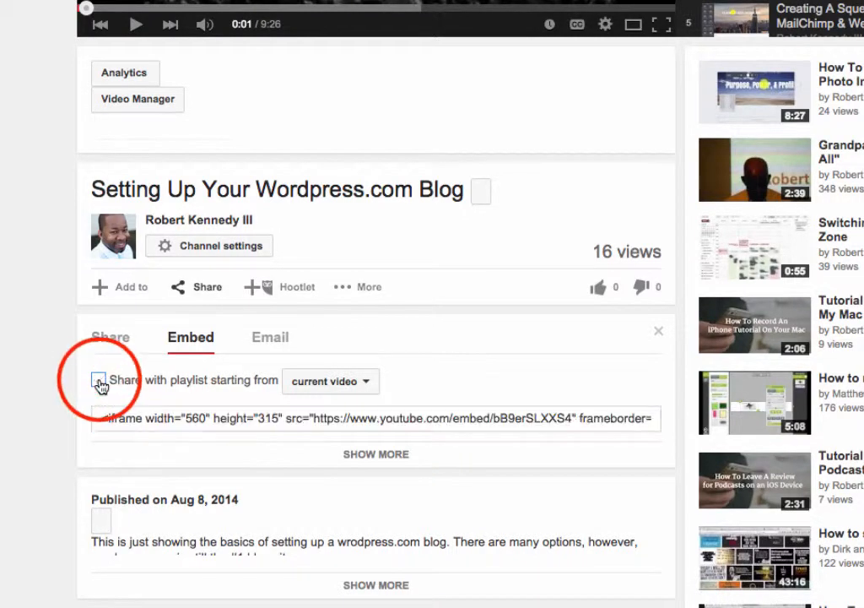
{"action": "left_click", "coordinate": [120, 422]}
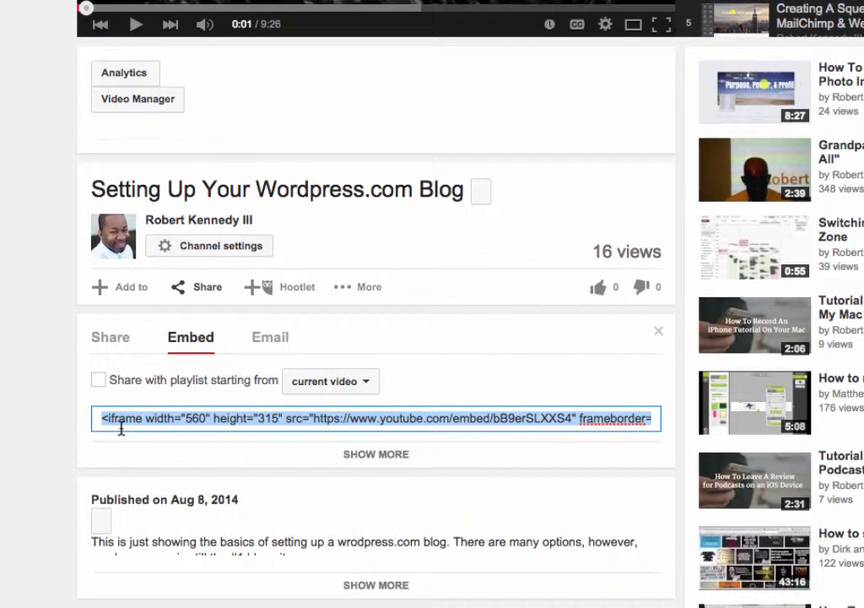
{"action": "right_click", "coordinate": [118, 427]}
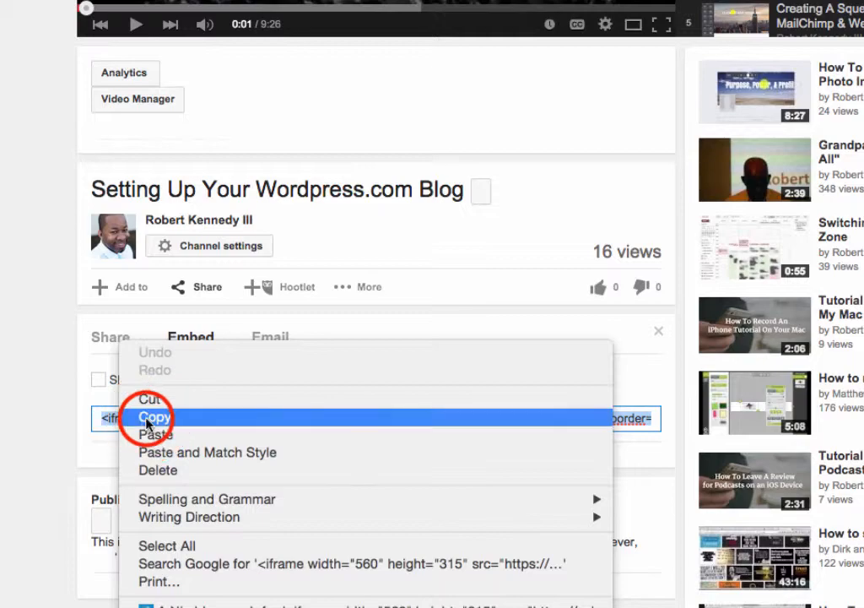
{"action": "left_click", "coordinate": [127, 417]}
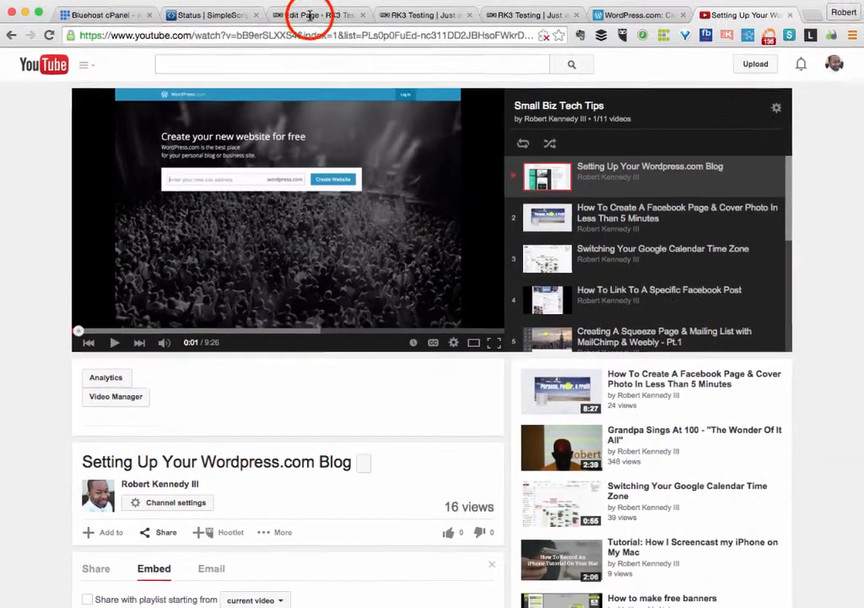
Paste the YouTube embed code on a new line at the end of the About Us page's HTML.
{"action": "left_click", "coordinate": [311, 18]}
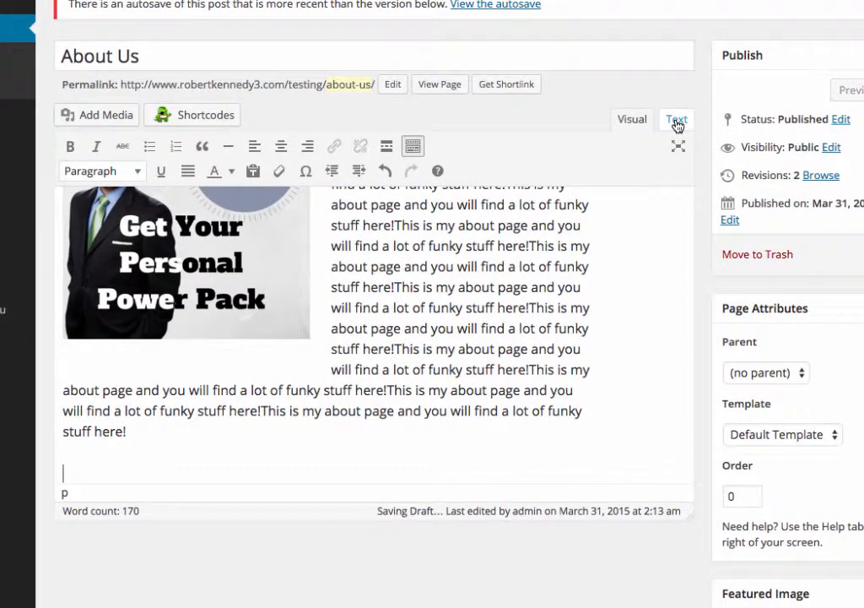
{"action": "left_click", "coordinate": [676, 122]}
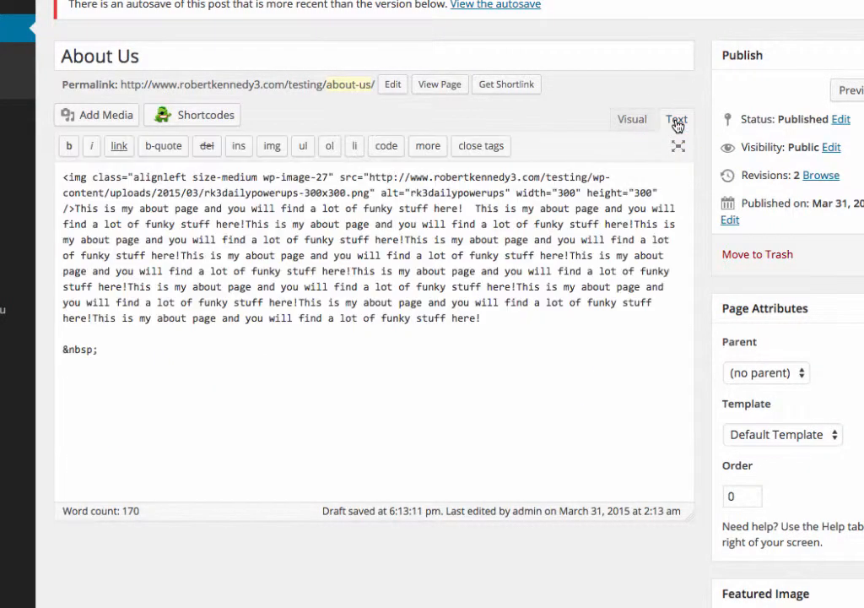
{"action": "left_click", "coordinate": [110, 382]}
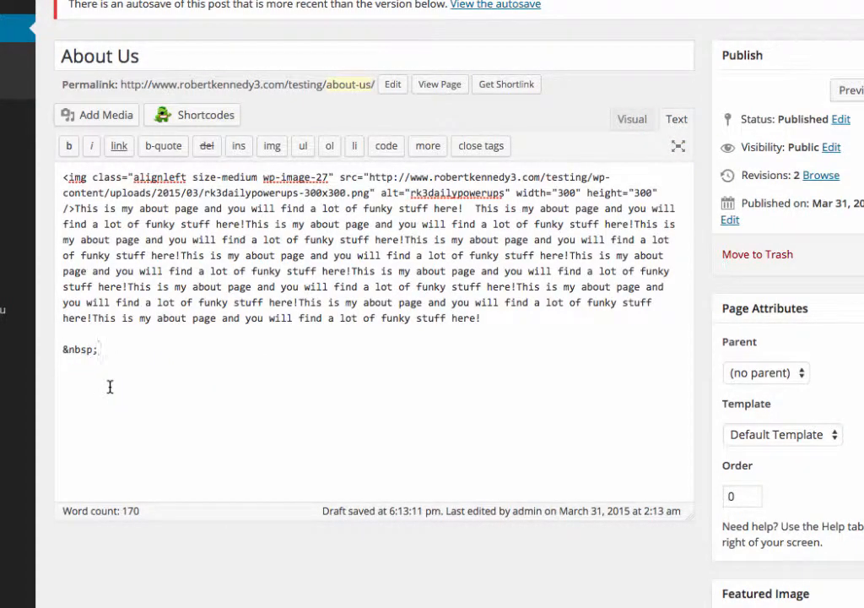
{"action": "key", "text": "Return"}
{"action": "right_click", "coordinate": [72, 382]}
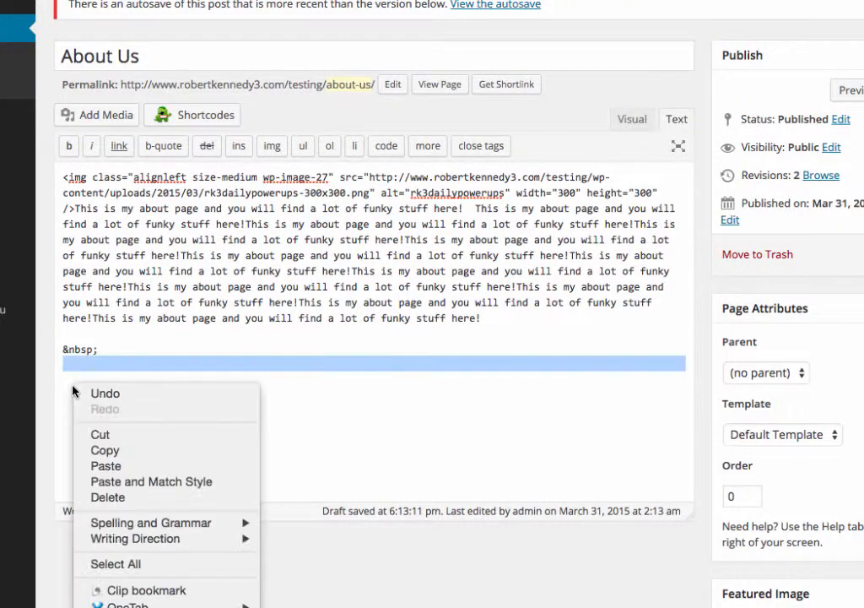
{"action": "left_click", "coordinate": [106, 465]}
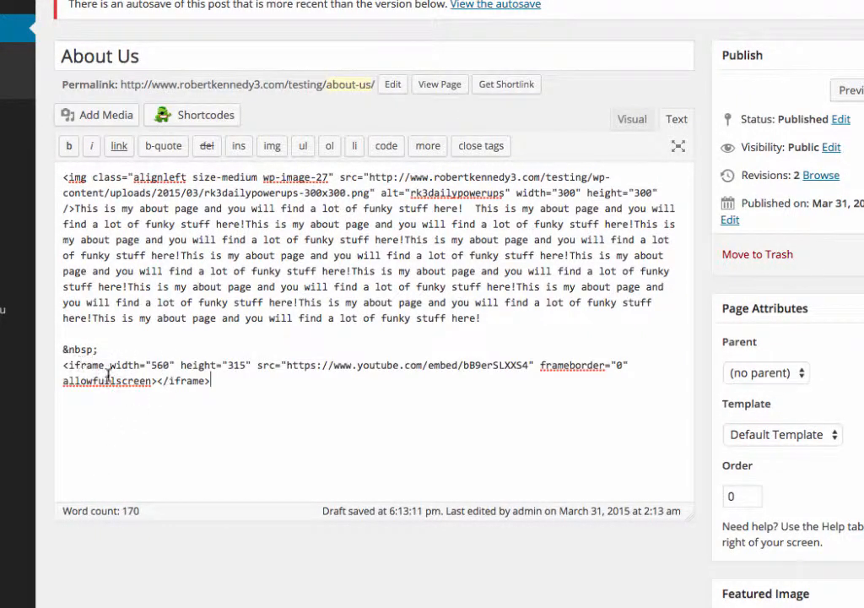
{"action": "left_click", "coordinate": [627, 123]}
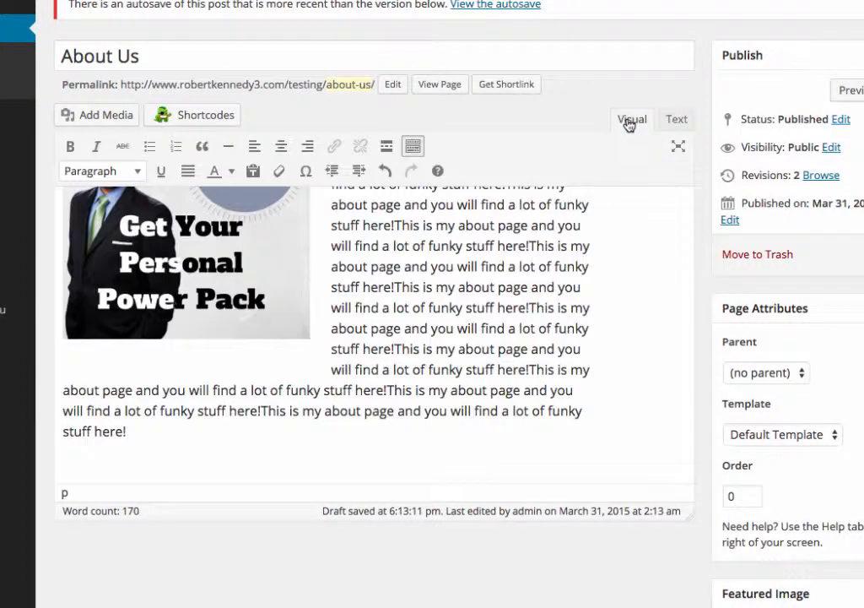
Update the About Us page and view it on the live site.
{"action": "scroll", "coordinate": [395, 403], "scroll_direction": "down", "scroll_amount": 1}
{"action": "scroll", "coordinate": [395, 402], "scroll_direction": "down", "scroll_amount": 5}
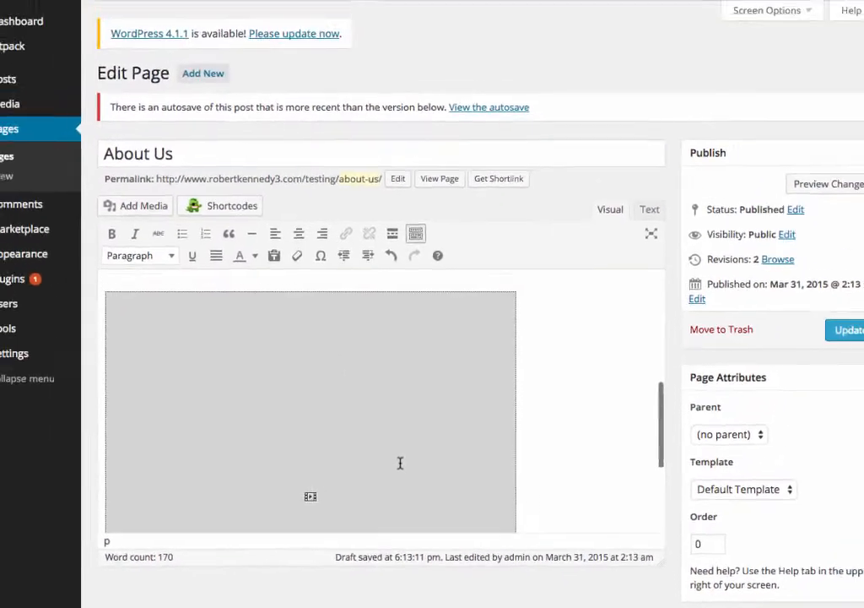
{"action": "scroll", "coordinate": [396, 405], "scroll_direction": "up", "scroll_amount": 3}
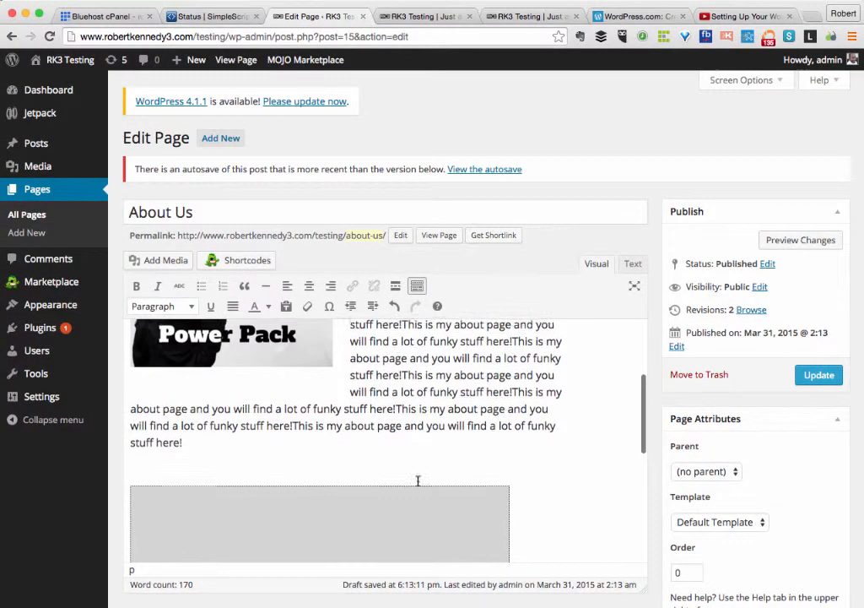
{"action": "left_click", "coordinate": [816, 374]}
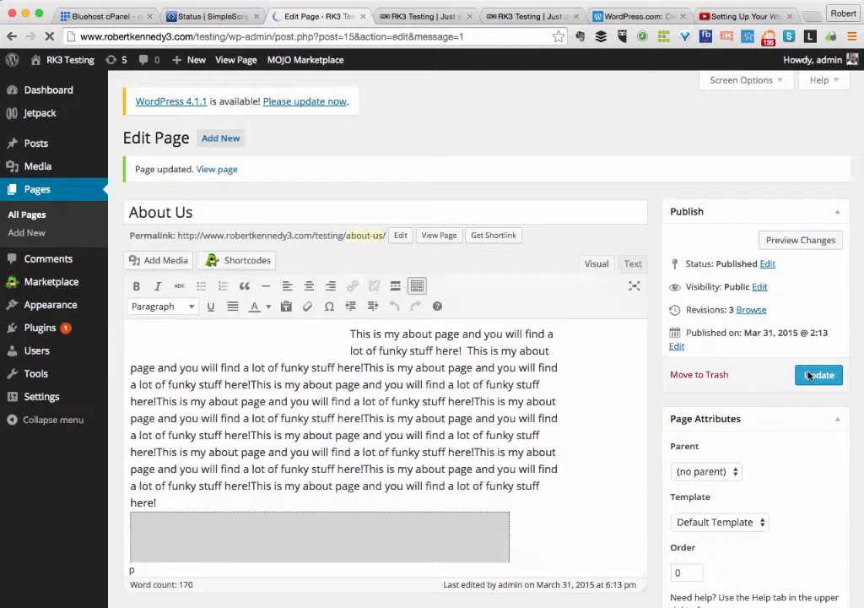
{"action": "left_click", "coordinate": [422, 18]}
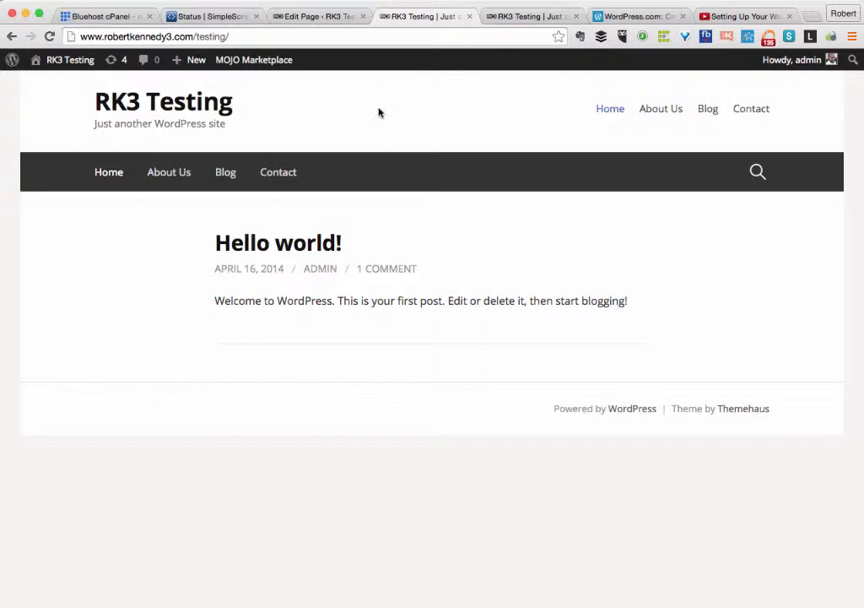
{"action": "left_click", "coordinate": [168, 173]}
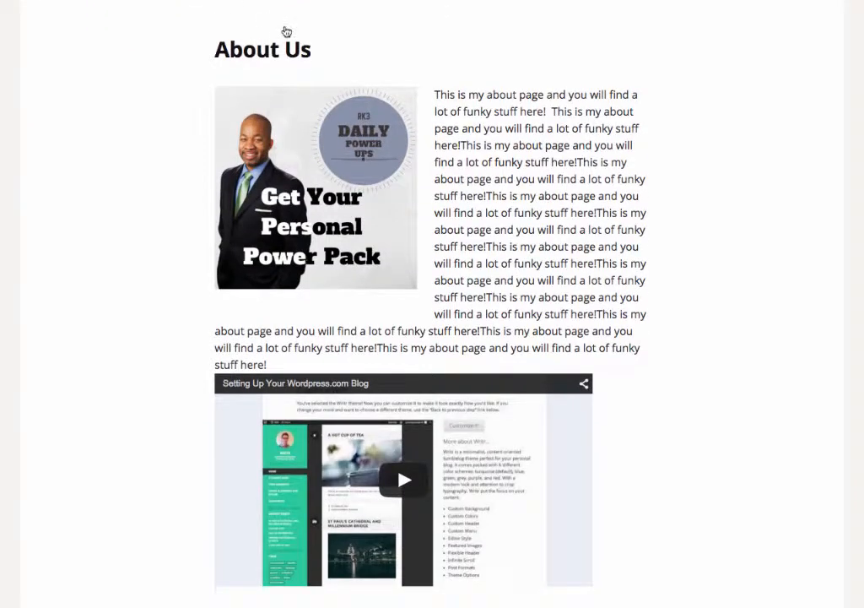
Play and then pause the embedded YouTube video on the live About Us page.
{"action": "scroll", "coordinate": [465, 160], "scroll_direction": "down", "scroll_amount": 2}
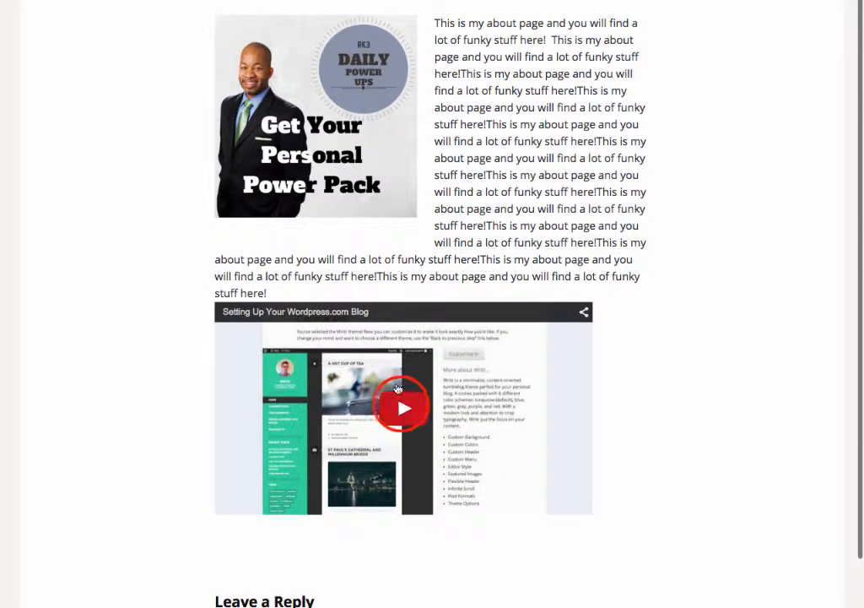
{"action": "left_click", "coordinate": [404, 409]}
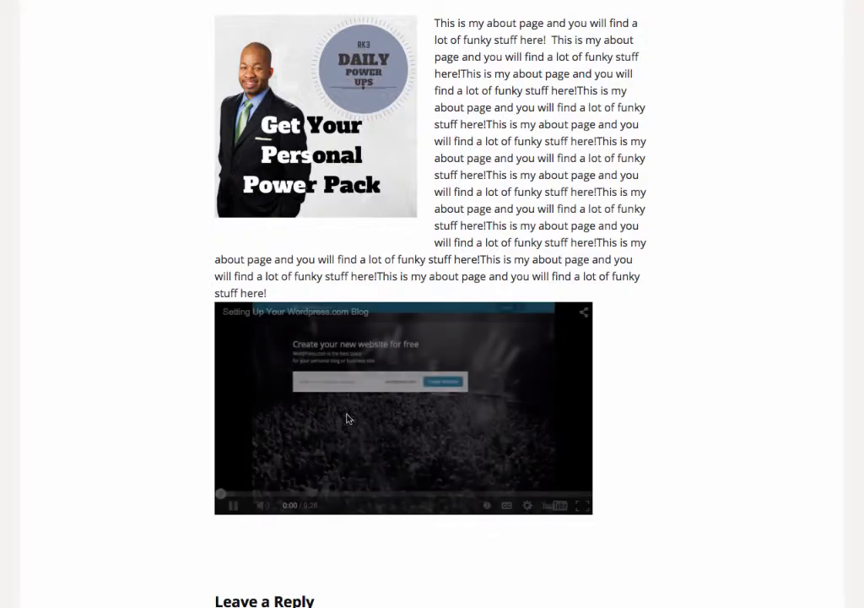
{"action": "left_click", "coordinate": [233, 506]}
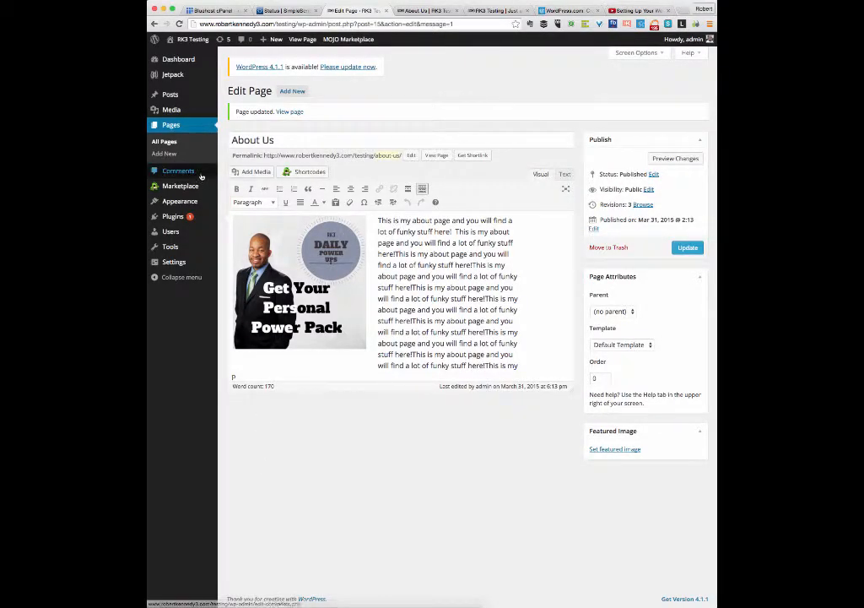
Show All Posts from the Posts menu, listing only the Hello world! post.
{"action": "mouse_move", "coordinate": [179, 96]}
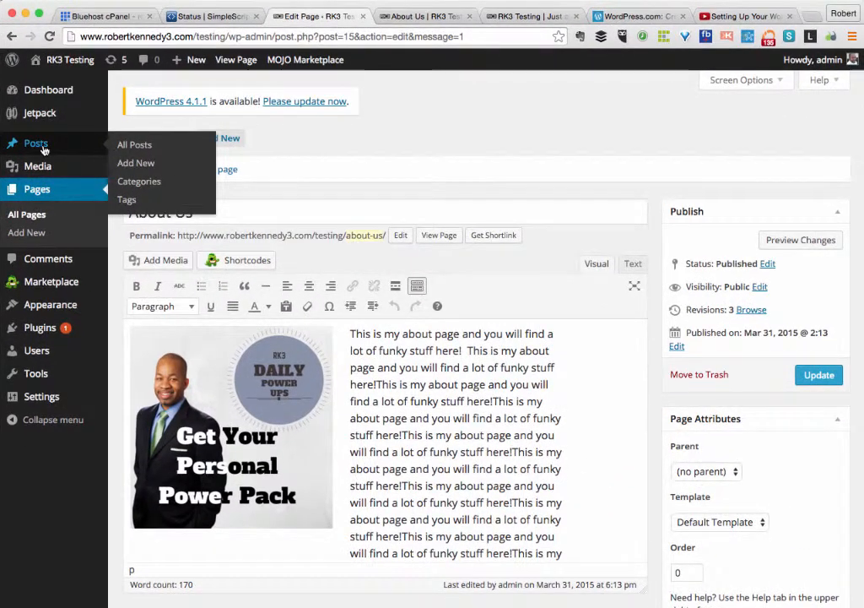
{"action": "left_click", "coordinate": [132, 145]}
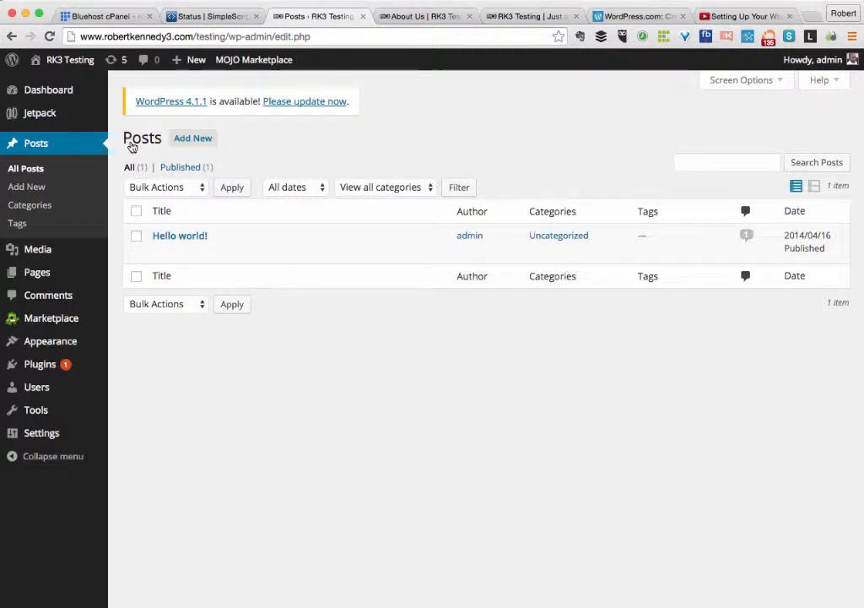
{"action": "mouse_move", "coordinate": [178, 239]}
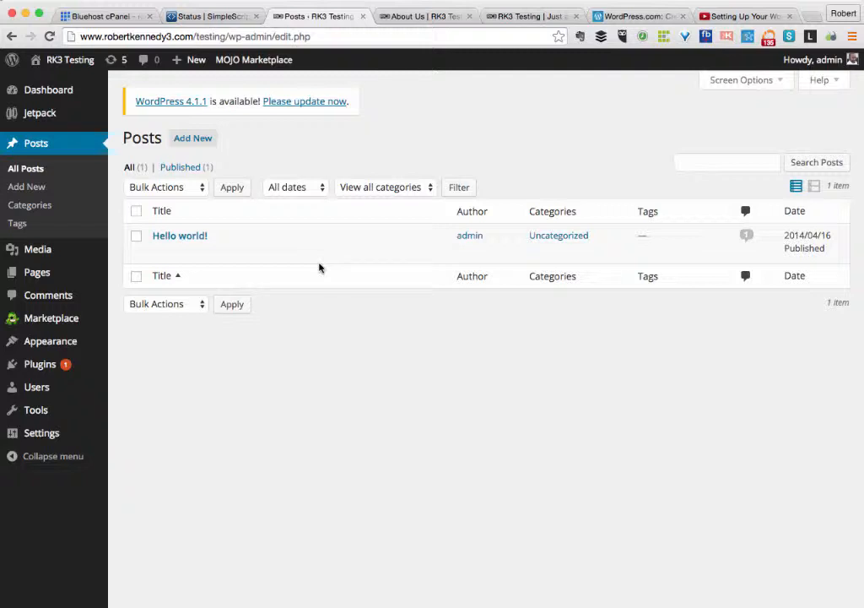
Write a new post titled 'This is my first post' with a body mentioning images and videos.
{"action": "left_click", "coordinate": [193, 140]}
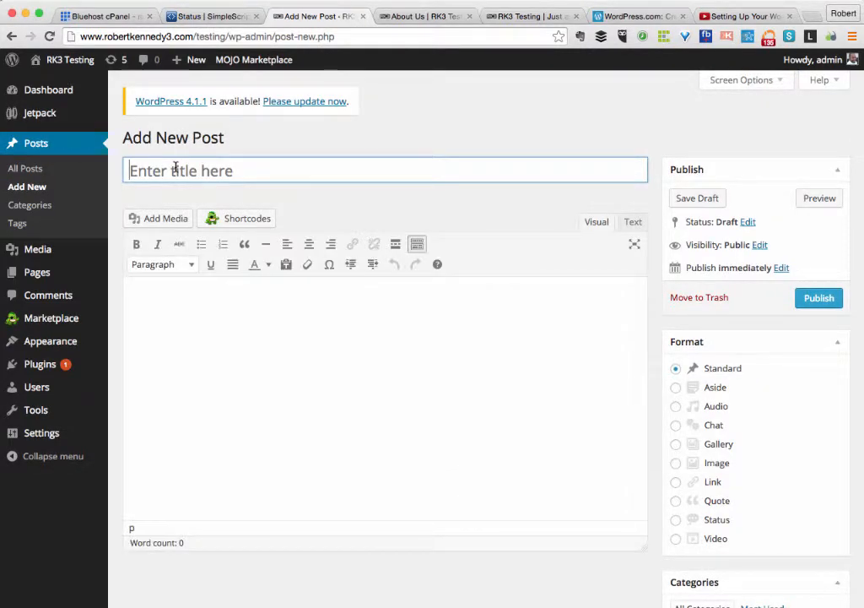
{"action": "type", "text": "This is my f"}
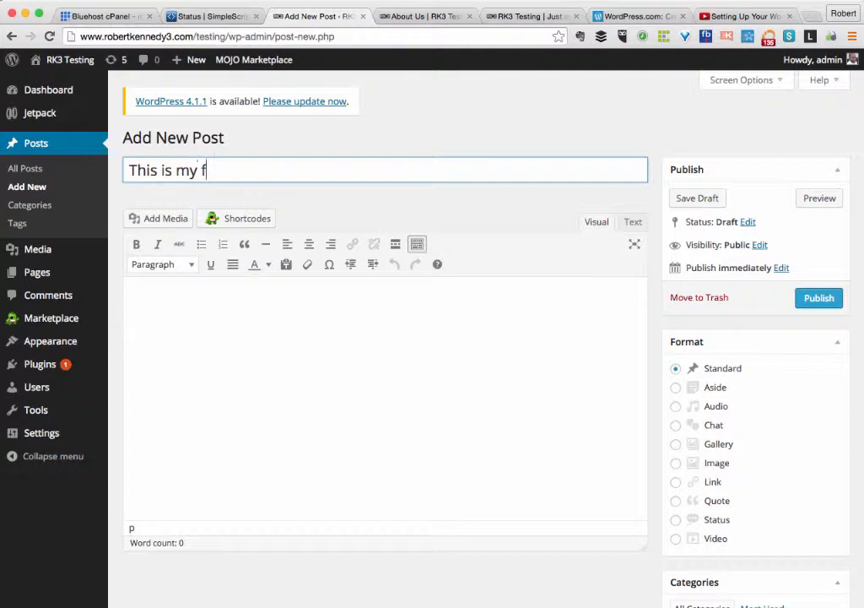
{"action": "type", "text": "irst post"}
{"action": "left_click", "coordinate": [193, 305]}
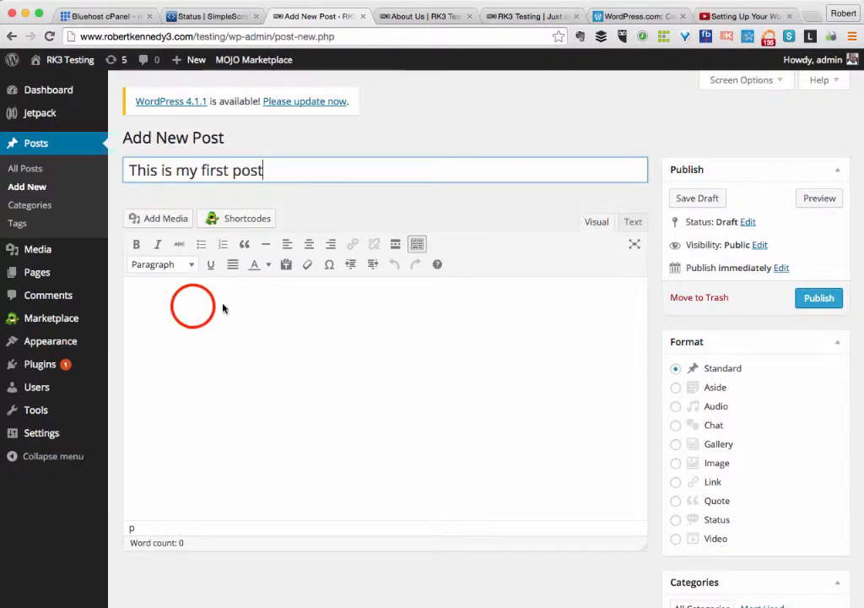
{"action": "left_click", "coordinate": [190, 297]}
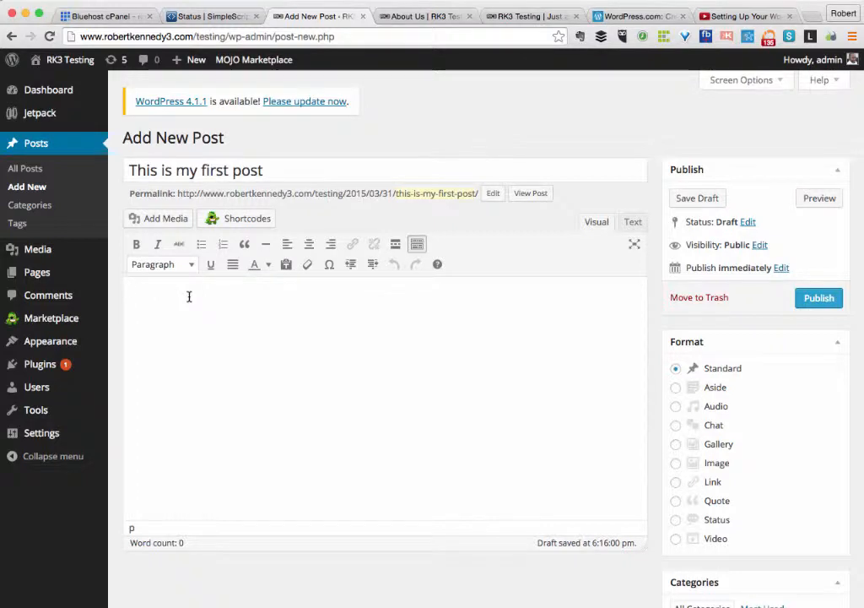
{"action": "type", "text": "T"}
{"action": "type", "text": " am adding this "}
{"action": "type", "text": "as the"}
{"action": "type", "text": " first post"}
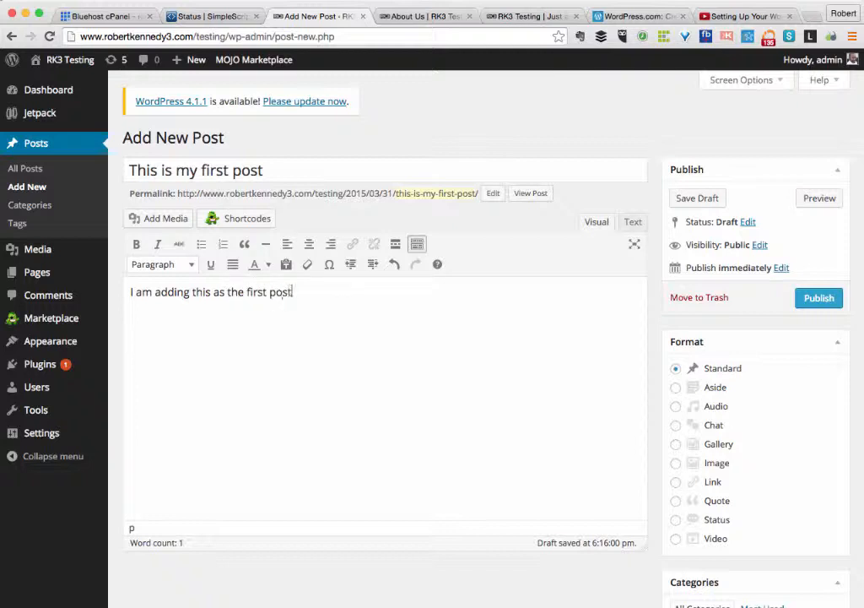
{"action": "type", "text": " on my test site.  I co"}
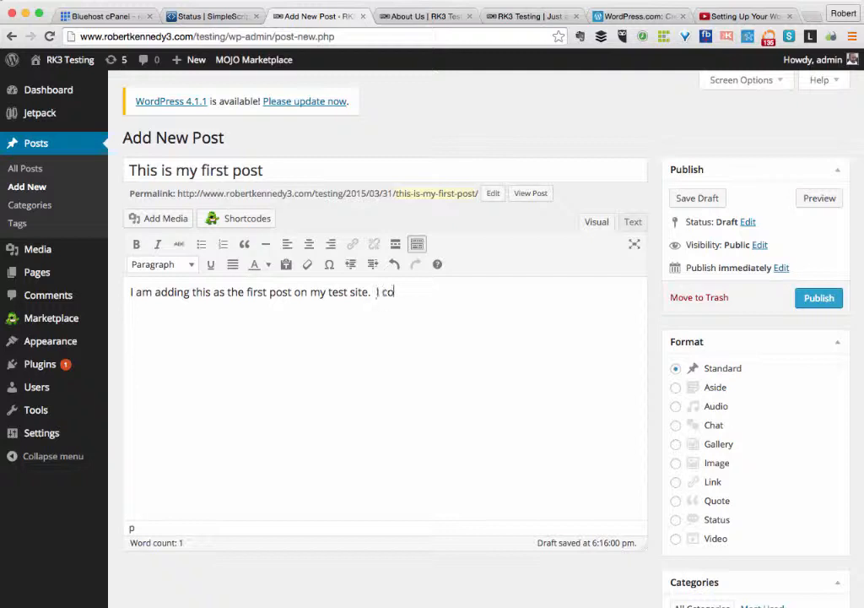
{"action": "type", "text": "uld add images and vide"}
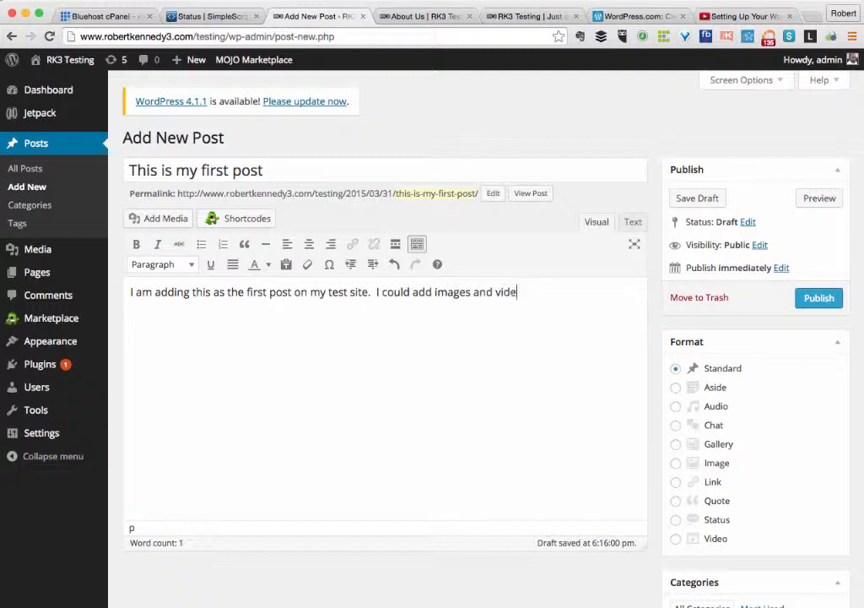
{"action": "type", "text": "os but you alrea"}
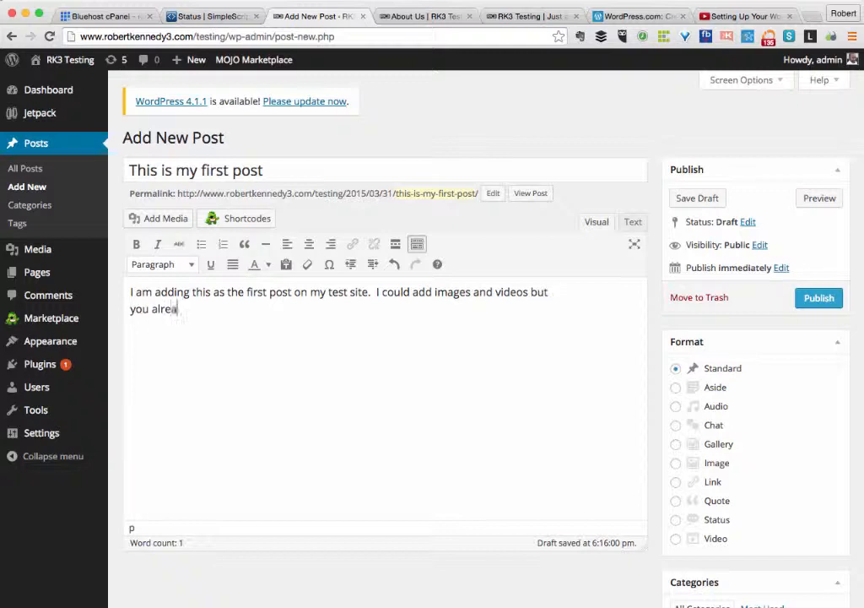
{"action": "type", "text": "dy know how to d"}
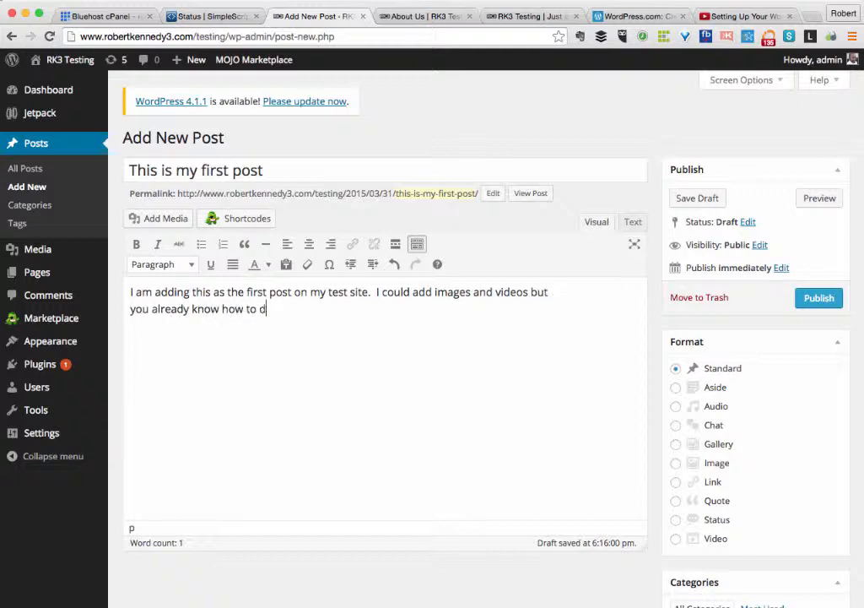
{"action": "type", "text": "o that."}
{"action": "scroll", "coordinate": [507, 439], "scroll_direction": "down", "scroll_amount": 4}
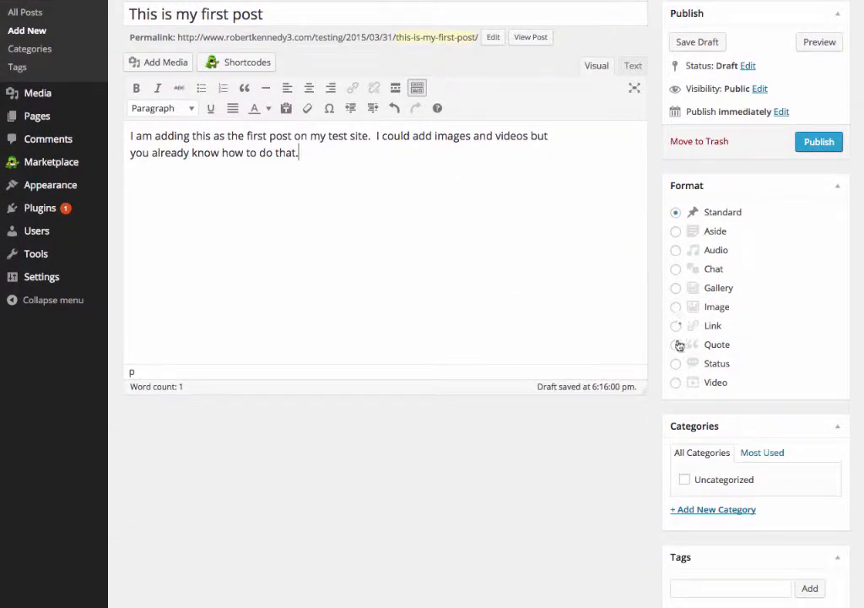
Create a new 'wordpress' category and assign it to the post.
{"action": "left_click", "coordinate": [702, 511]}
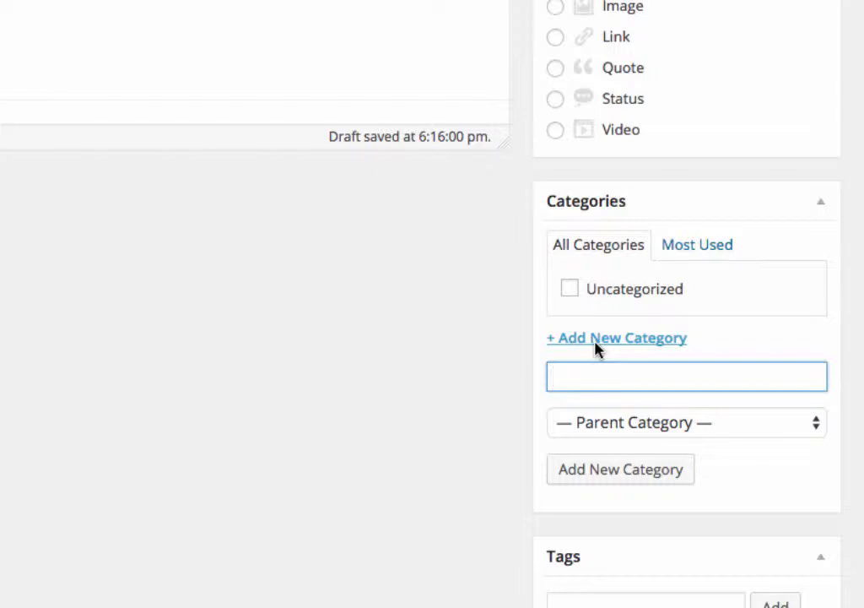
{"action": "type", "text": "wordpress"}
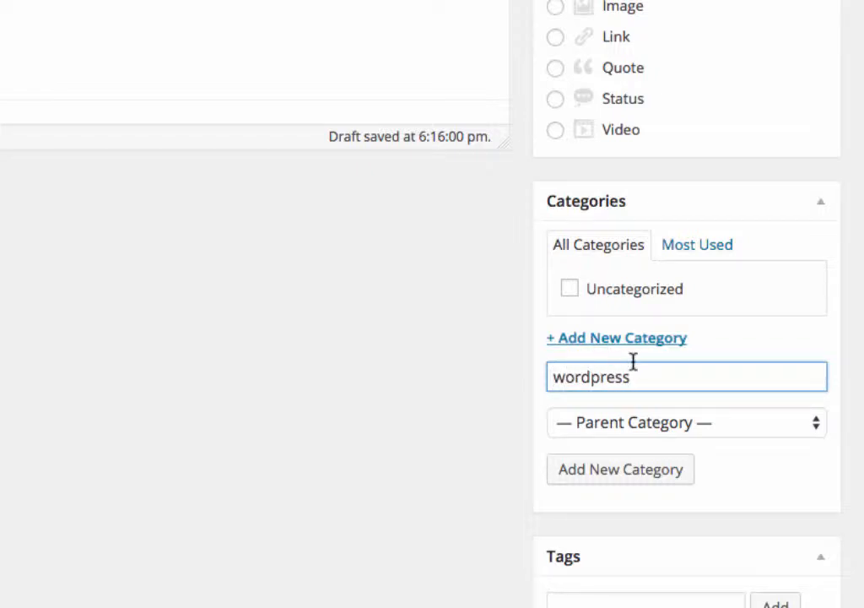
{"action": "left_click", "coordinate": [622, 465]}
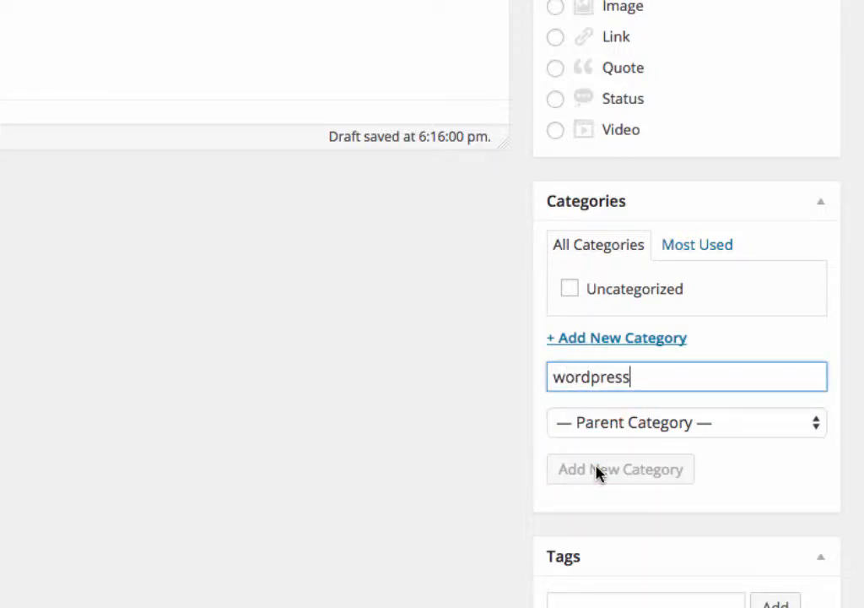
{"action": "scroll", "coordinate": [735, 144], "scroll_direction": "down", "scroll_amount": 3}
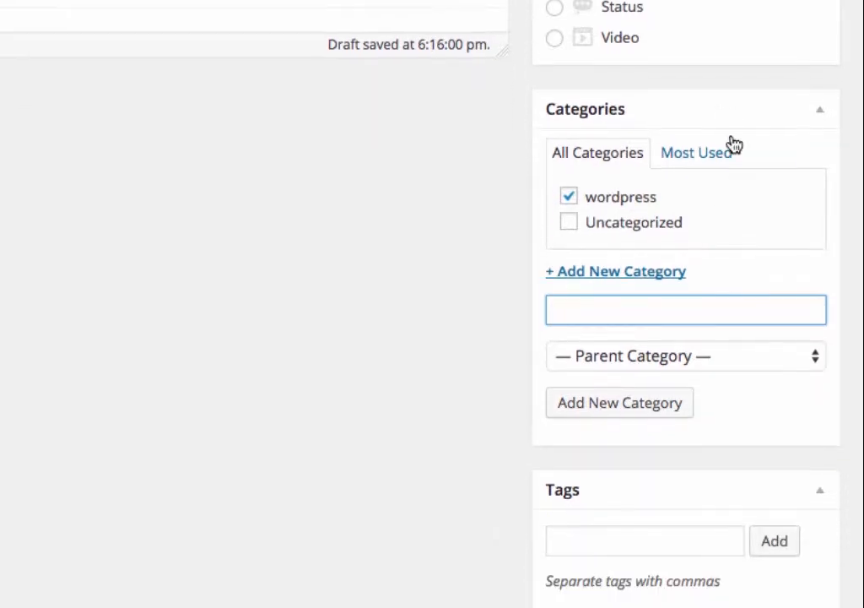
Tag the post 'tutorial' and publish it.
{"action": "left_click", "coordinate": [597, 494]}
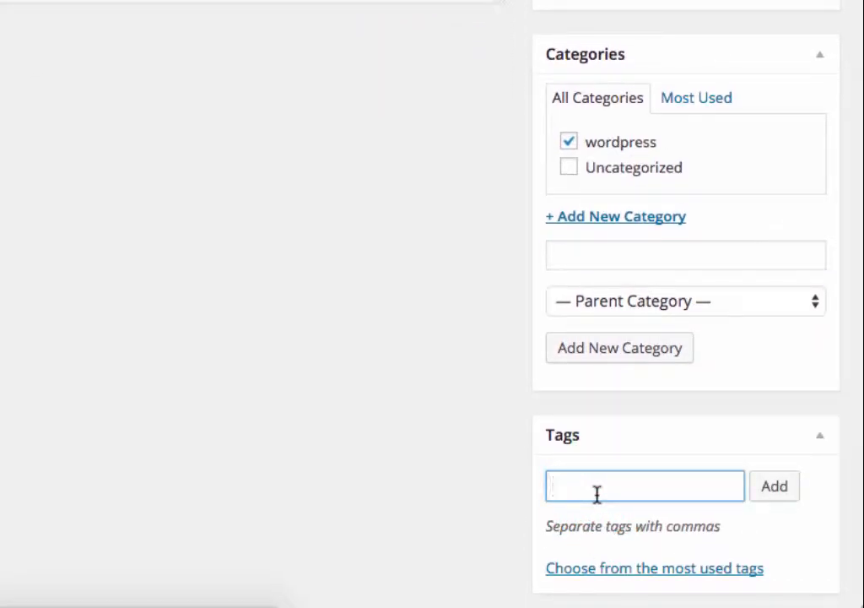
{"action": "type", "text": "tutorial"}
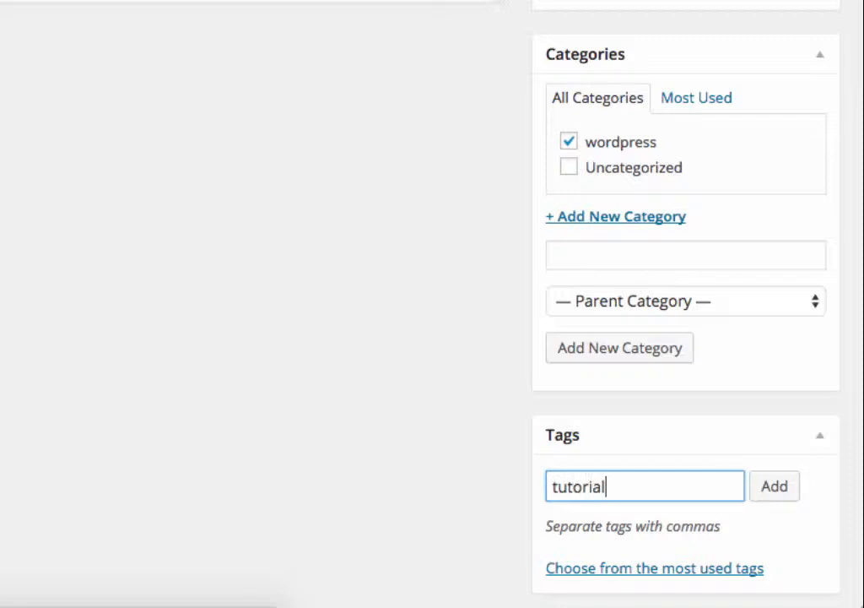
{"action": "left_click", "coordinate": [777, 494]}
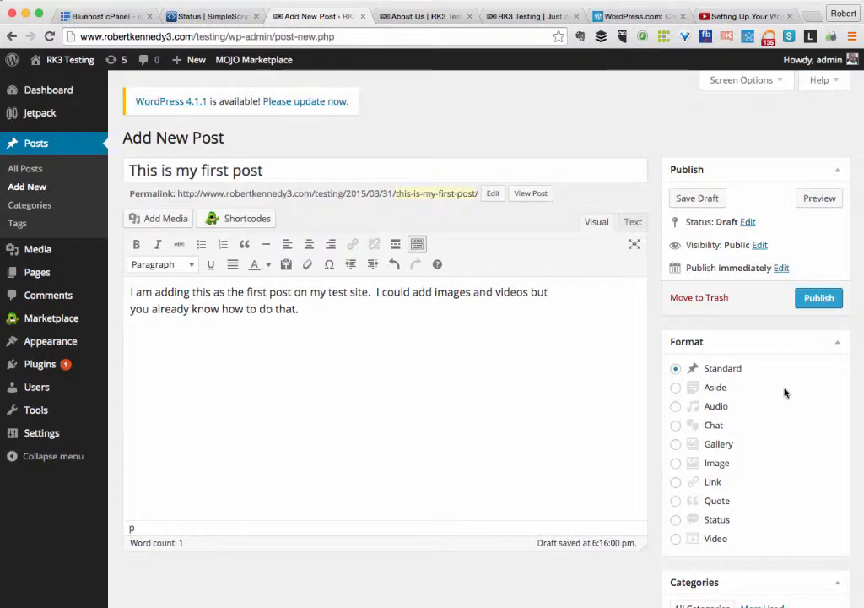
{"action": "left_click", "coordinate": [816, 298]}
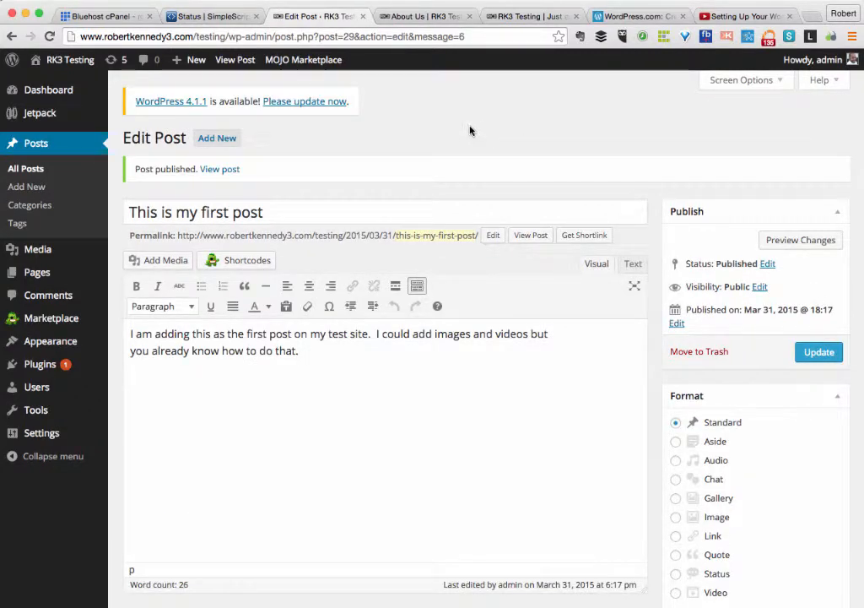
Browse the live site's home page, Blog page and new post, then return to the Edit Post screen.
{"action": "left_click", "coordinate": [408, 19]}
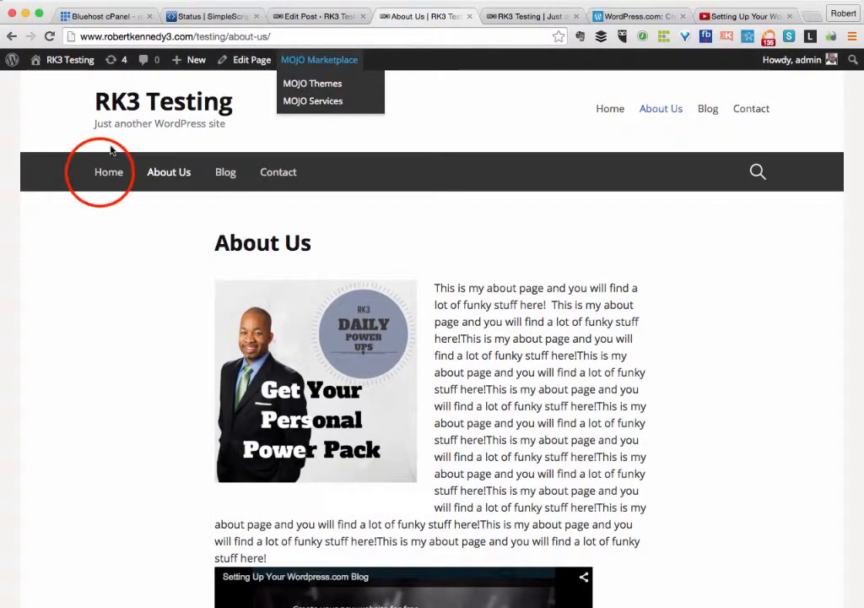
{"action": "left_click", "coordinate": [100, 176]}
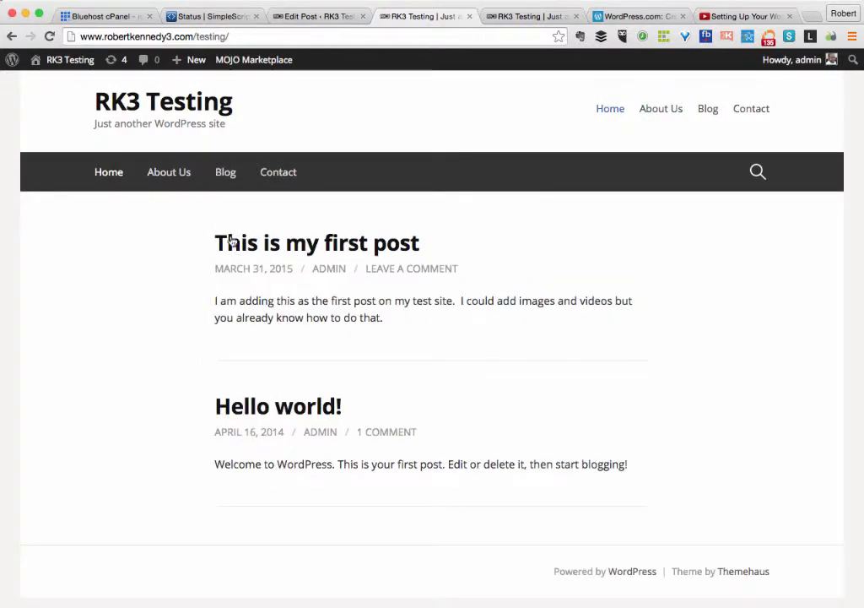
{"action": "left_click", "coordinate": [224, 172]}
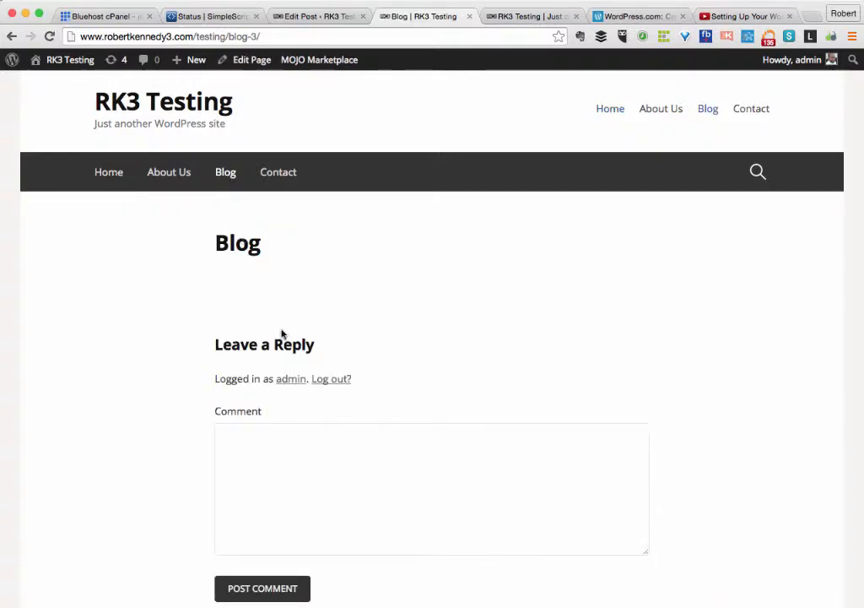
{"action": "left_click", "coordinate": [107, 174]}
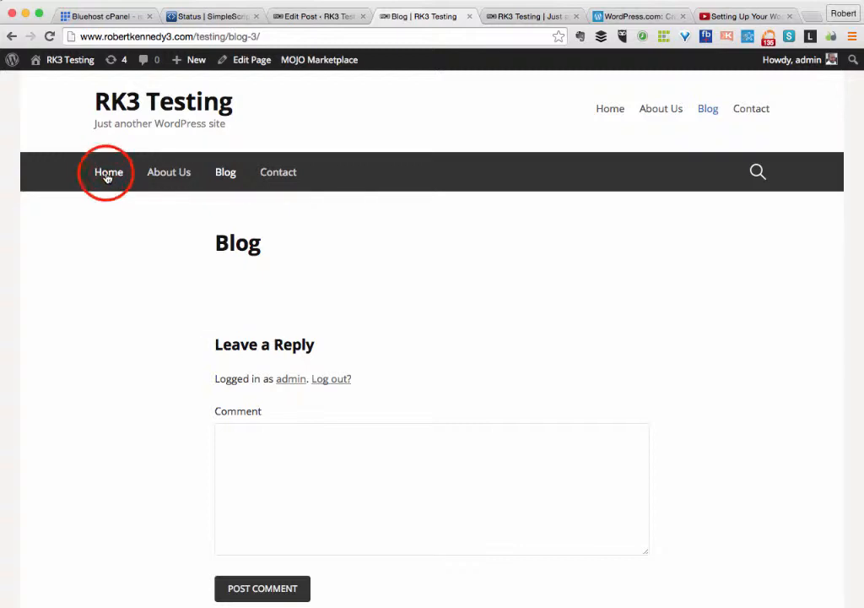
{"action": "left_click", "coordinate": [284, 245]}
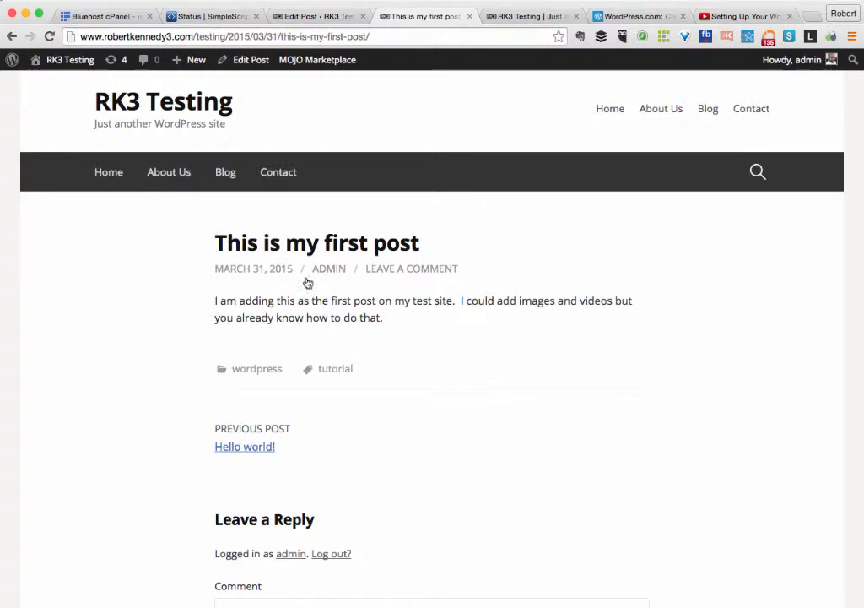
{"action": "left_click", "coordinate": [107, 174]}
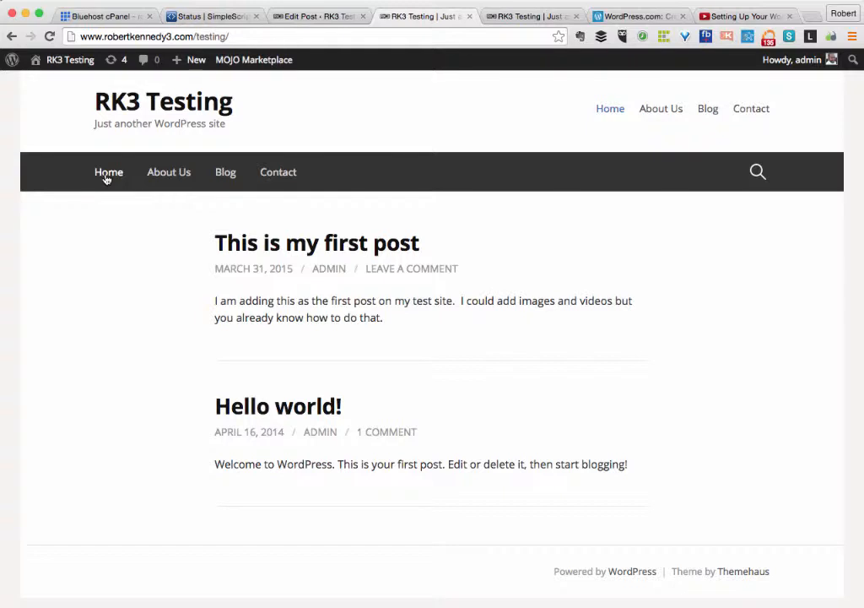
{"action": "left_click", "coordinate": [291, 17]}
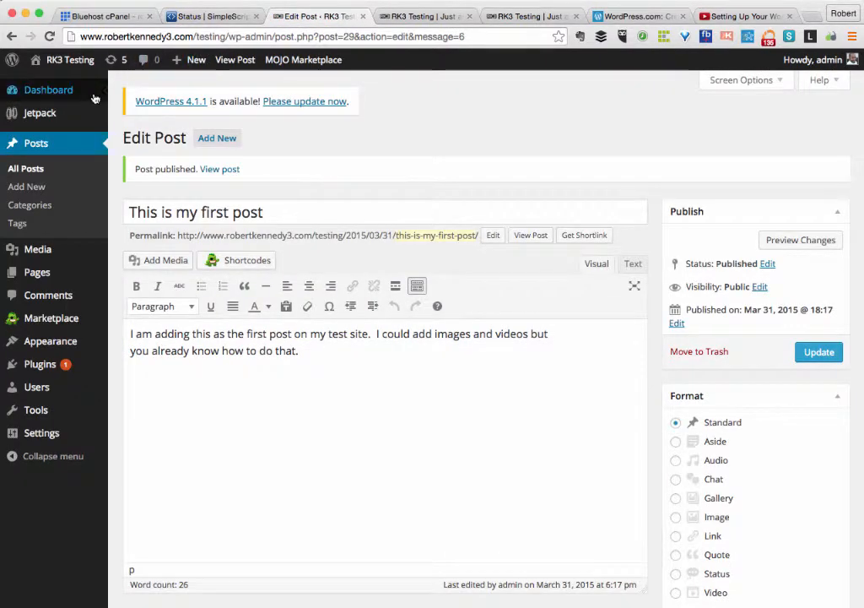
Save Reading Settings with a static front page and Blog as the posts page.
{"action": "mouse_move", "coordinate": [94, 98]}
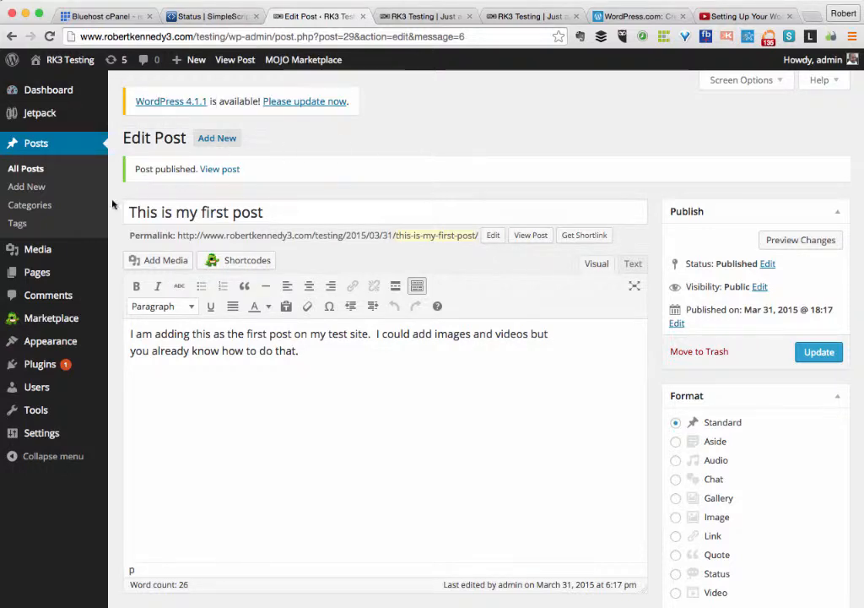
{"action": "mouse_move", "coordinate": [46, 438]}
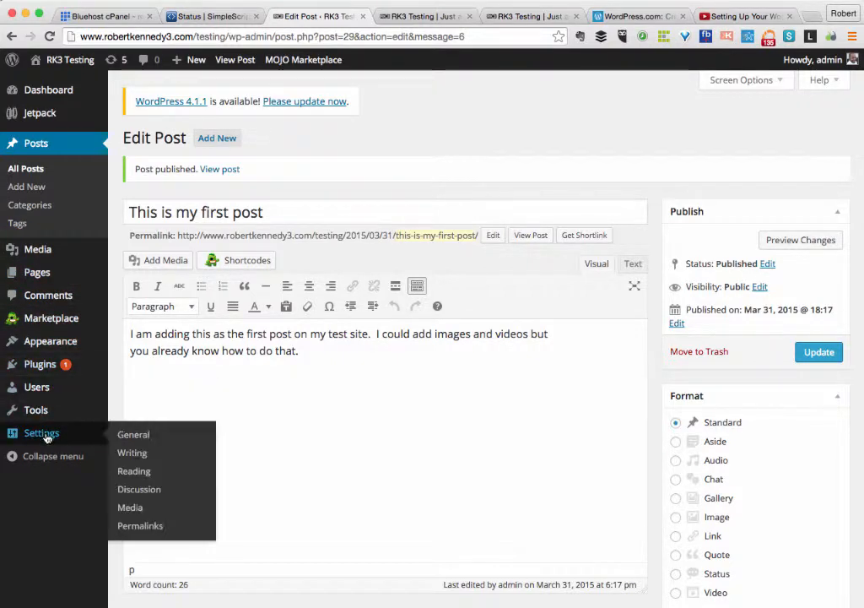
{"action": "left_click", "coordinate": [139, 471]}
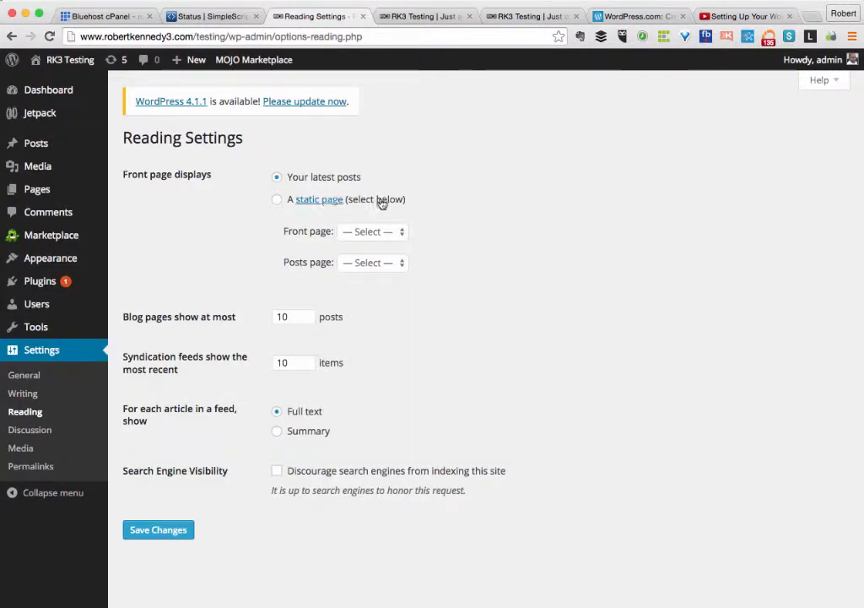
{"action": "left_click", "coordinate": [277, 203]}
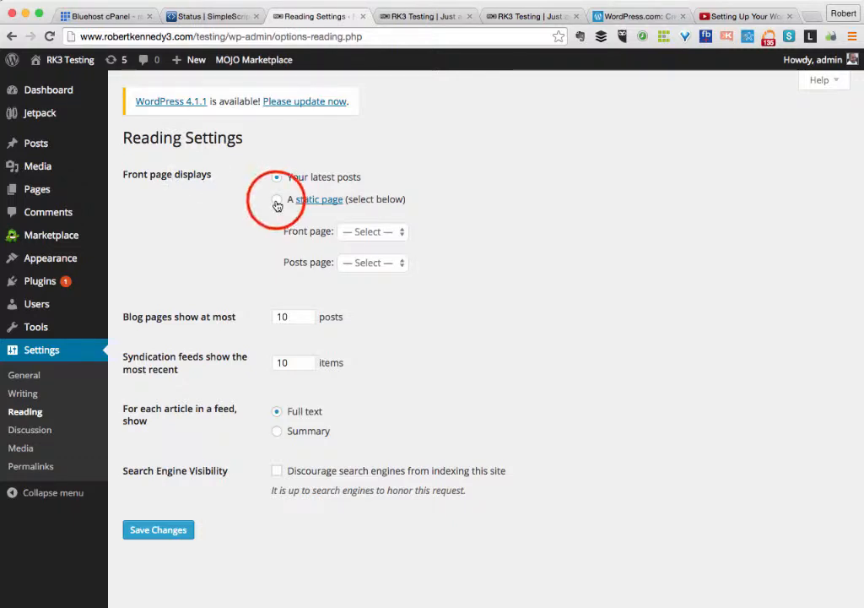
{"action": "left_click", "coordinate": [391, 231]}
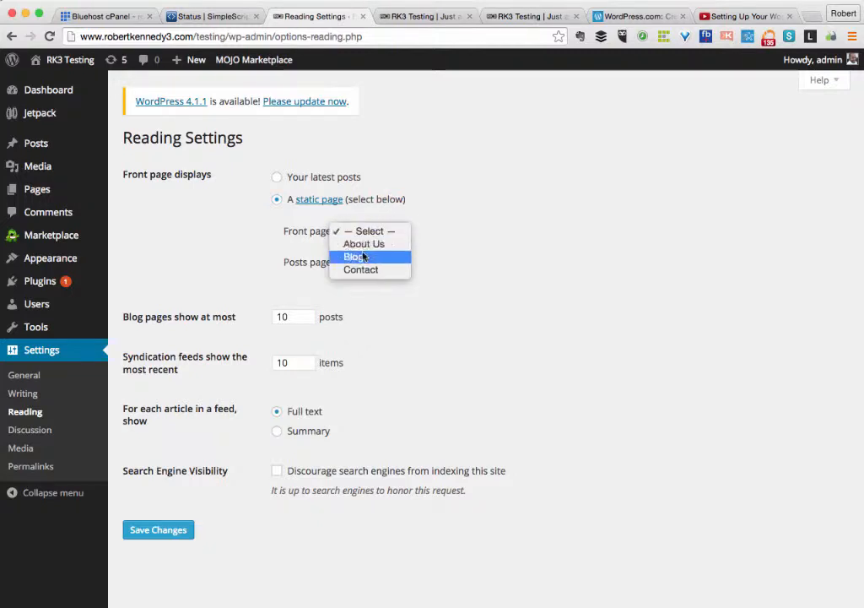
{"action": "left_click", "coordinate": [365, 257]}
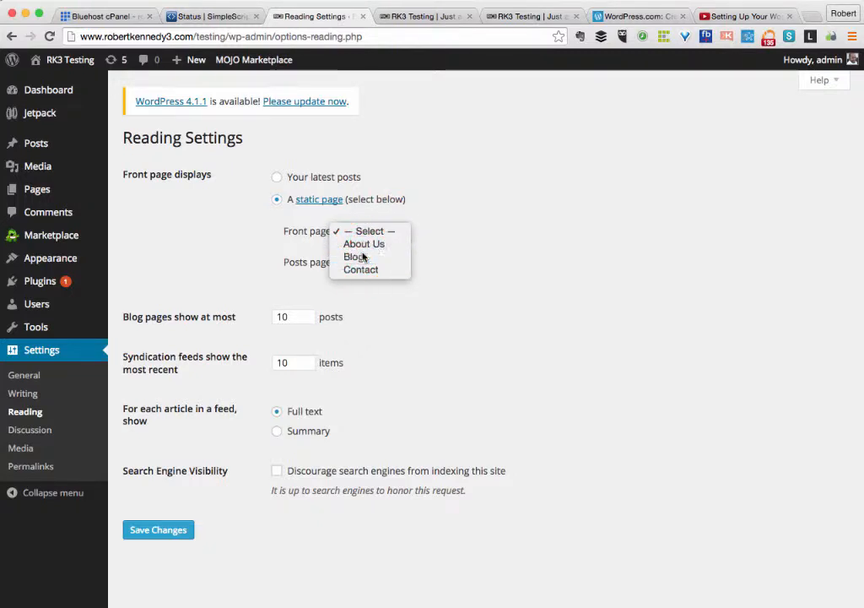
{"action": "left_click", "coordinate": [383, 267]}
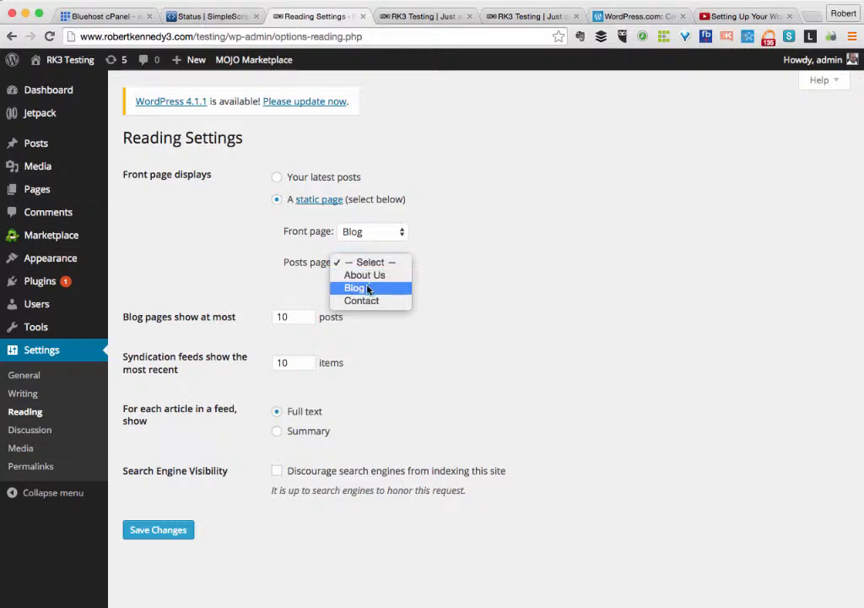
{"action": "left_click", "coordinate": [357, 288]}
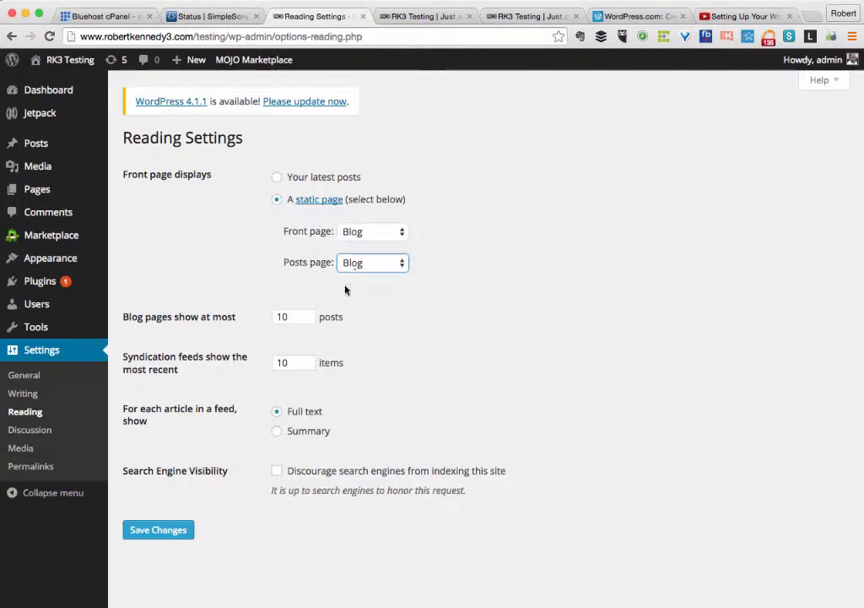
{"action": "left_click", "coordinate": [152, 532]}
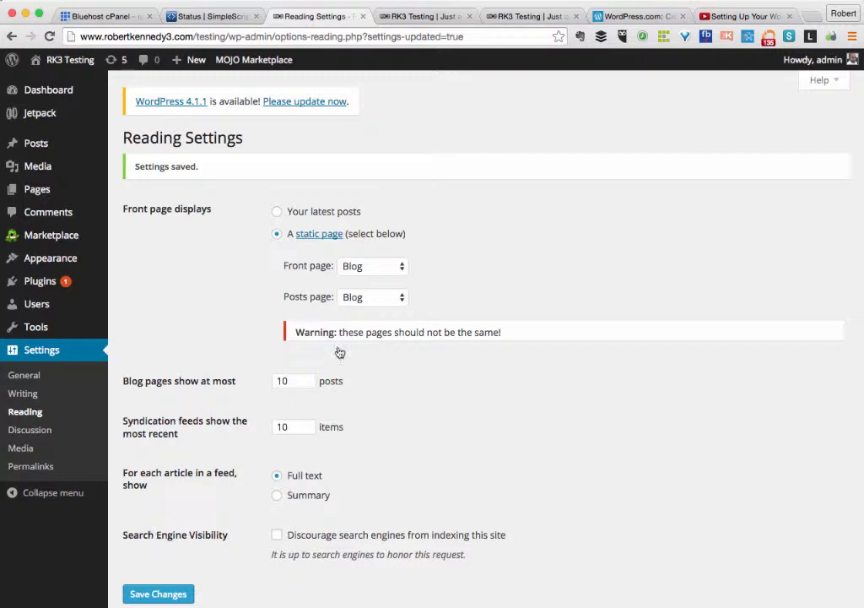
Correct the front page to About Us and save the reading settings again.
{"action": "left_click", "coordinate": [360, 268]}
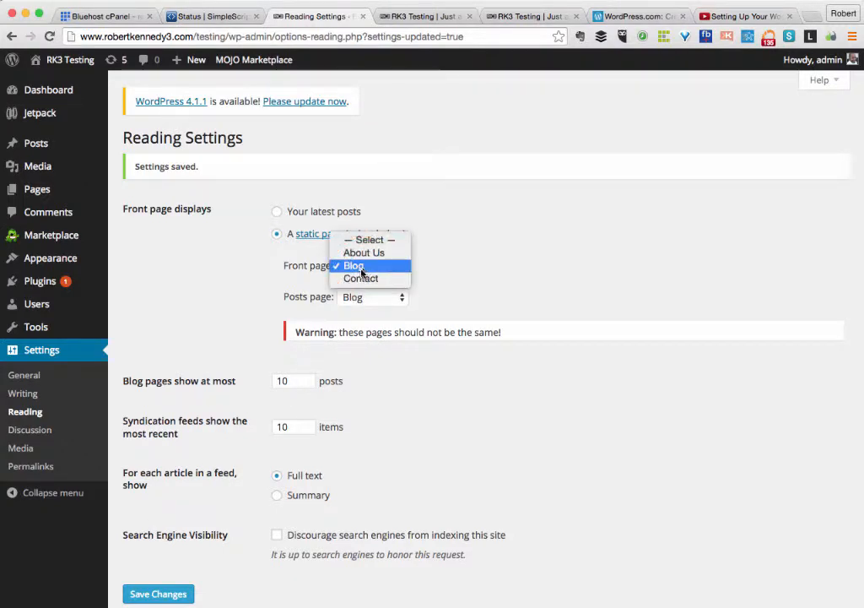
{"action": "left_click", "coordinate": [365, 253]}
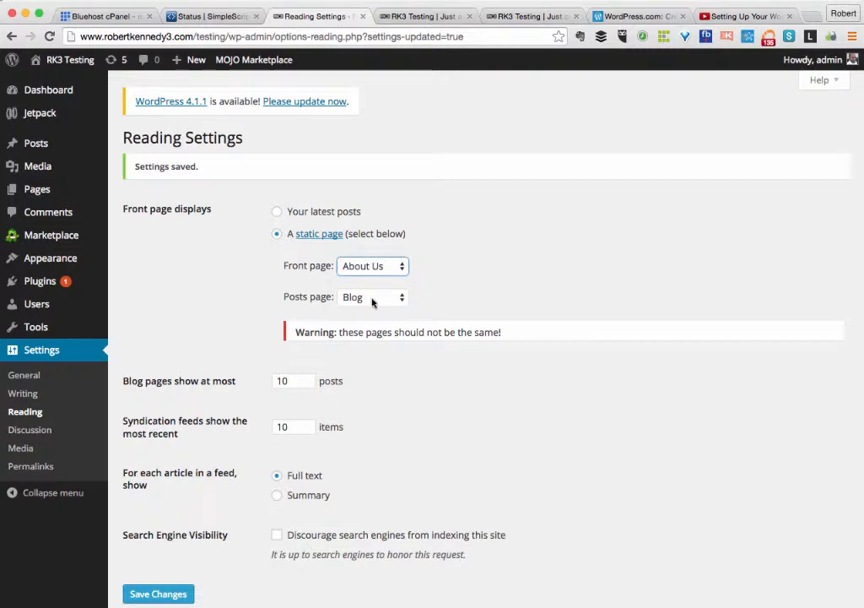
{"action": "left_click", "coordinate": [156, 593]}
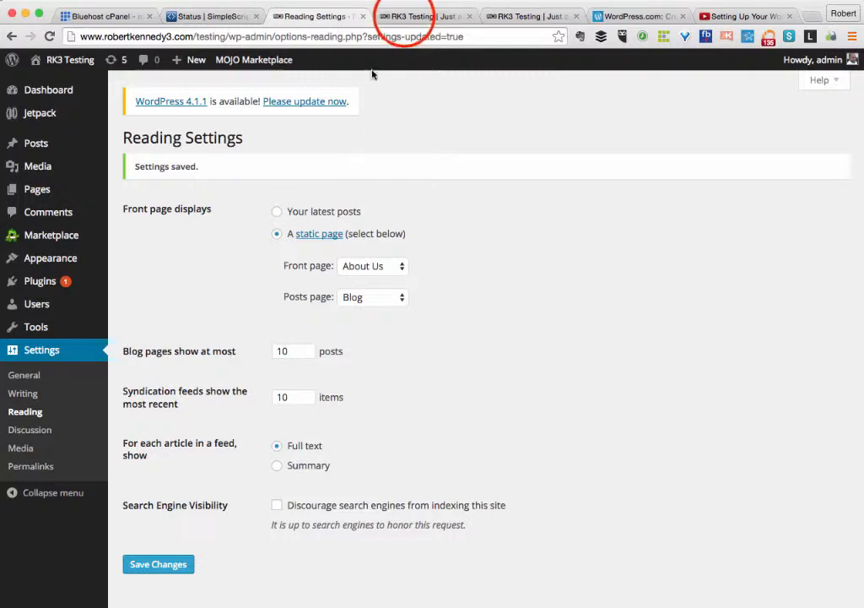
{"action": "left_click", "coordinate": [405, 18]}
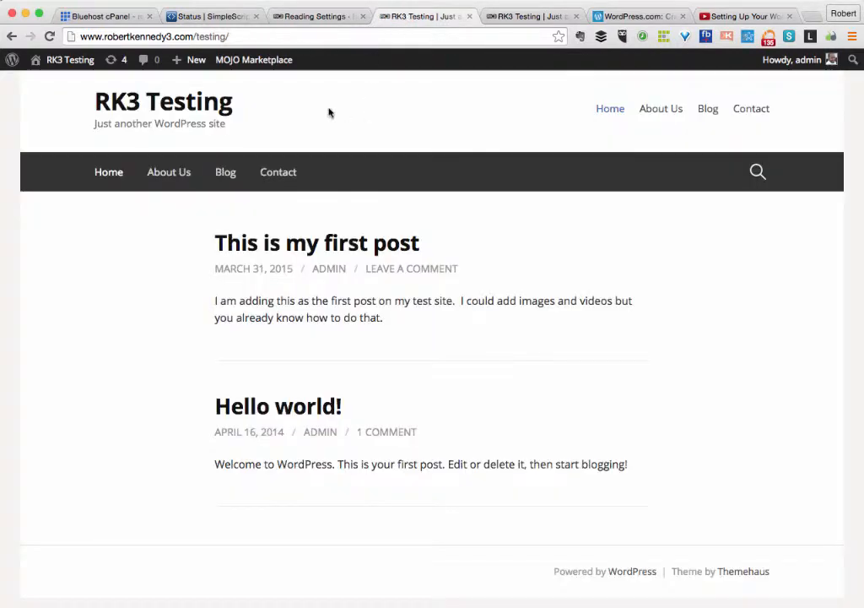
{"action": "left_click", "coordinate": [115, 176]}
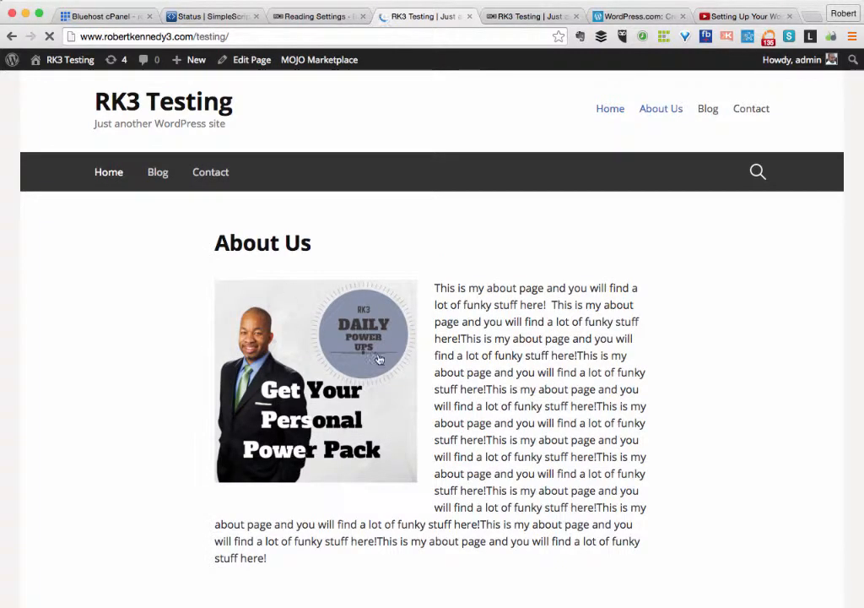
{"action": "left_click", "coordinate": [159, 173]}
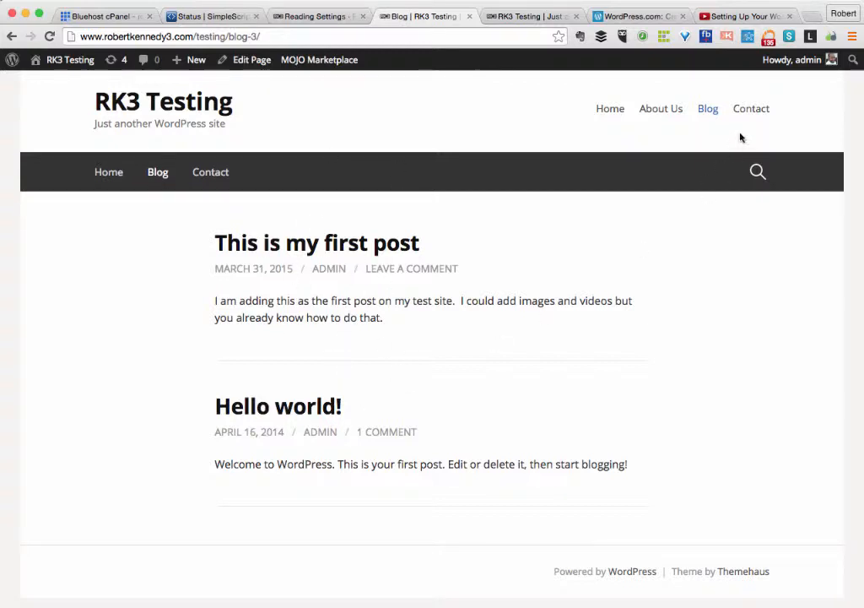
{"action": "left_click", "coordinate": [611, 110]}
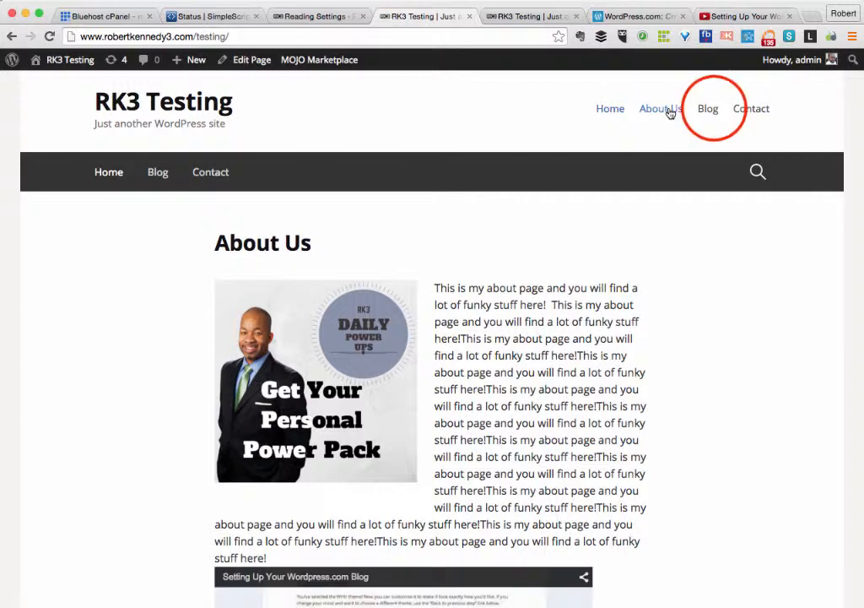
{"action": "left_click", "coordinate": [712, 111]}
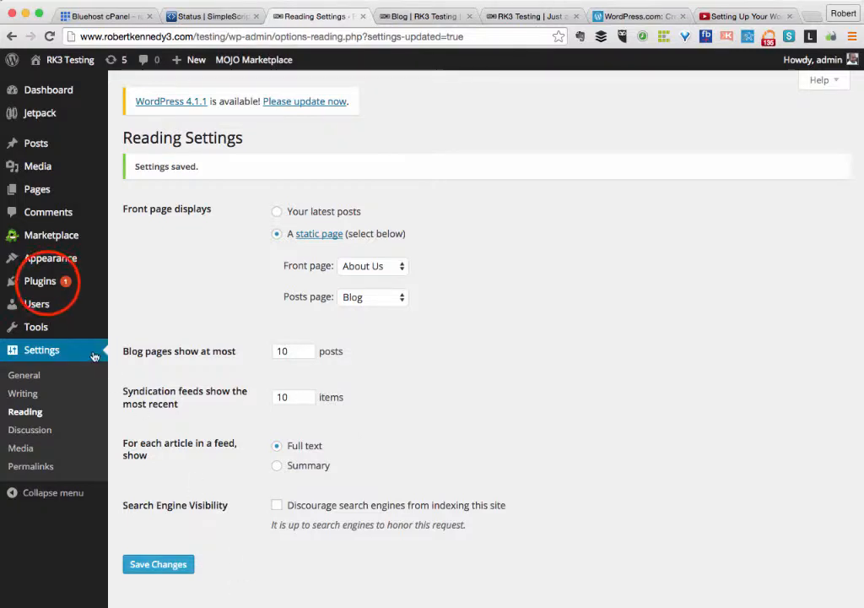
Go to Plugins and open the Add New plugins page.
{"action": "left_click", "coordinate": [44, 283]}
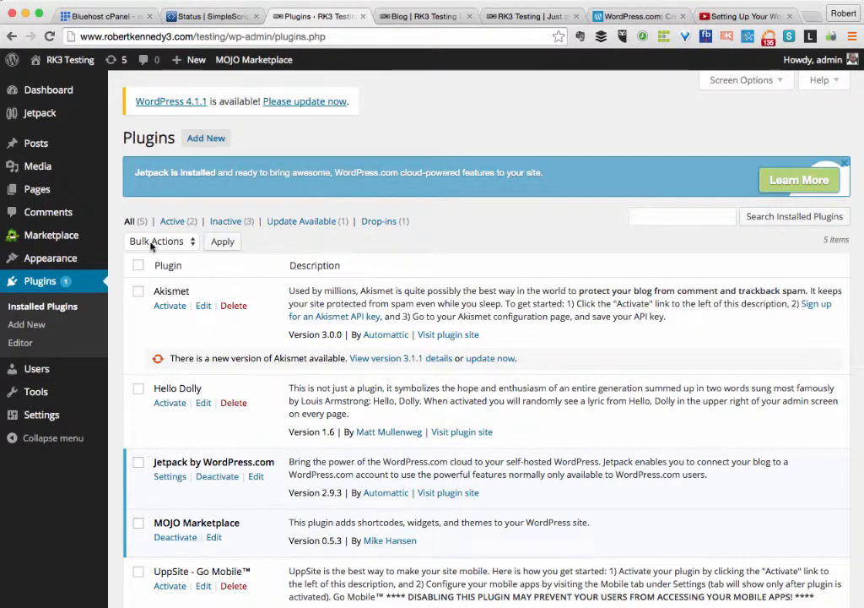
{"action": "left_click", "coordinate": [32, 326]}
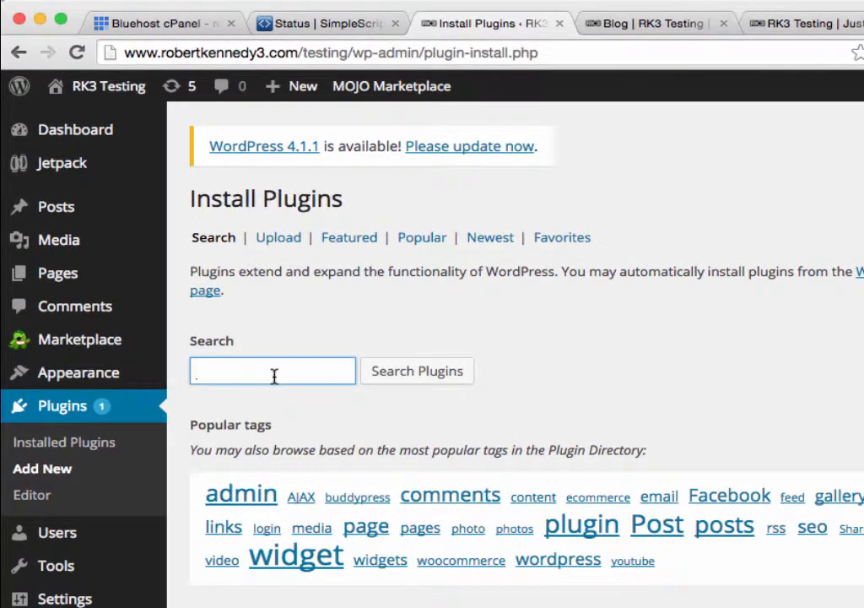
Search plugins for 'contact form' and view the Contact Form plugin's details and screenshots.
{"action": "type", "text": "contact form"}
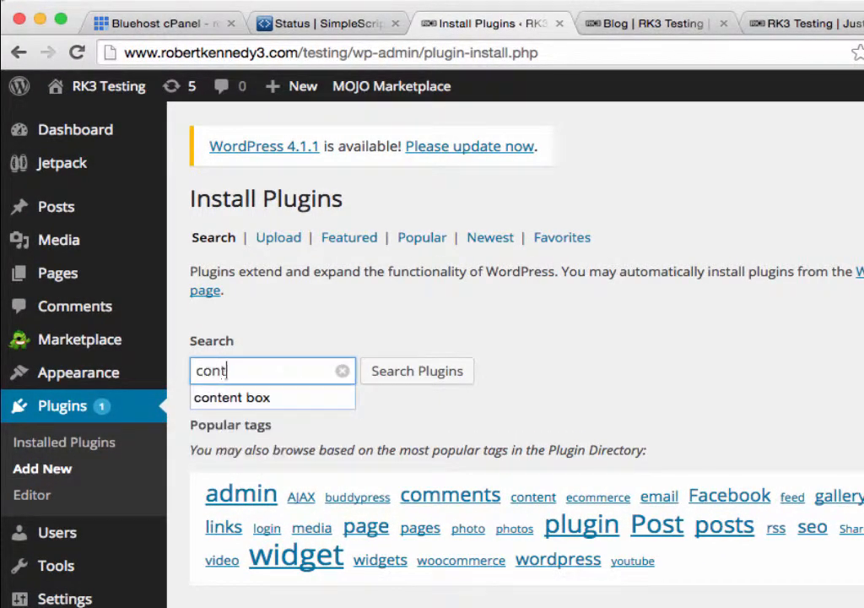
{"action": "left_click", "coordinate": [387, 376]}
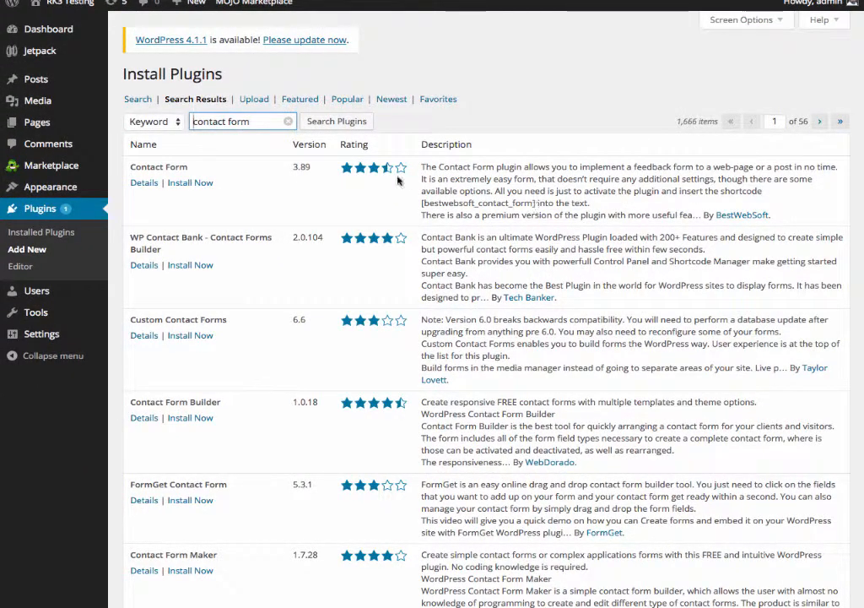
{"action": "left_click", "coordinate": [146, 185]}
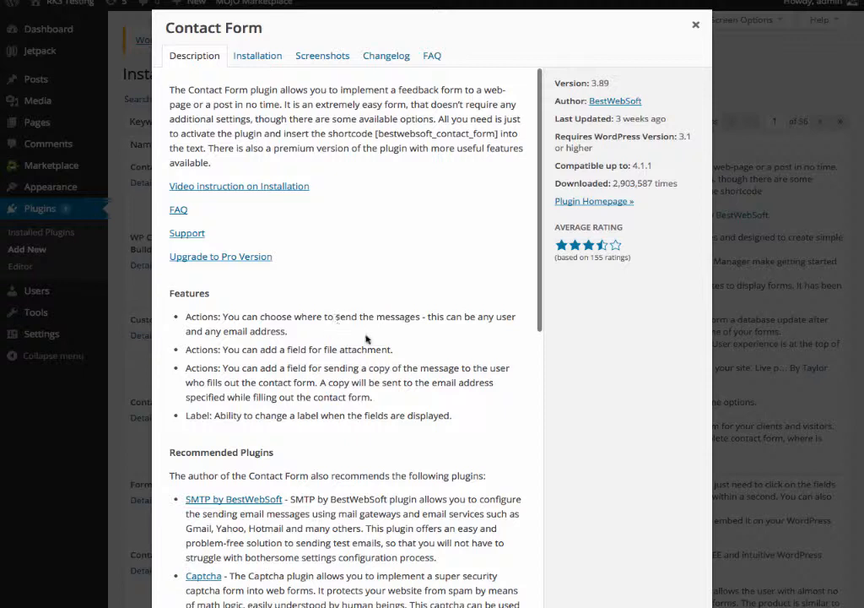
{"action": "left_click", "coordinate": [316, 59]}
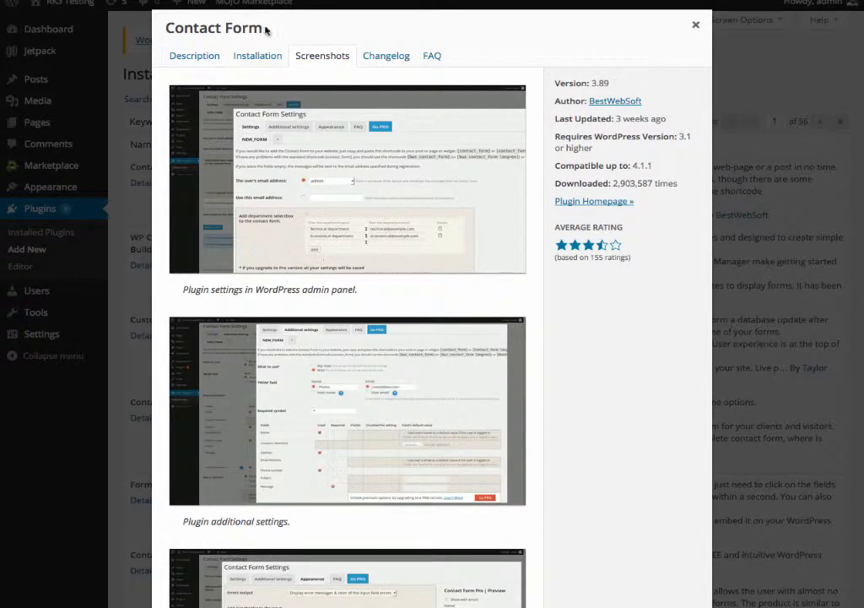
{"action": "left_click", "coordinate": [193, 56]}
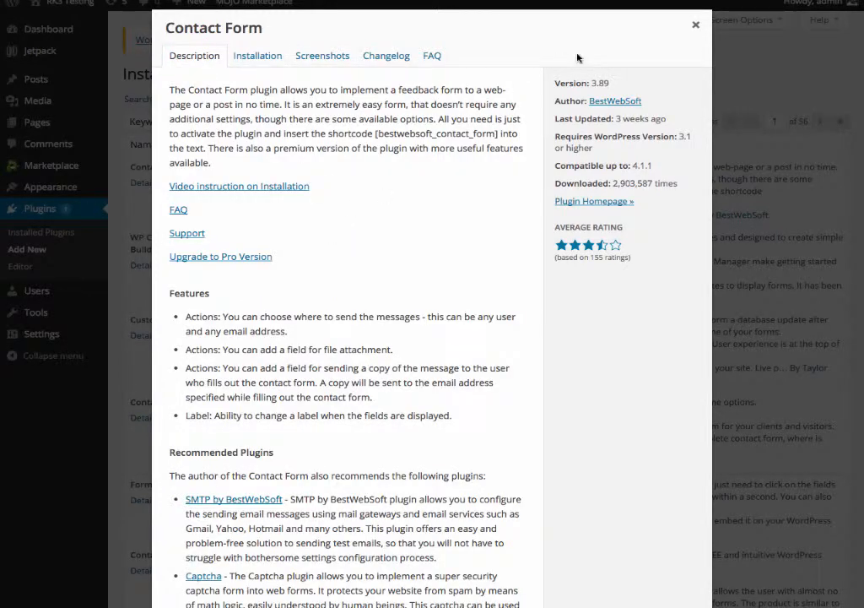
Close the plugin details and scroll through the 1,666 contact form results.
{"action": "left_click", "coordinate": [695, 25]}
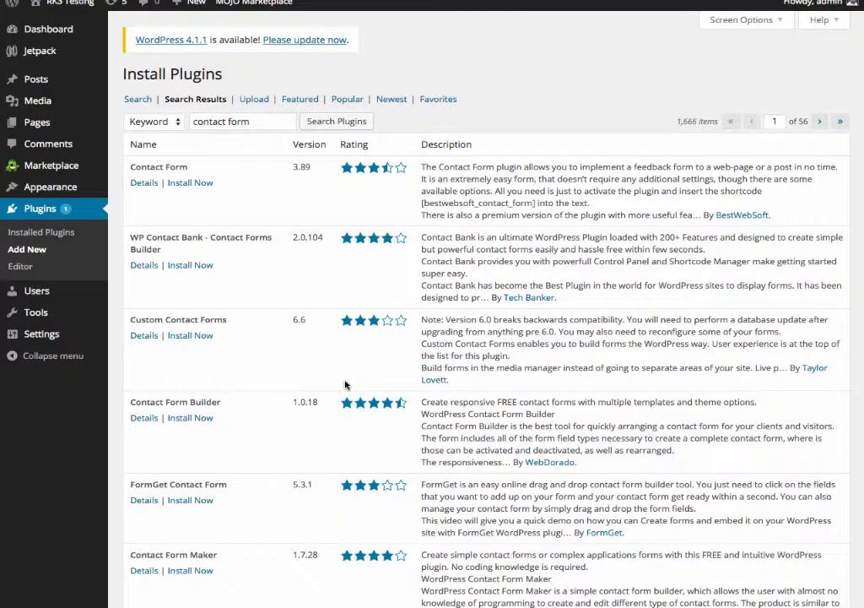
{"action": "scroll", "coordinate": [345, 385], "scroll_direction": "down", "scroll_amount": 6}
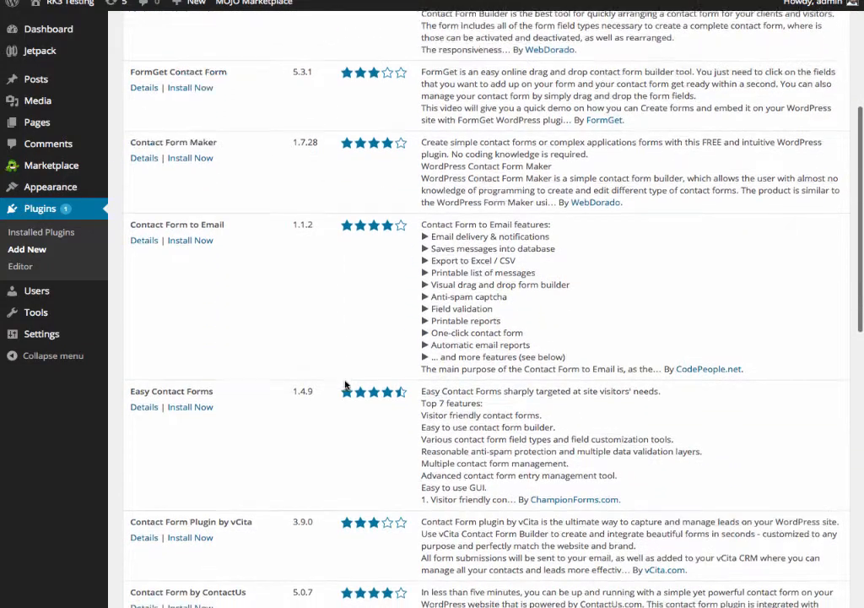
{"action": "scroll", "coordinate": [345, 385], "scroll_direction": "down", "scroll_amount": 2}
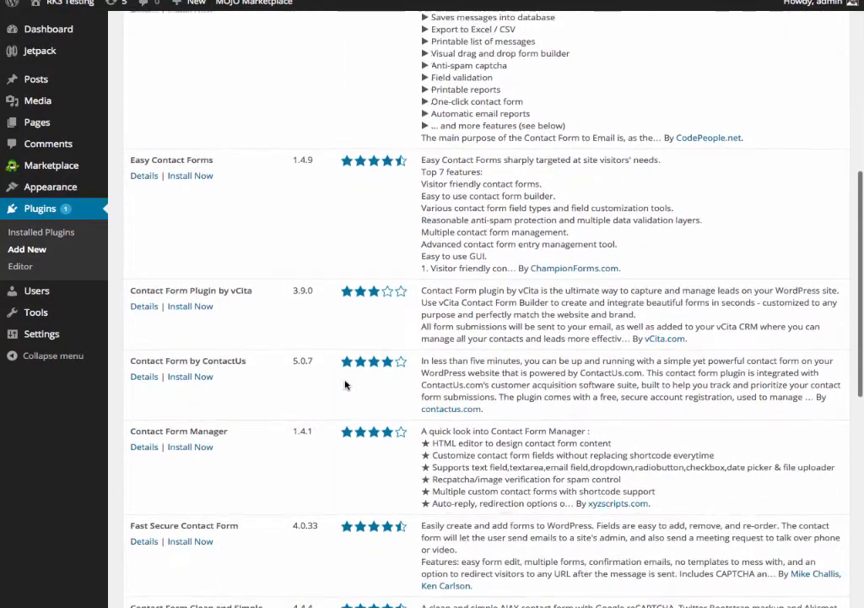
{"action": "scroll", "coordinate": [344, 385], "scroll_direction": "up", "scroll_amount": 3}
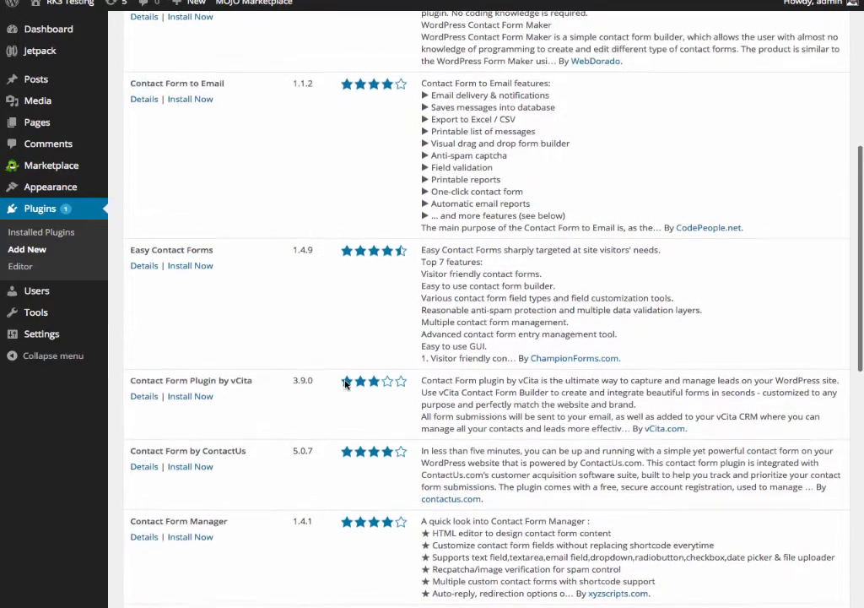
{"action": "scroll", "coordinate": [344, 385], "scroll_direction": "up", "scroll_amount": 4}
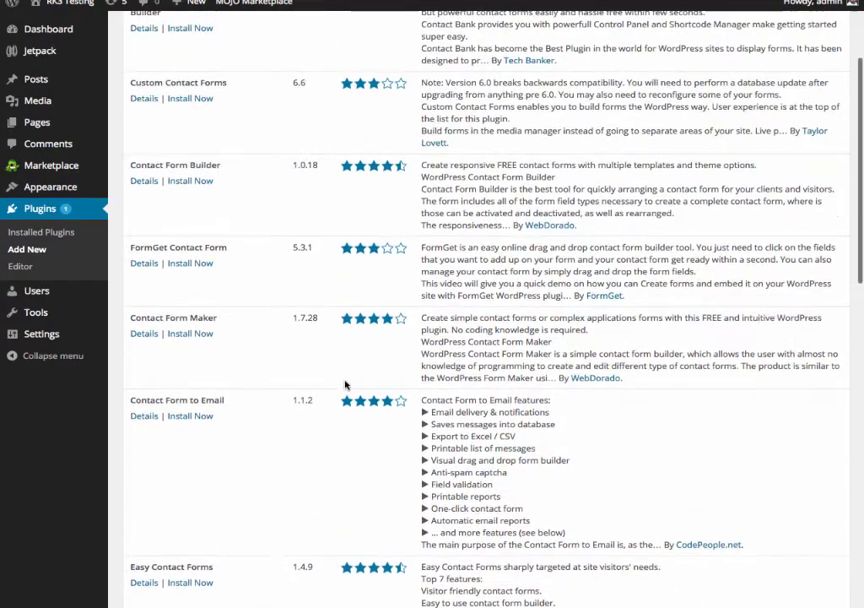
{"action": "scroll", "coordinate": [194, 507], "scroll_direction": "down", "scroll_amount": 3}
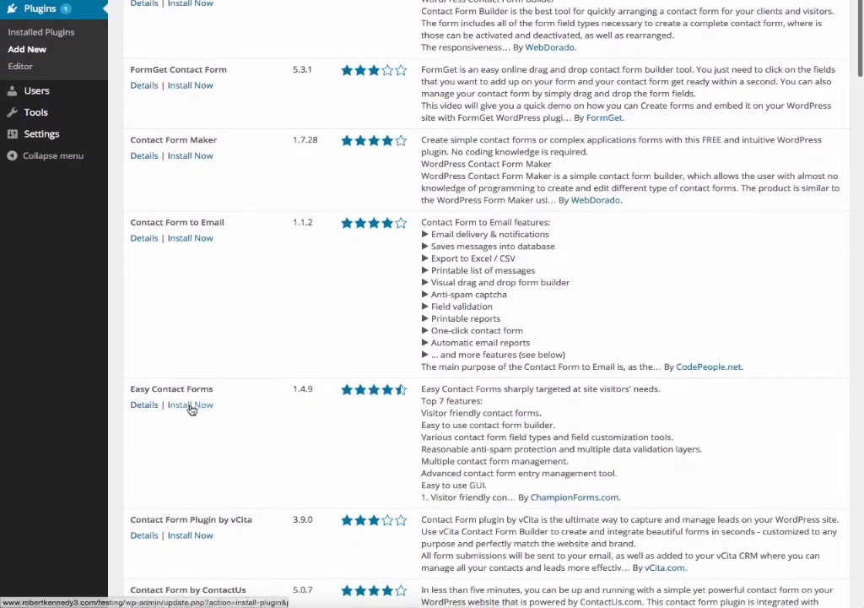
Install and activate the Easy Contact Forms 1.4.9 plugin.
{"action": "left_click", "coordinate": [189, 409]}
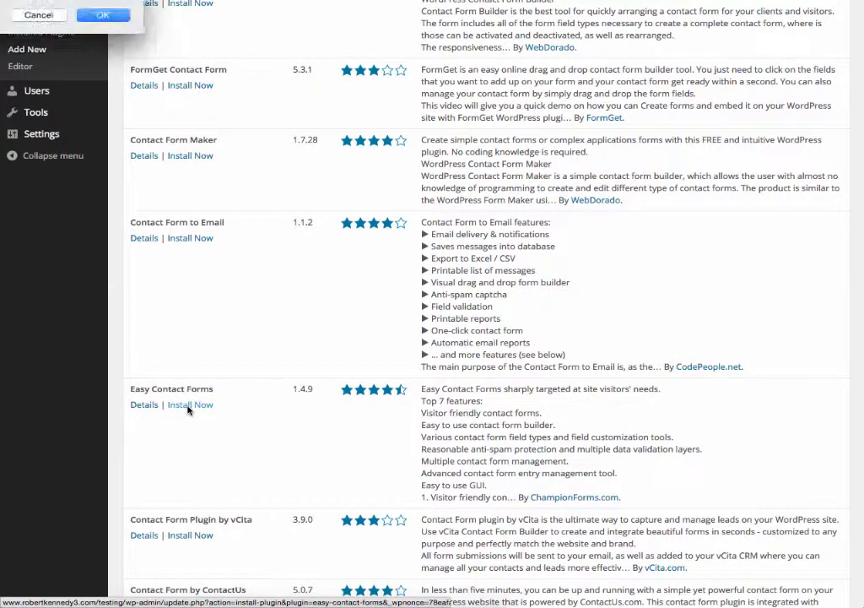
{"action": "left_click_drag", "start_coordinate": [69, 29], "coordinate": [244, 194]}
{"action": "left_click", "coordinate": [278, 256]}
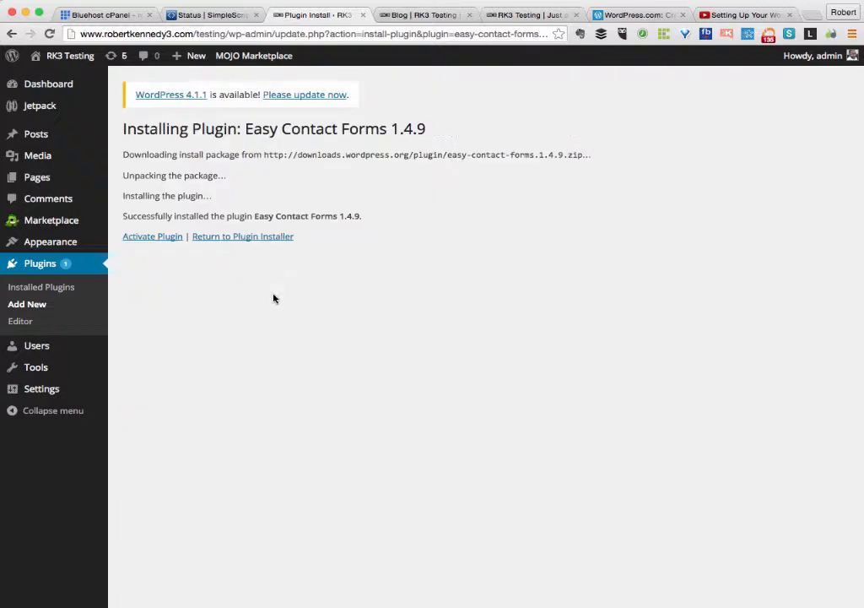
{"action": "left_click", "coordinate": [154, 240]}
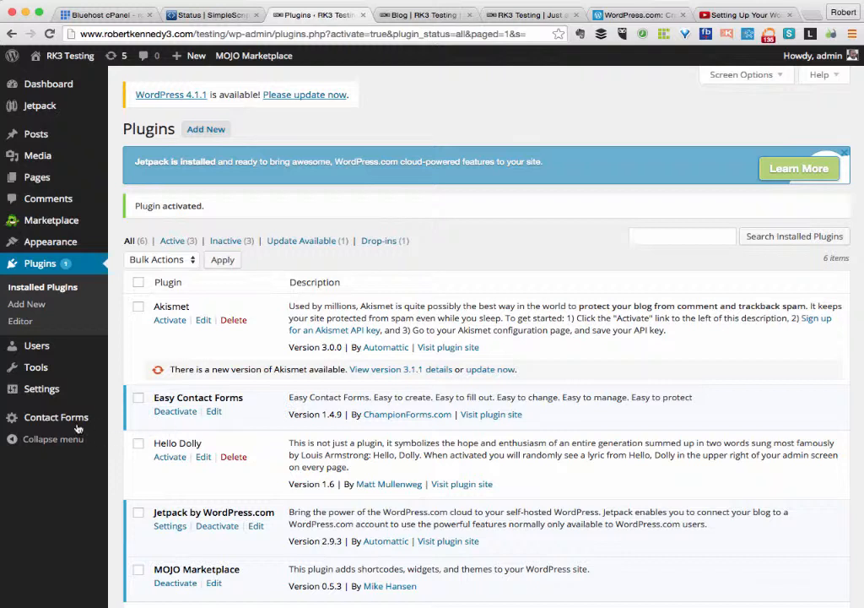
{"action": "mouse_move", "coordinate": [68, 424]}
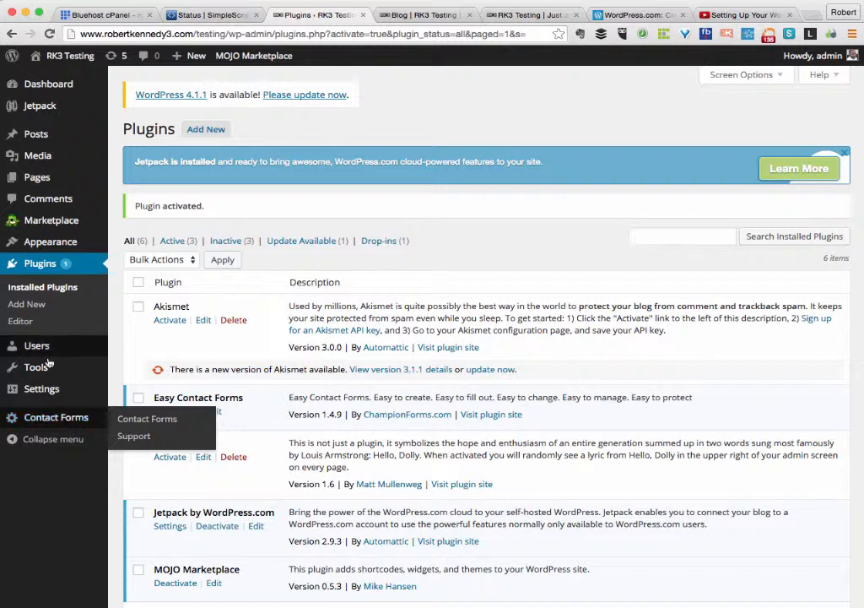
{"action": "mouse_move", "coordinate": [51, 394]}
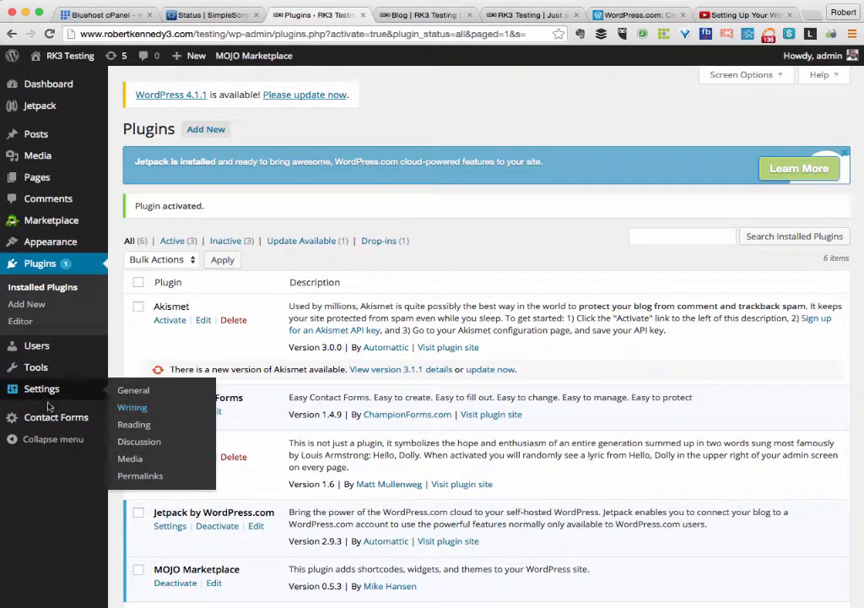
Open the Simple contact form, review its fields, and select its [easy_contact_forms fid=1] short code.
{"action": "left_click", "coordinate": [141, 422]}
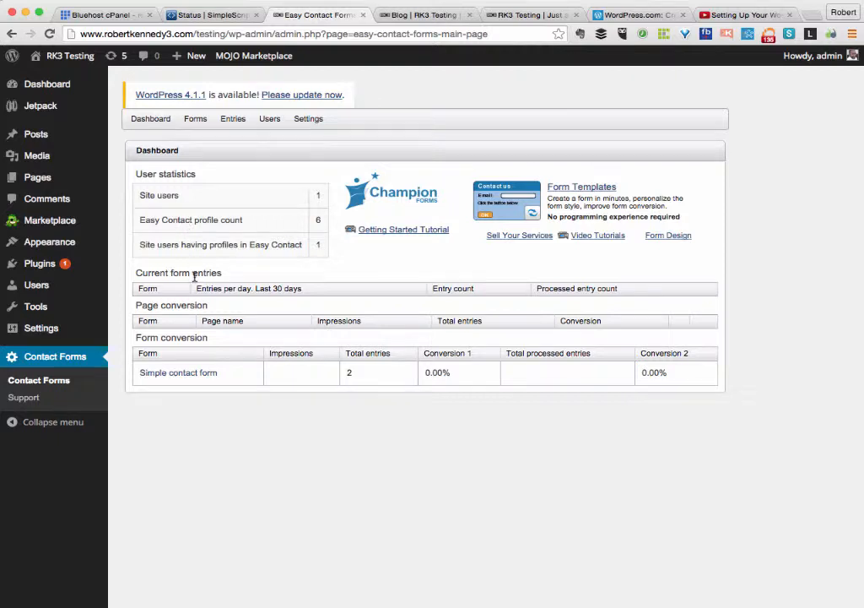
{"action": "left_click", "coordinate": [184, 376]}
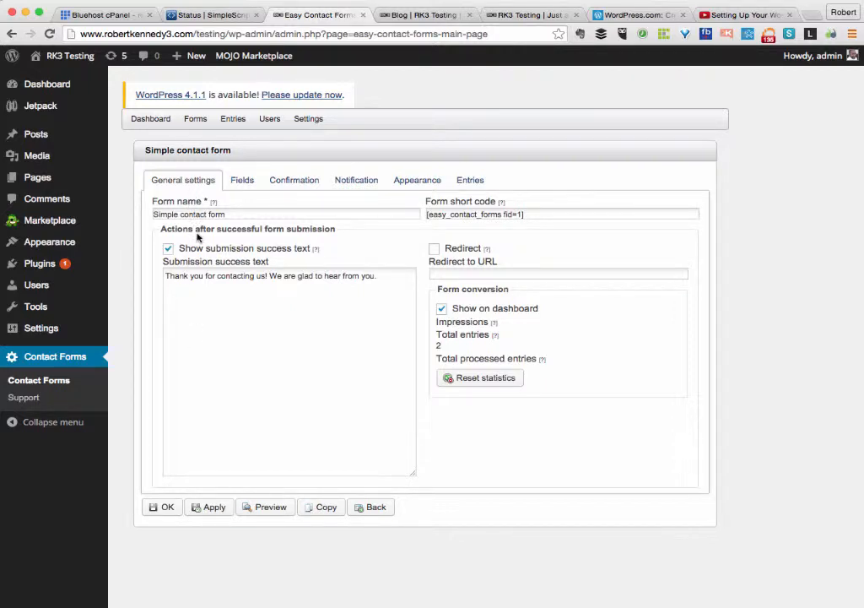
{"action": "left_click", "coordinate": [244, 181]}
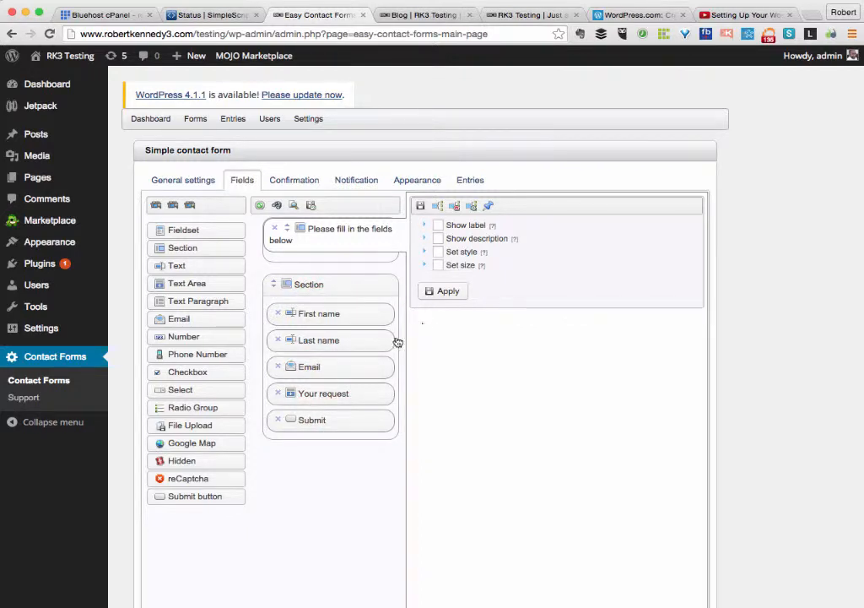
{"action": "left_click", "coordinate": [182, 183]}
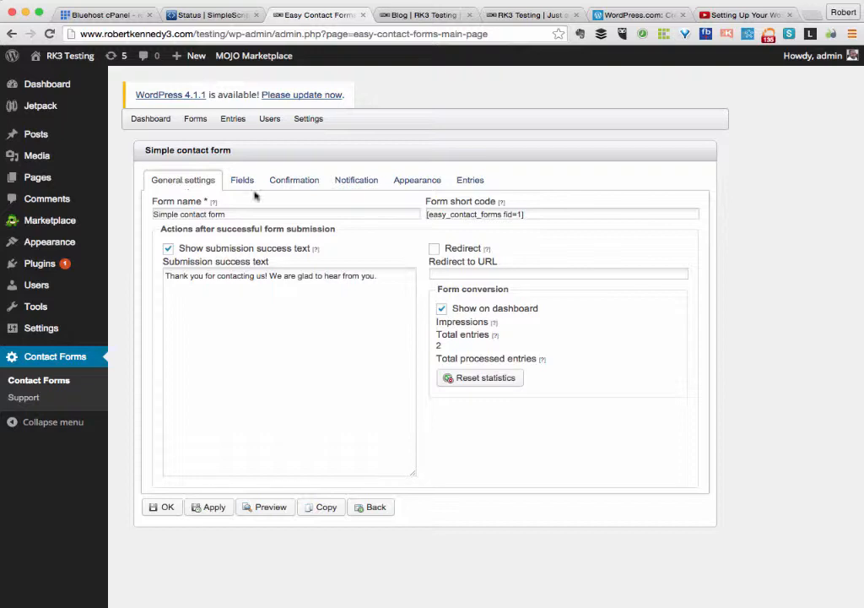
{"action": "left_click", "coordinate": [465, 217]}
{"action": "double_click", "coordinate": [518, 215]}
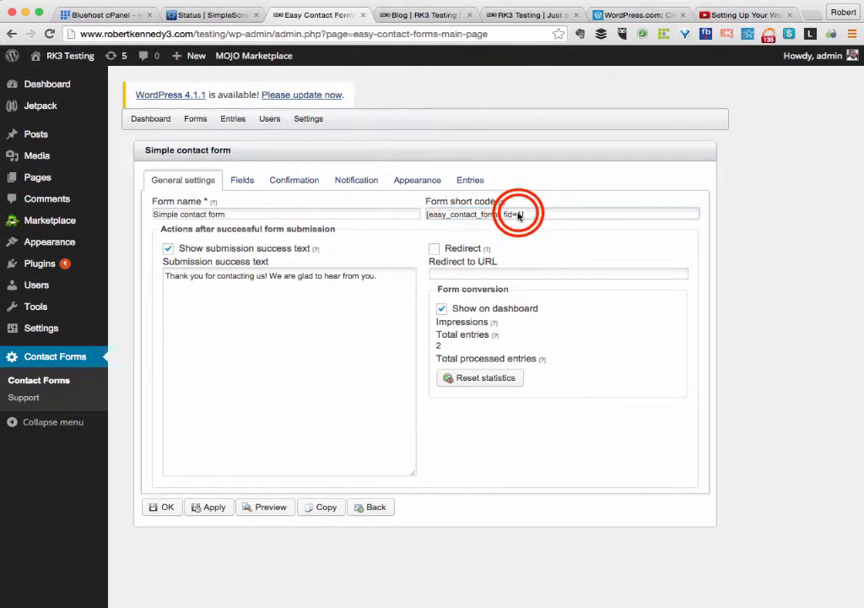
{"action": "left_click_drag", "start_coordinate": [530, 215], "coordinate": [425, 215]}
{"action": "key", "text": "super+c"}
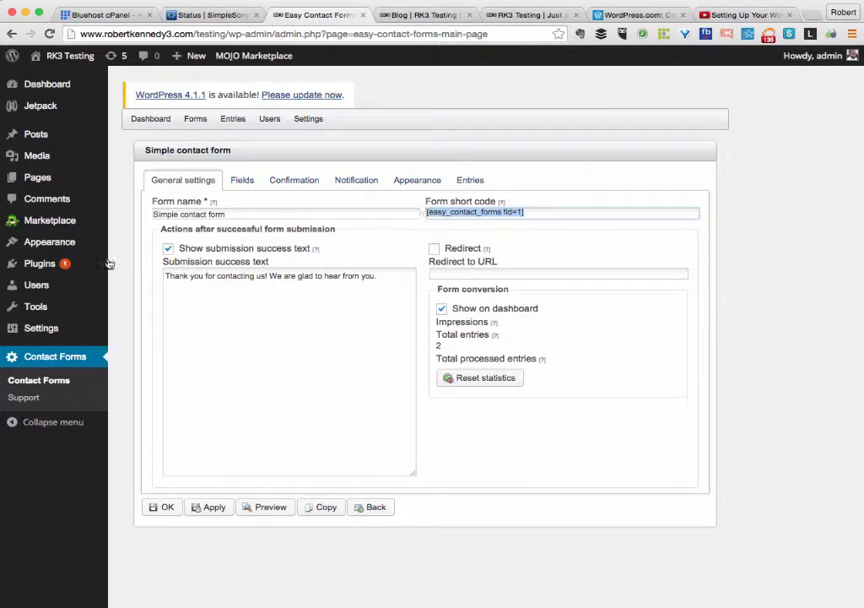
Paste the [easy_contact_forms fid=1] shortcode into the Contact page body and update the page.
{"action": "mouse_move", "coordinate": [56, 177]}
{"action": "left_click", "coordinate": [129, 182]}
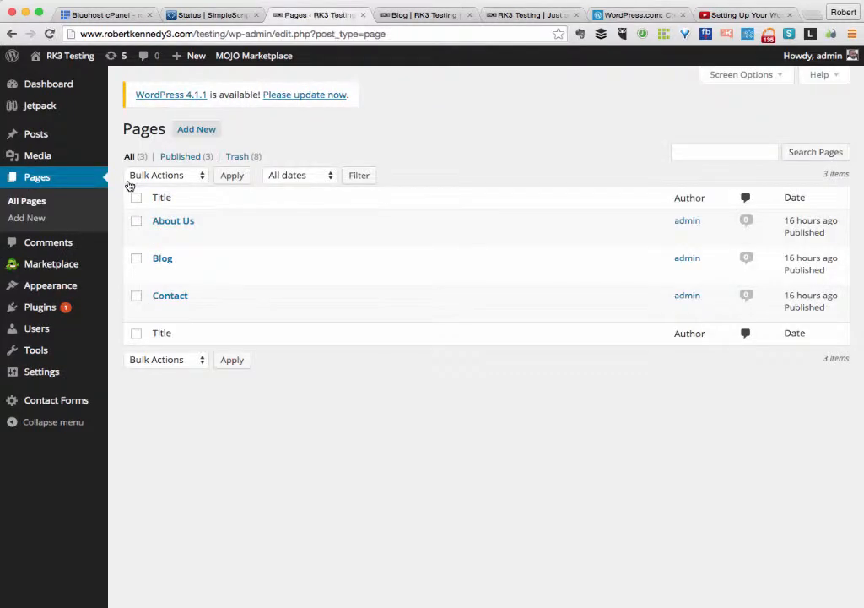
{"action": "left_click", "coordinate": [159, 310]}
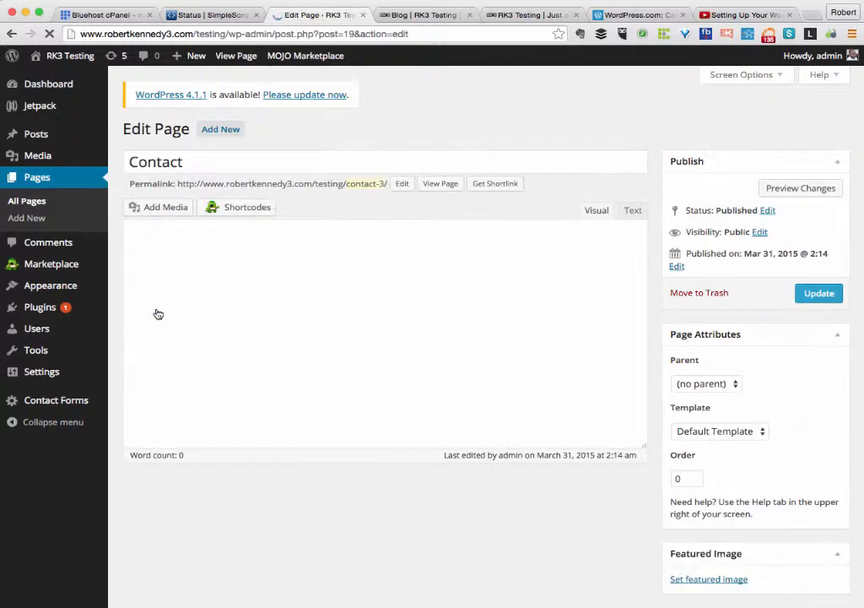
{"action": "left_click", "coordinate": [155, 287]}
{"action": "left_click", "coordinate": [155, 289]}
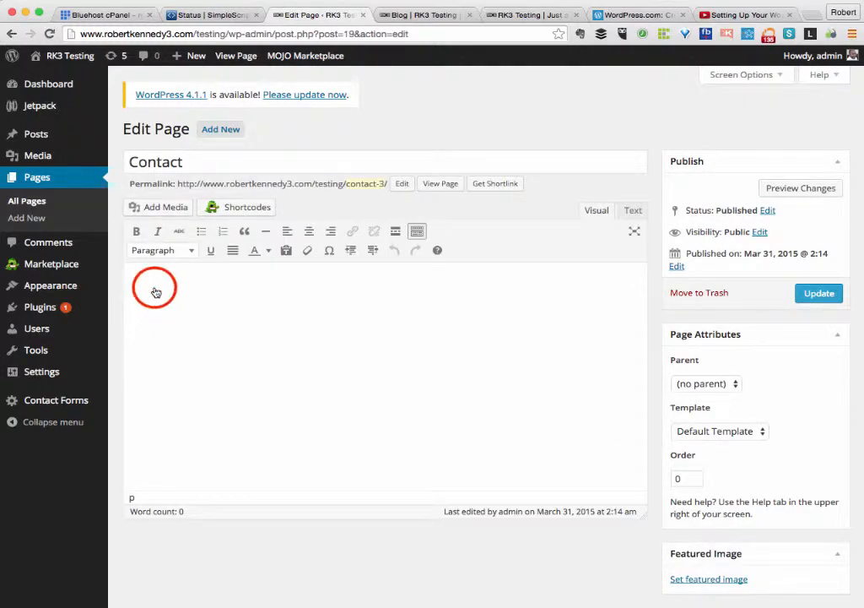
{"action": "key", "text": "super+v"}
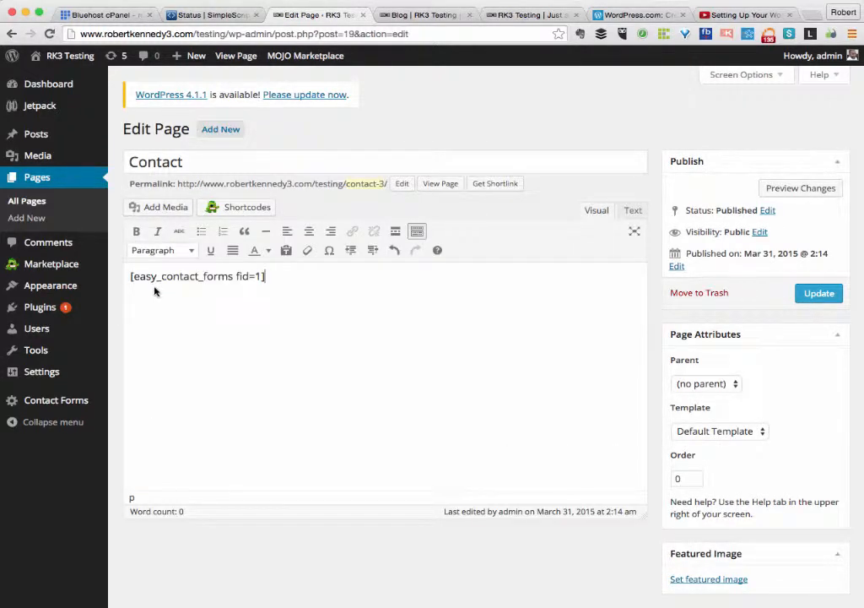
{"action": "left_click", "coordinate": [818, 293]}
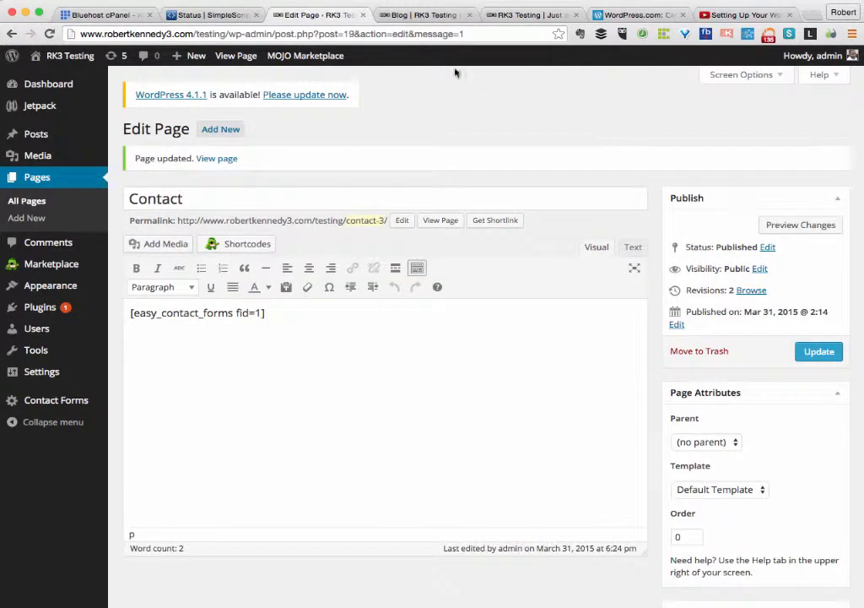
On the live site's Contact page, click through First name, Last name, Email and request fields to test validation.
{"action": "left_click", "coordinate": [421, 17]}
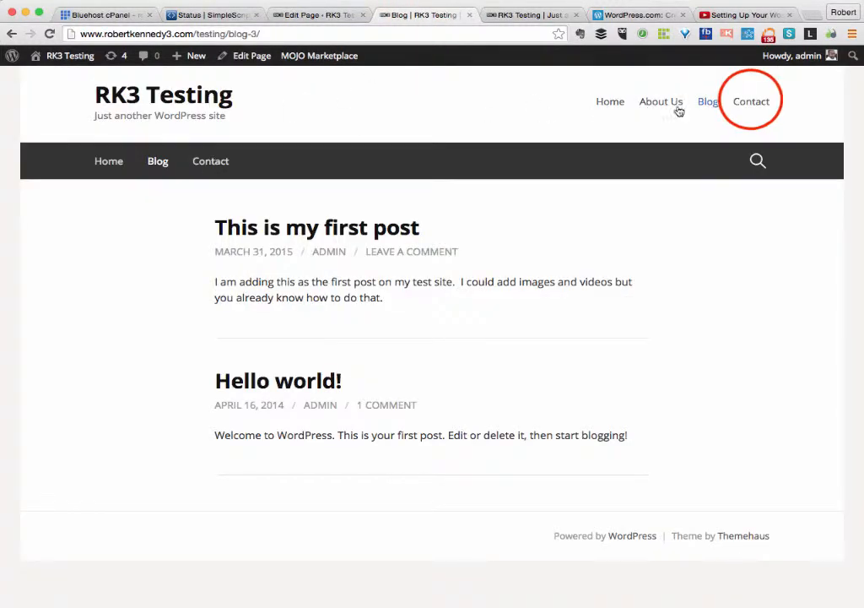
{"action": "left_click", "coordinate": [752, 102]}
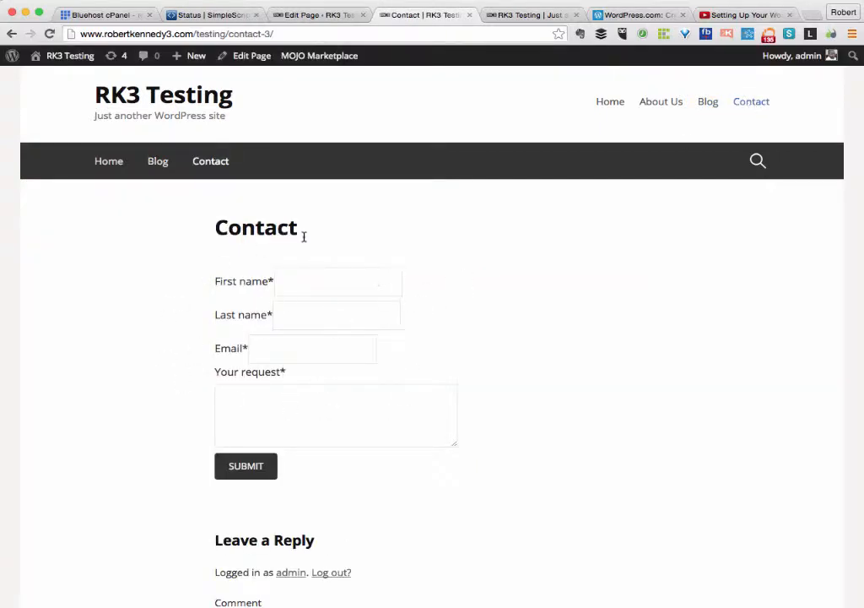
{"action": "left_click", "coordinate": [309, 287]}
{"action": "left_click", "coordinate": [299, 311]}
{"action": "left_click", "coordinate": [264, 346]}
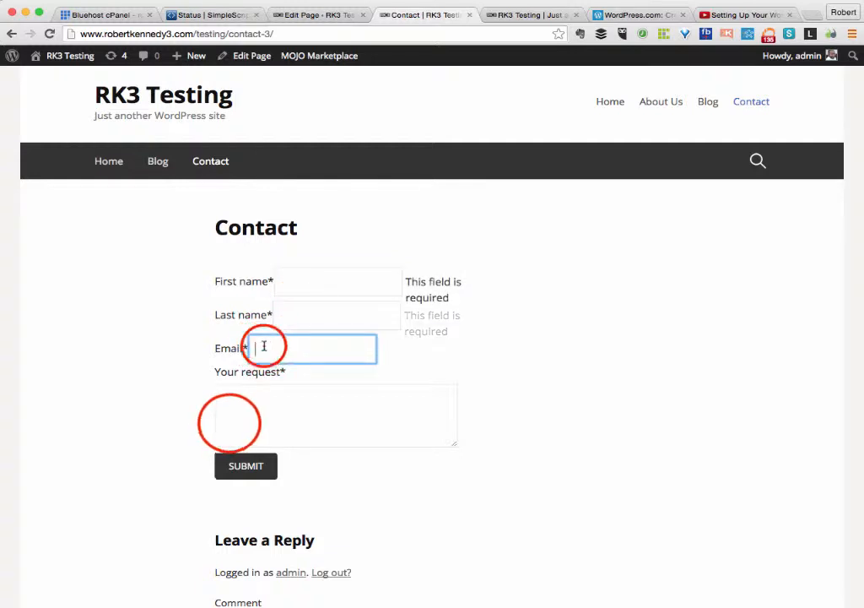
{"action": "left_click", "coordinate": [229, 423]}
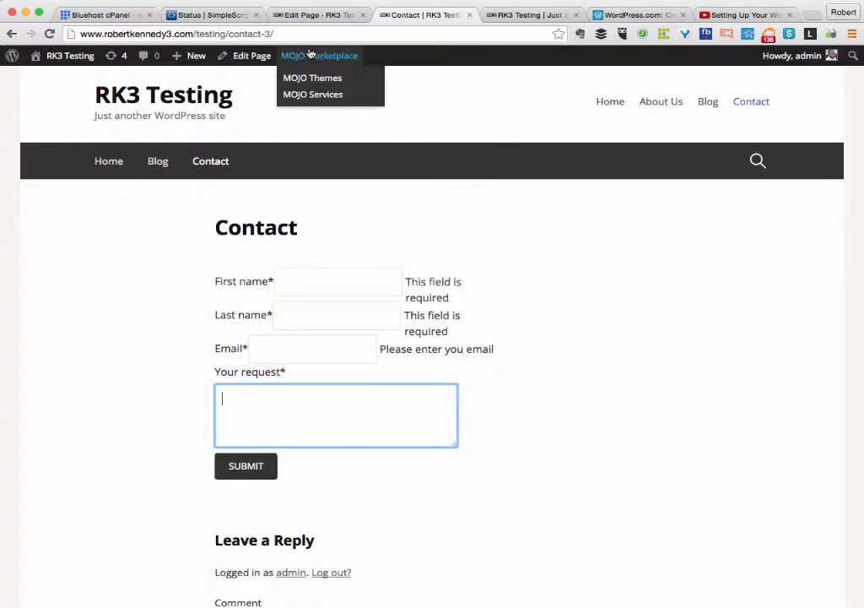
{"action": "left_click", "coordinate": [288, 15]}
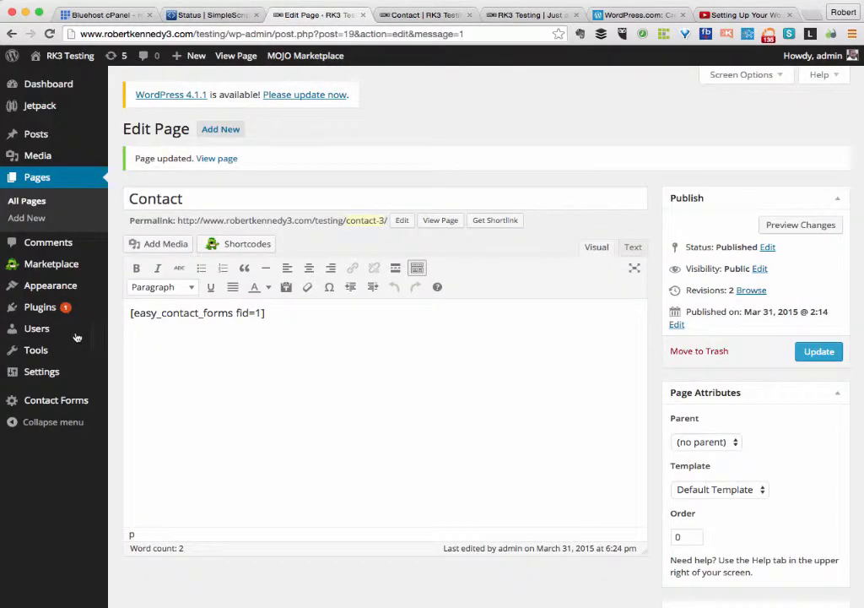
Search the Add New plugins directory for Click To Tweet.
{"action": "left_click", "coordinate": [123, 325]}
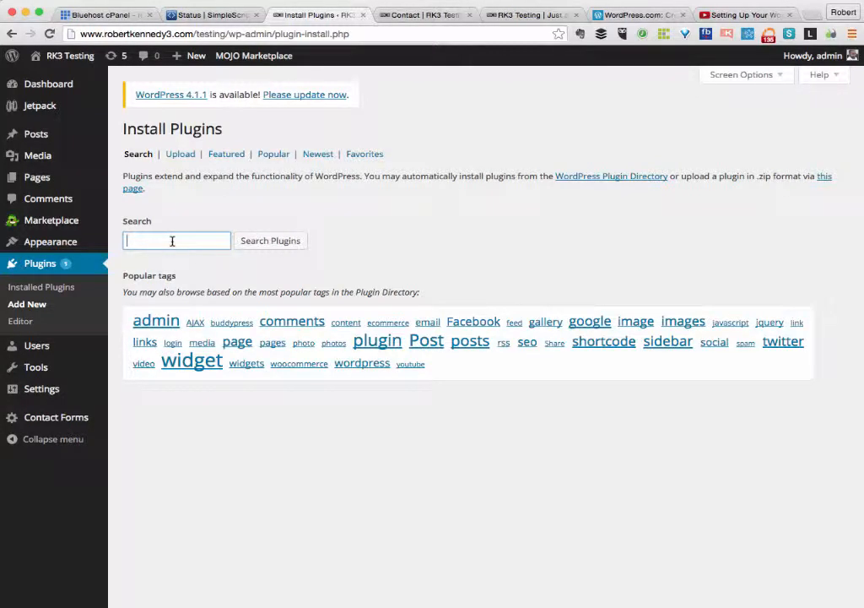
{"action": "type", "text": "Click TO Tweet"}
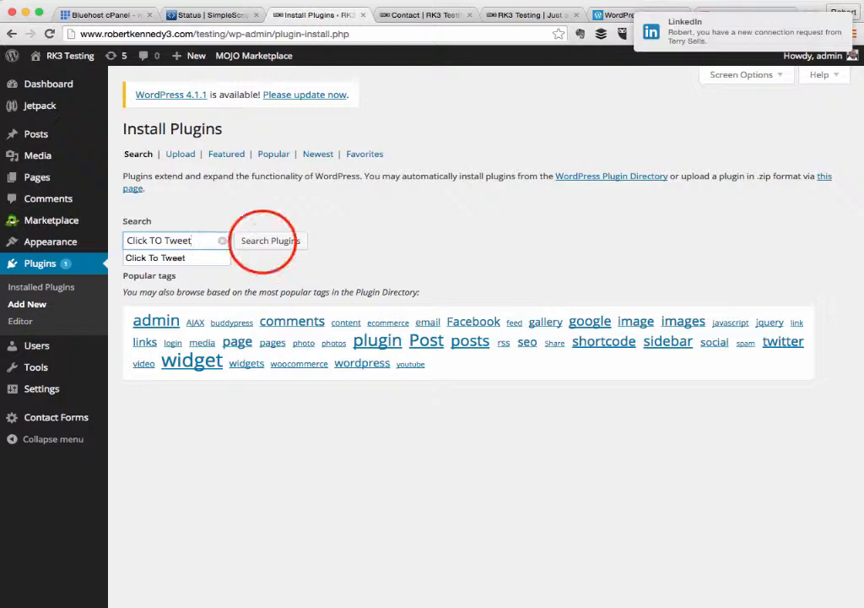
{"action": "left_click", "coordinate": [262, 243]}
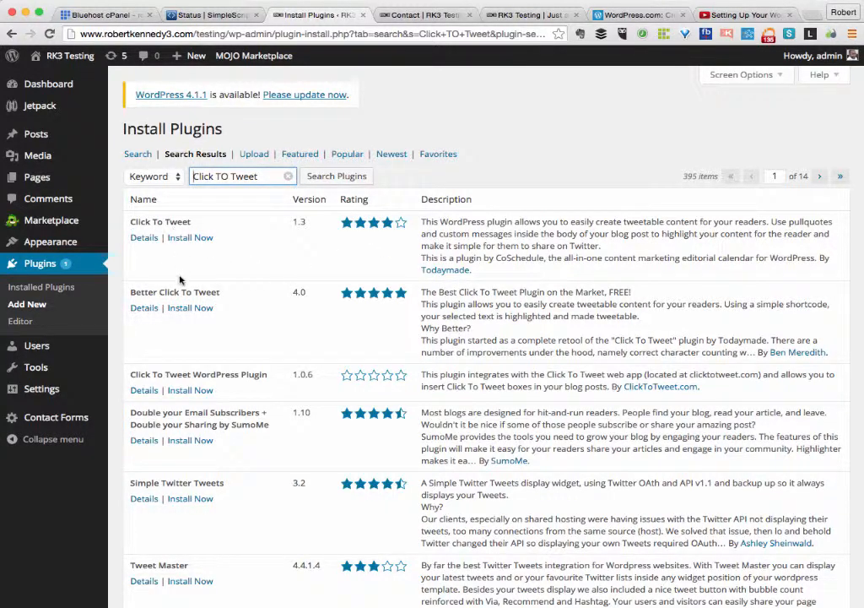
Install and activate Better Click To Tweet 4.0, then open its settings page.
{"action": "left_click", "coordinate": [189, 311]}
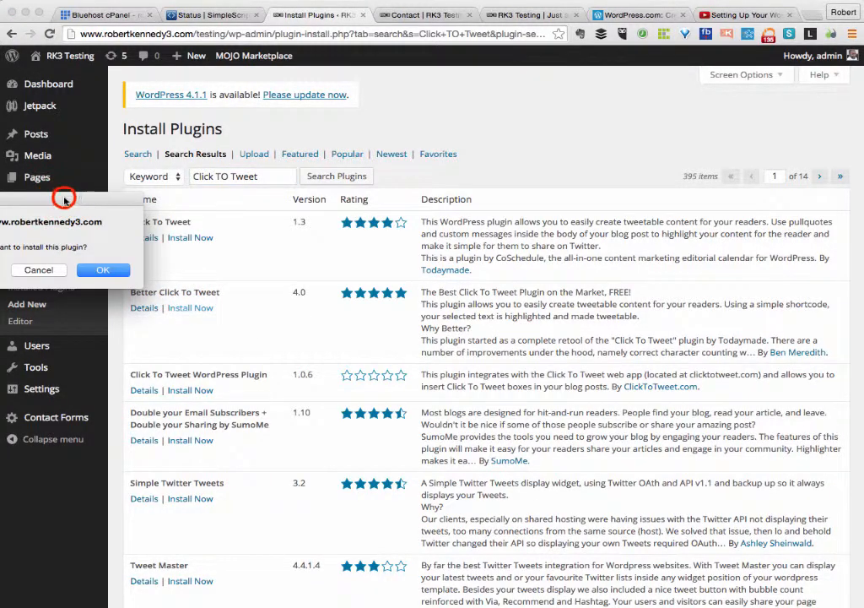
{"action": "left_click", "coordinate": [301, 270]}
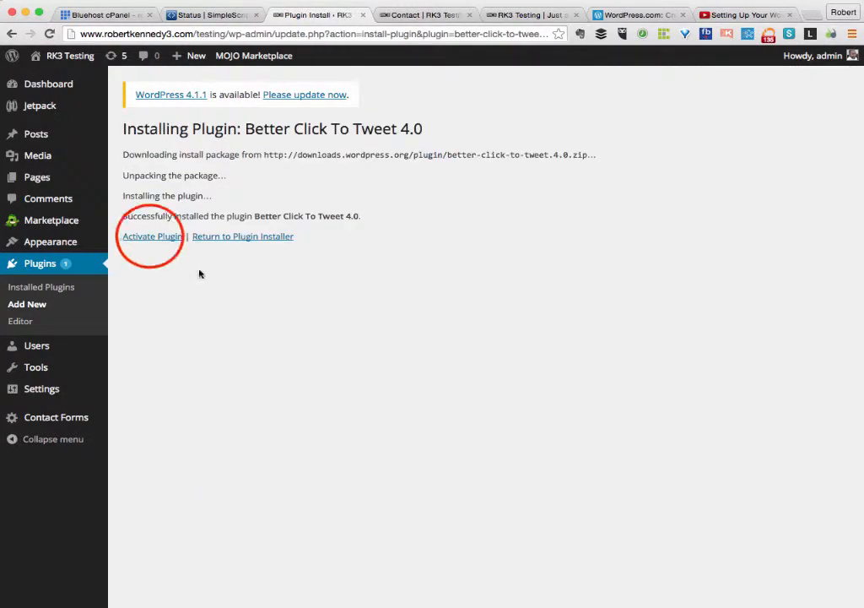
{"action": "left_click", "coordinate": [151, 240]}
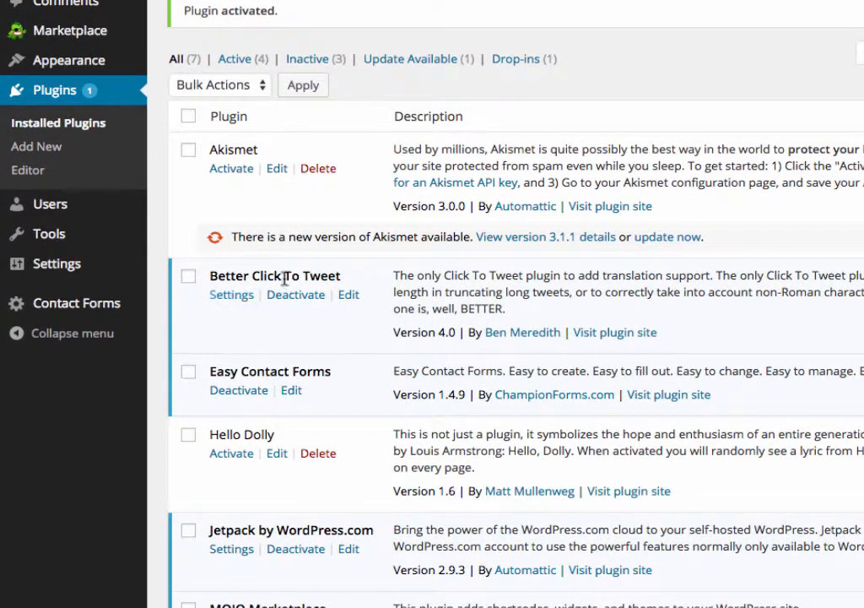
{"action": "left_click", "coordinate": [226, 327]}
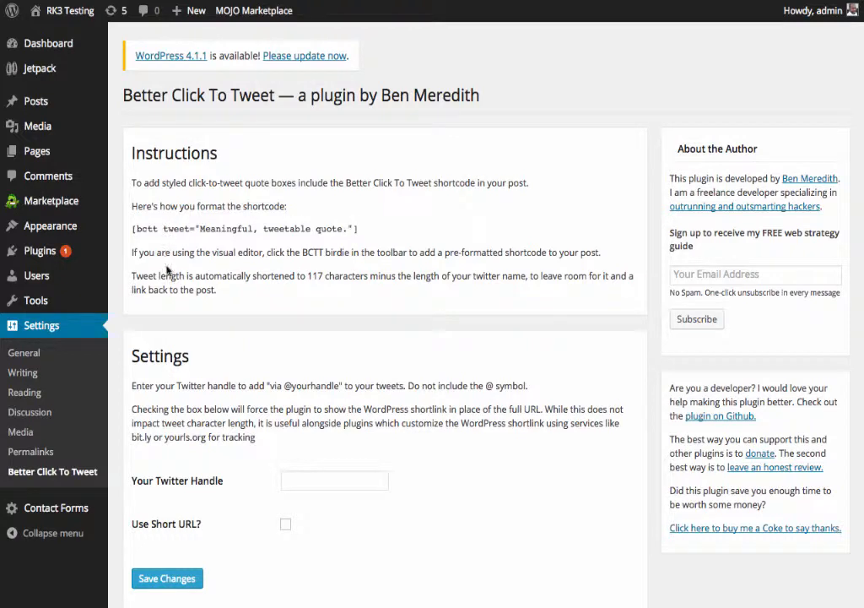
Save Better Click To Tweet settings with the account's Twitter handle and Use Short URL enabled.
{"action": "left_click", "coordinate": [292, 480]}
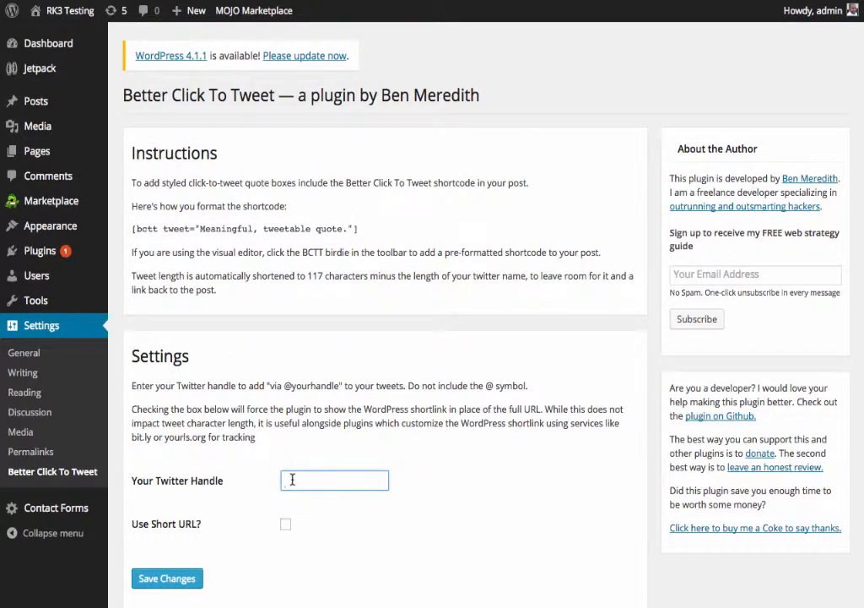
{"action": "type", "text": "@robertkennedy3"}
{"action": "left_click", "coordinate": [290, 481]}
{"action": "left_click_drag", "start_coordinate": [292, 481], "coordinate": [234, 488]}
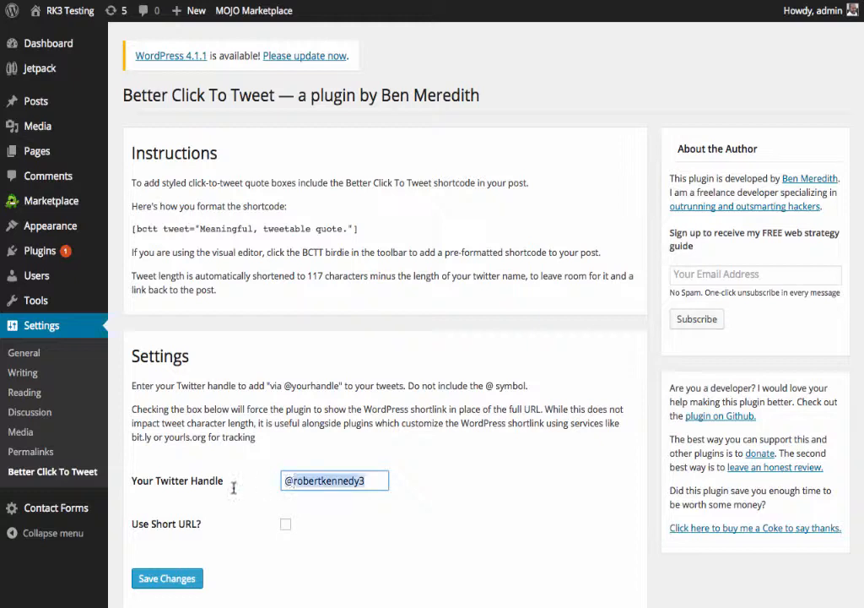
{"action": "key", "text": "BackSpace"}
{"action": "key", "text": "BackSpace"}
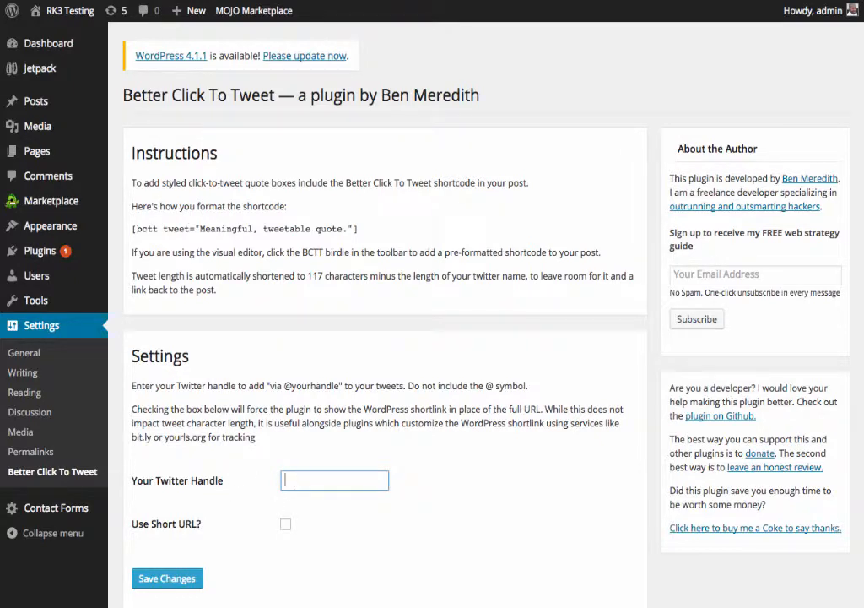
{"action": "type", "text": "robertkennedy3"}
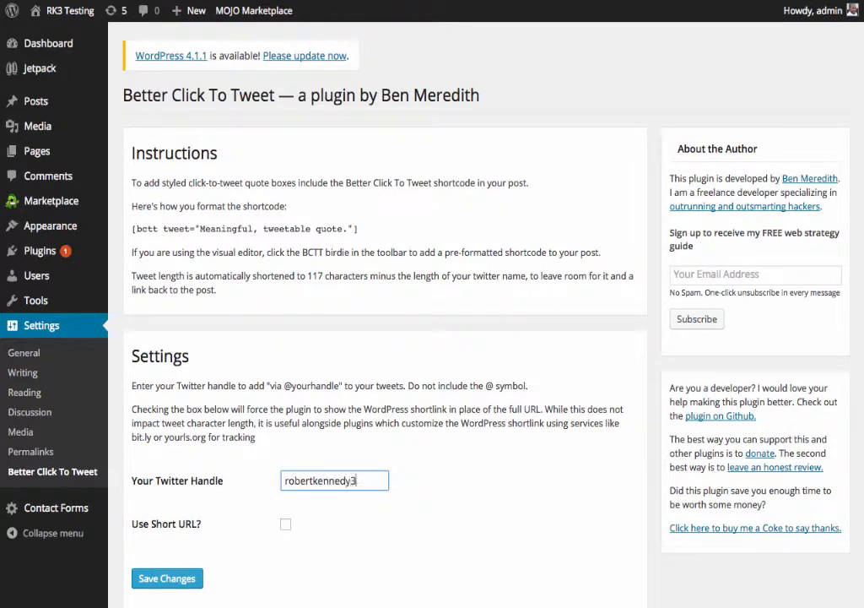
{"action": "left_click", "coordinate": [286, 524]}
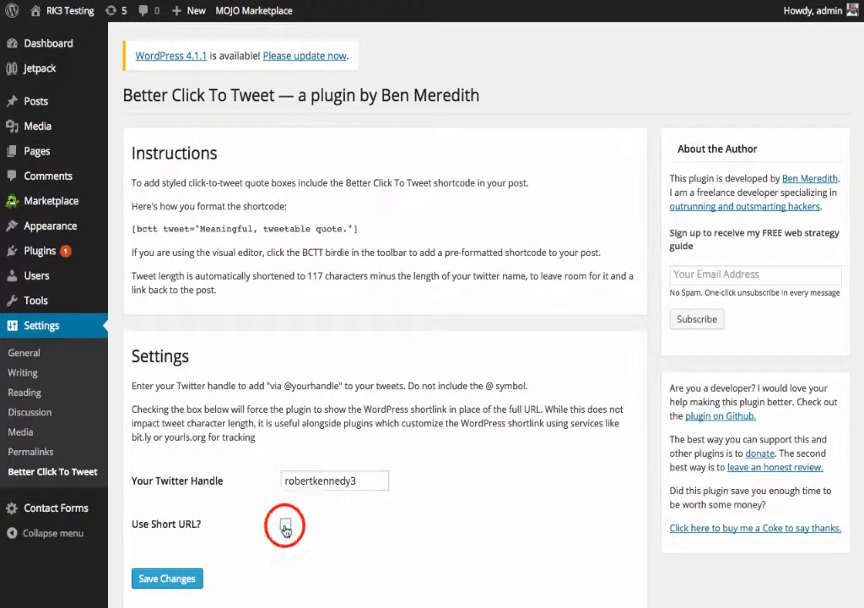
{"action": "left_click", "coordinate": [169, 579]}
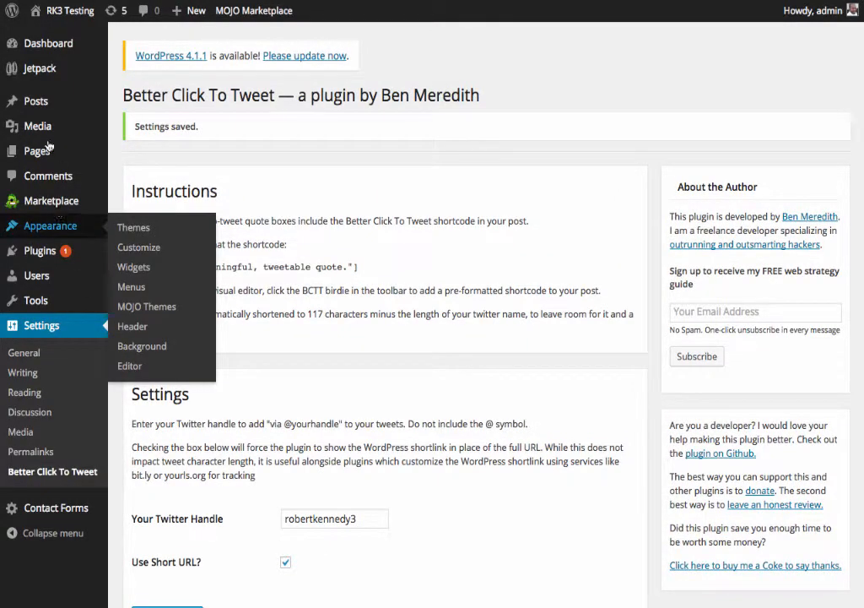
{"action": "left_click", "coordinate": [116, 107]}
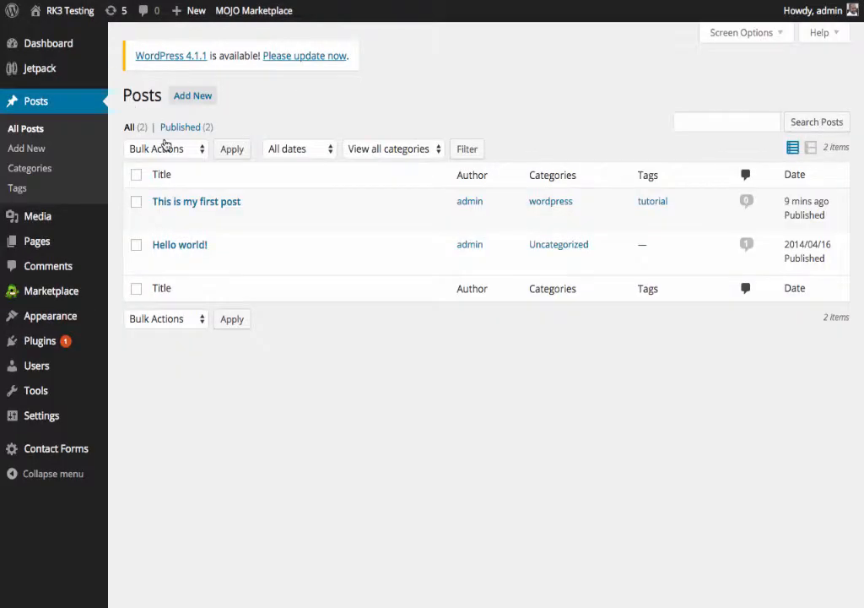
Start a new post titled 'This is my second post' with a sentence explaining it demonstrates the click to tweet plugin.
{"action": "mouse_move", "coordinate": [191, 225]}
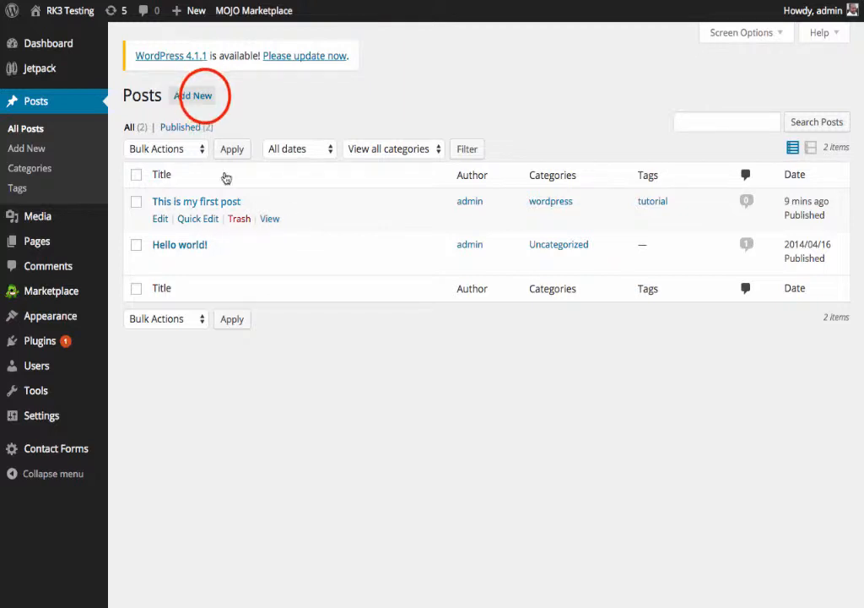
{"action": "left_click", "coordinate": [203, 98]}
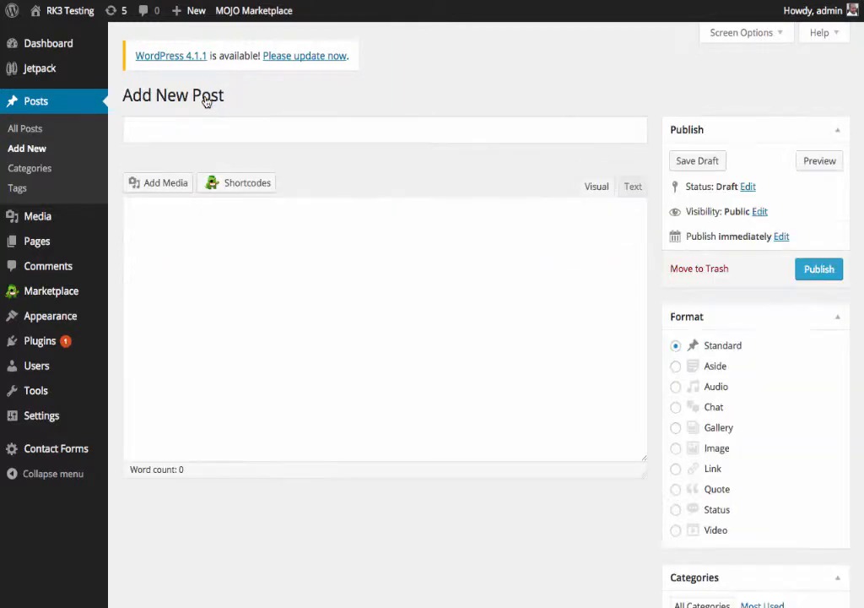
{"action": "type", "text": "This "}
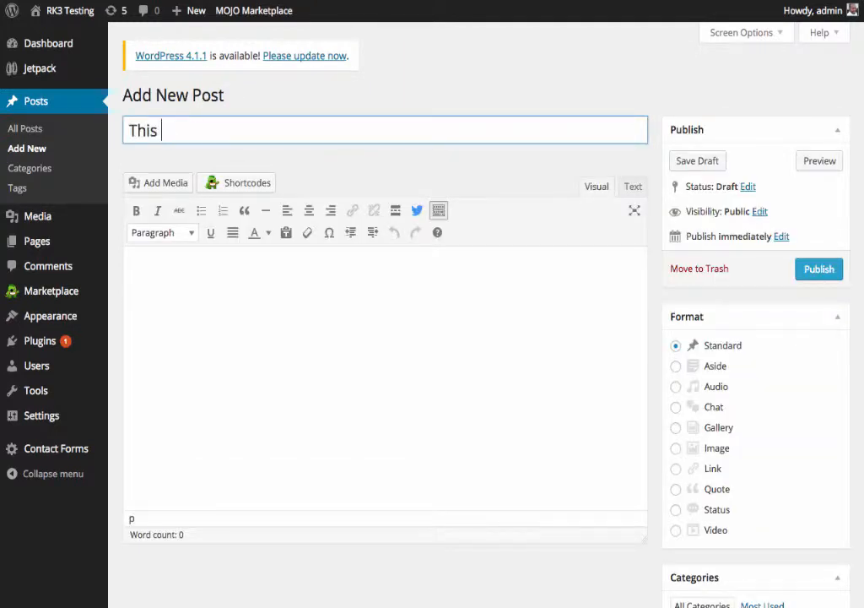
{"action": "type", "text": "is my second post."}
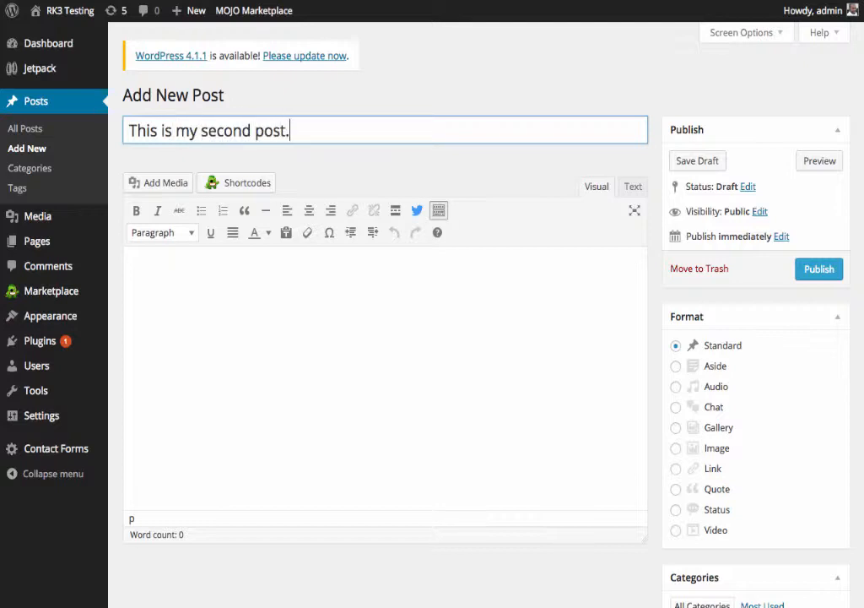
{"action": "left_click", "coordinate": [153, 299]}
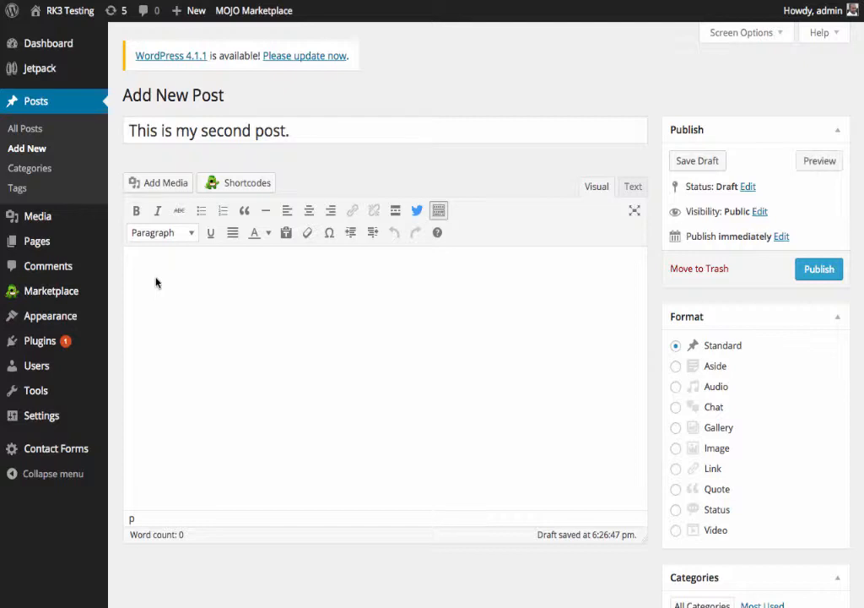
{"action": "type", "text": "This i"}
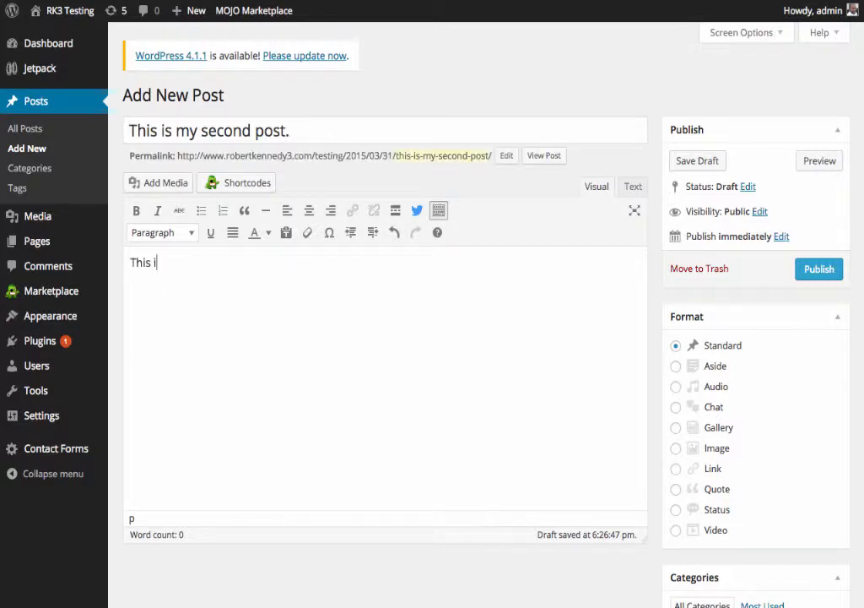
{"action": "type", "text": "s the 2nd post and the"}
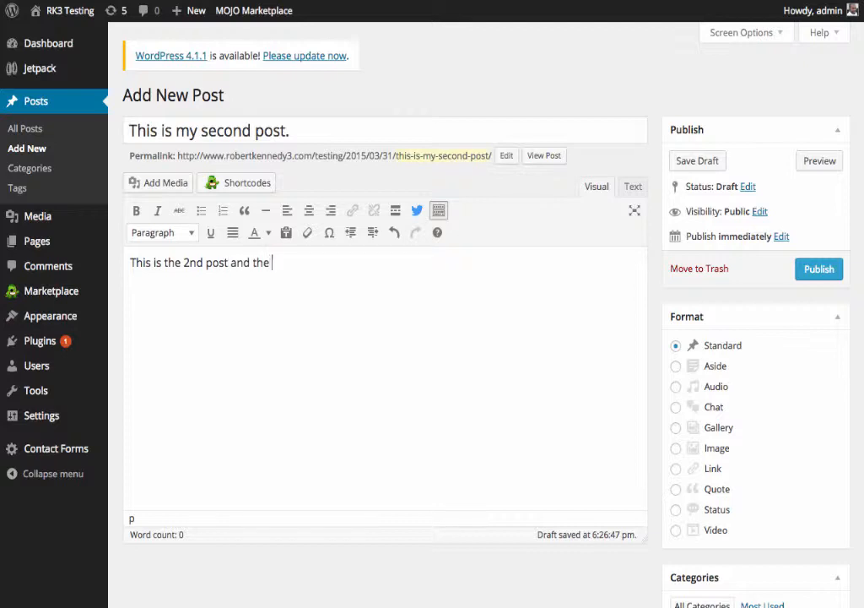
{"action": "type", "text": " purpose is to s"}
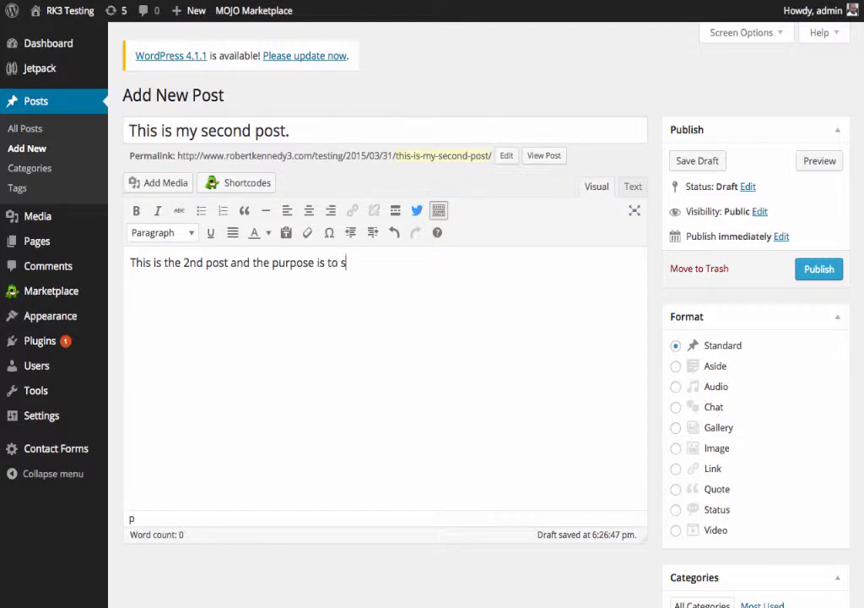
{"action": "type", "text": "how how the cl"}
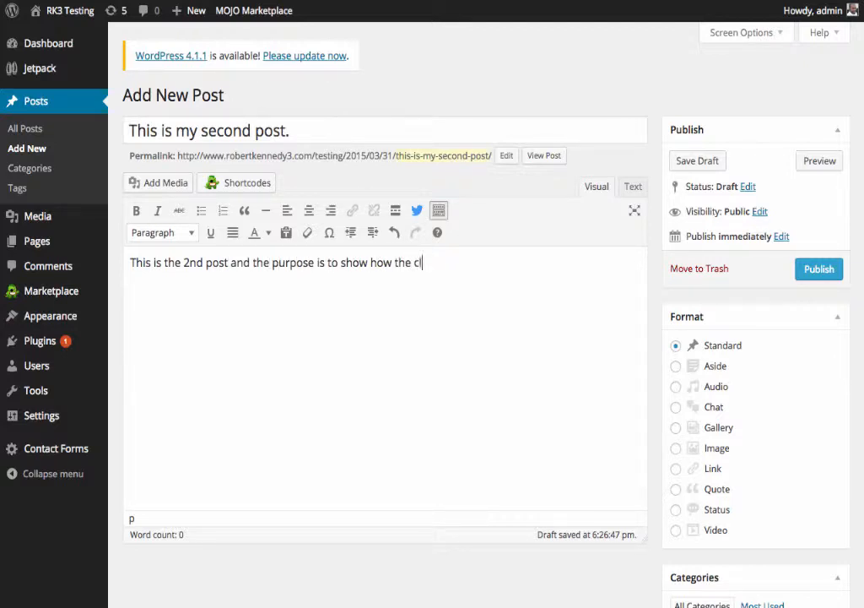
{"action": "type", "text": "ick to tweet p"}
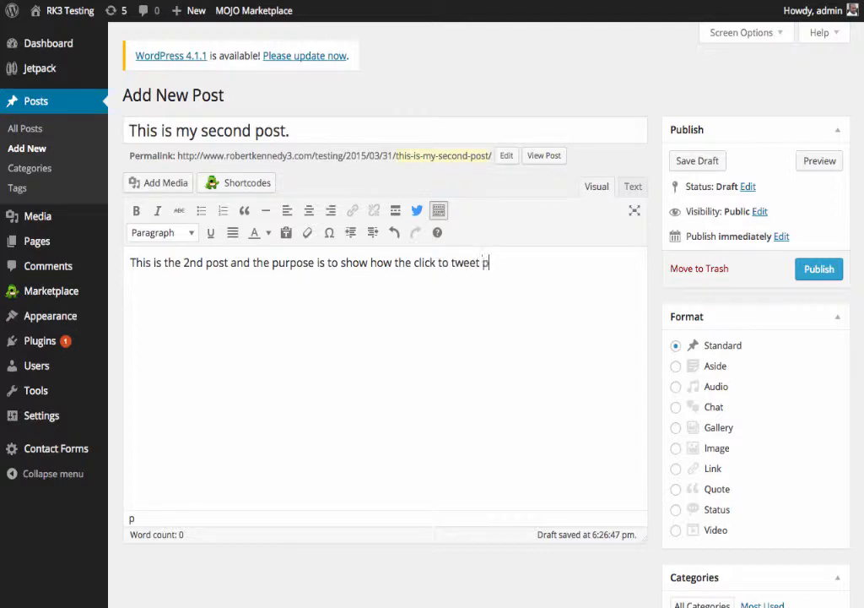
{"action": "type", "text": "lugin works."}
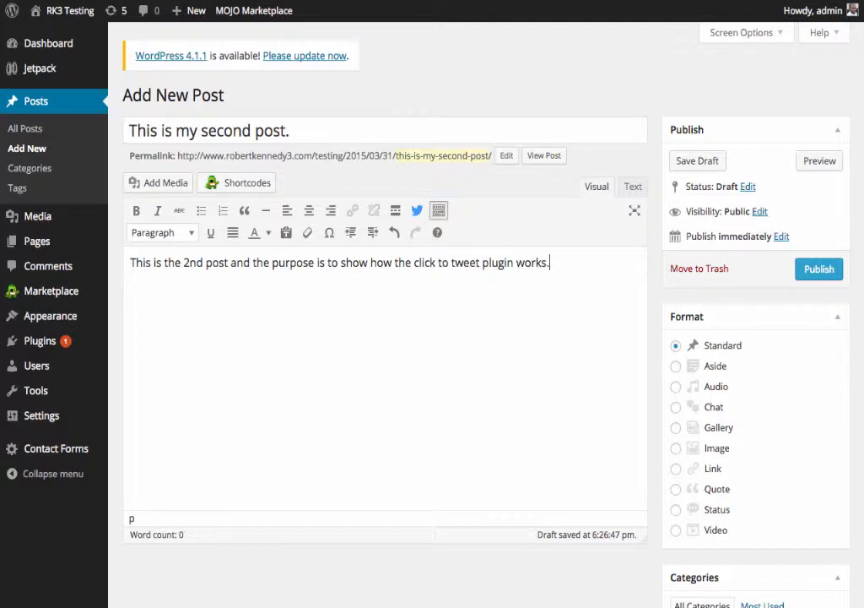
{"action": "key", "text": "Return"}
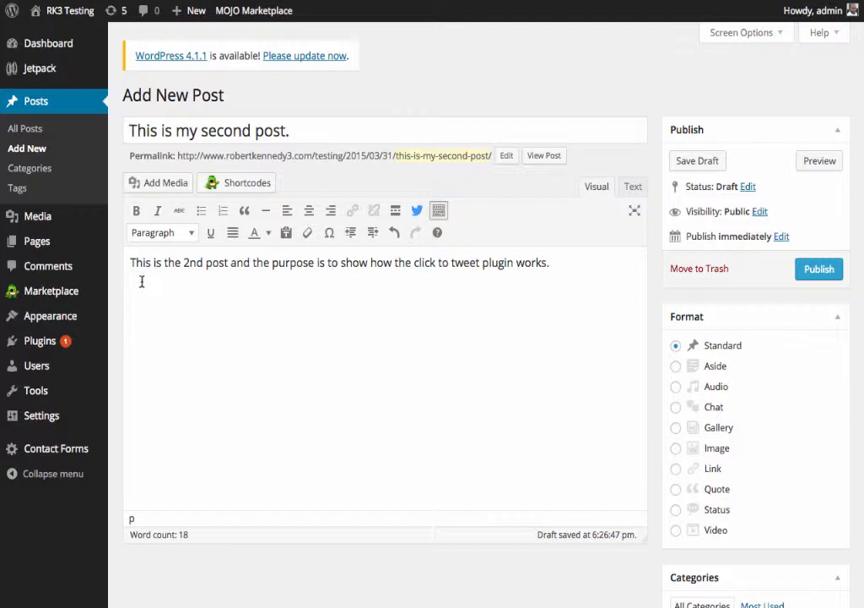
Add the click-to-tweet quote 'This is a great plugin', tick the wordpress category, and publish.
{"action": "left_click", "coordinate": [419, 213]}
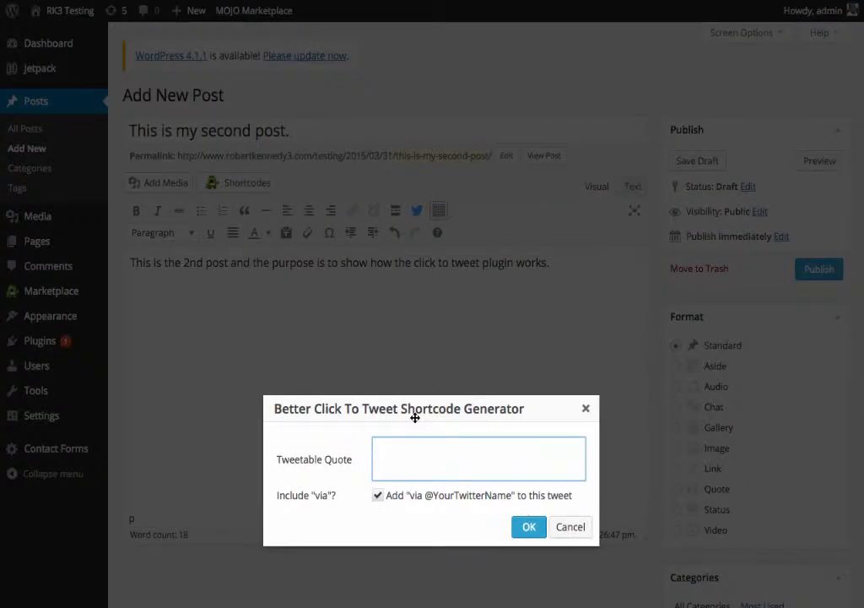
{"action": "type", "text": "This i"}
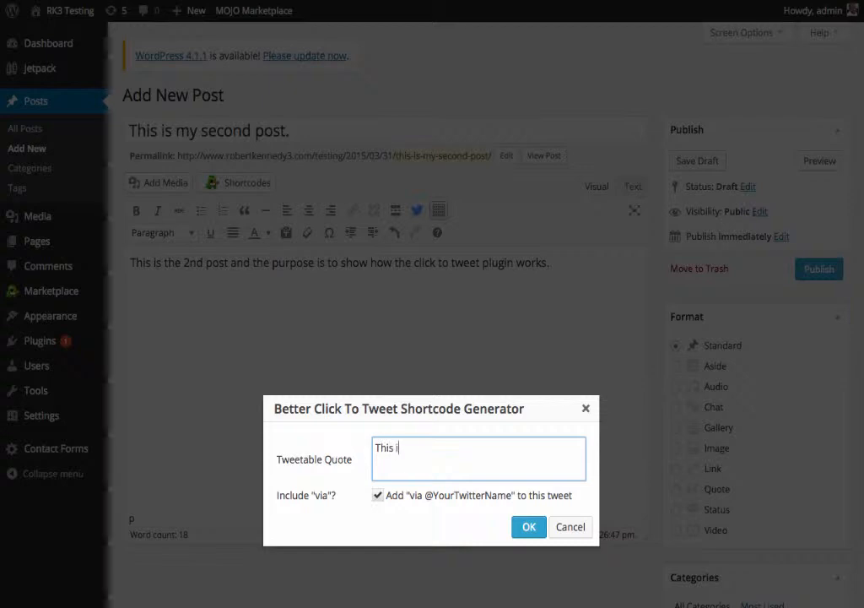
{"action": "type", "text": "s a great plugin"}
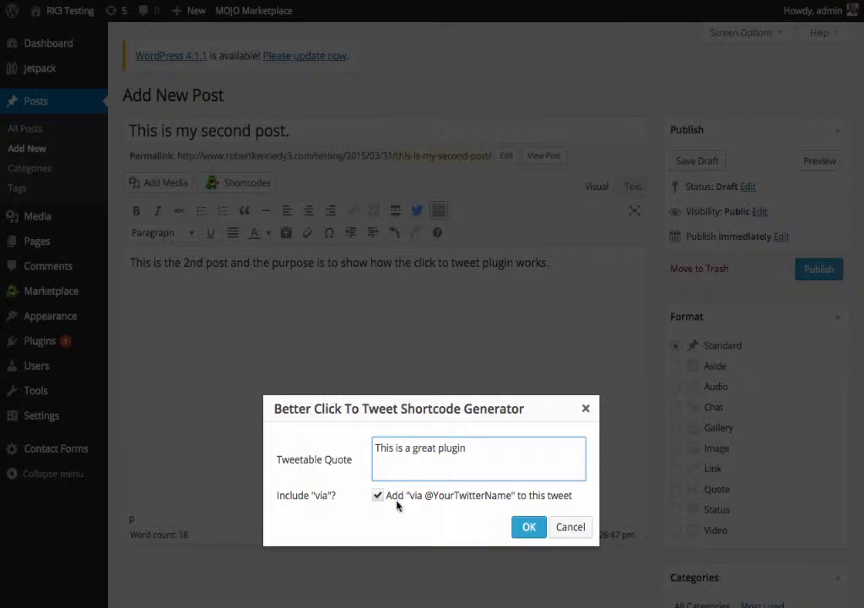
{"action": "left_click", "coordinate": [527, 526]}
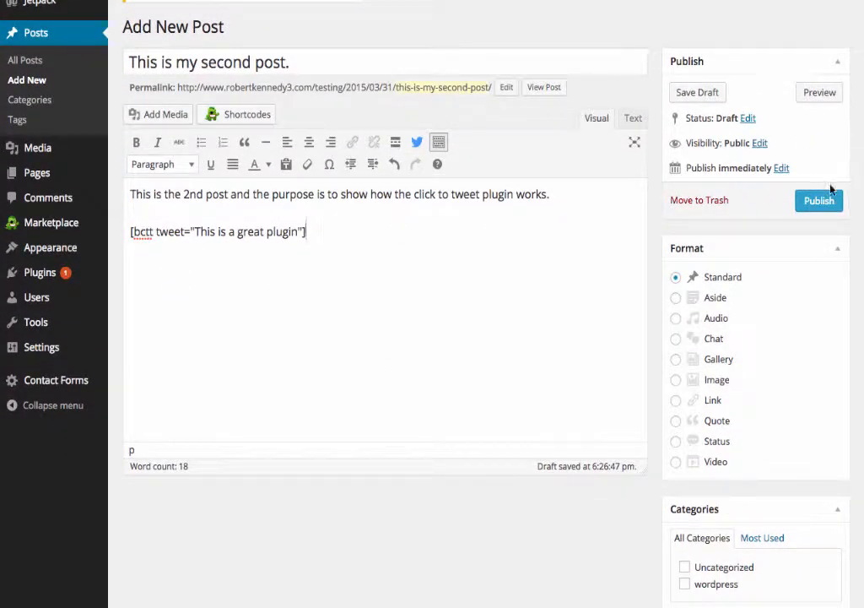
{"action": "left_click", "coordinate": [685, 584]}
{"action": "left_click", "coordinate": [817, 212]}
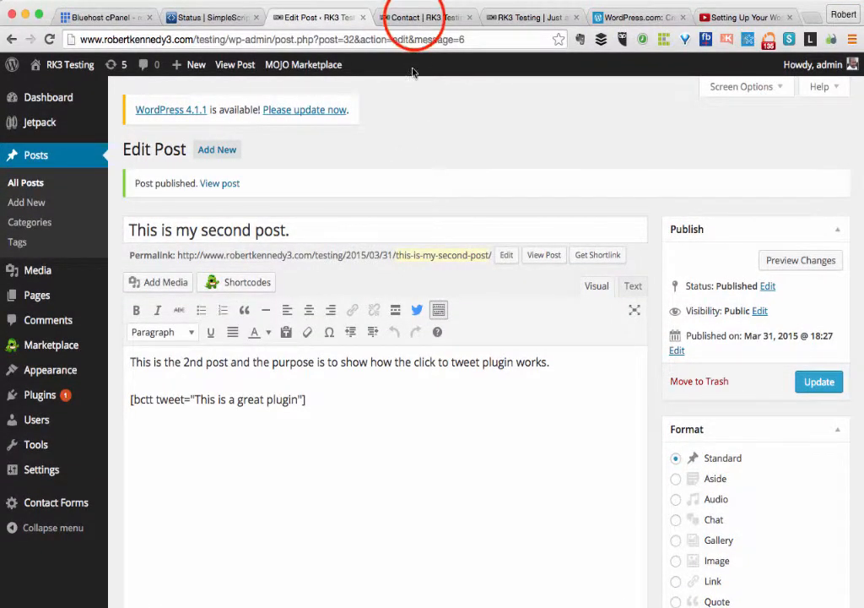
On the live site, open the second post from the Blog and share its quote box on Twitter.
{"action": "left_click", "coordinate": [415, 19]}
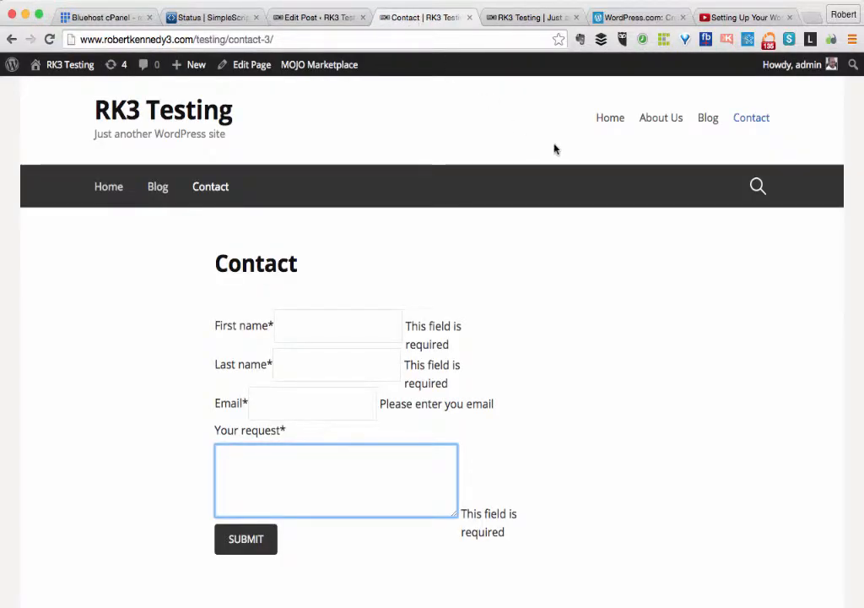
{"action": "left_click", "coordinate": [615, 121]}
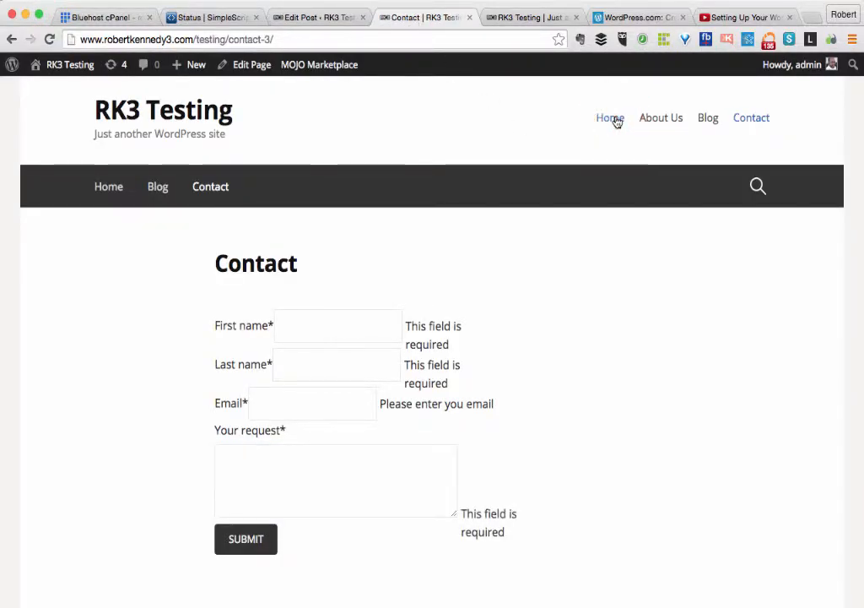
{"action": "left_click", "coordinate": [713, 121]}
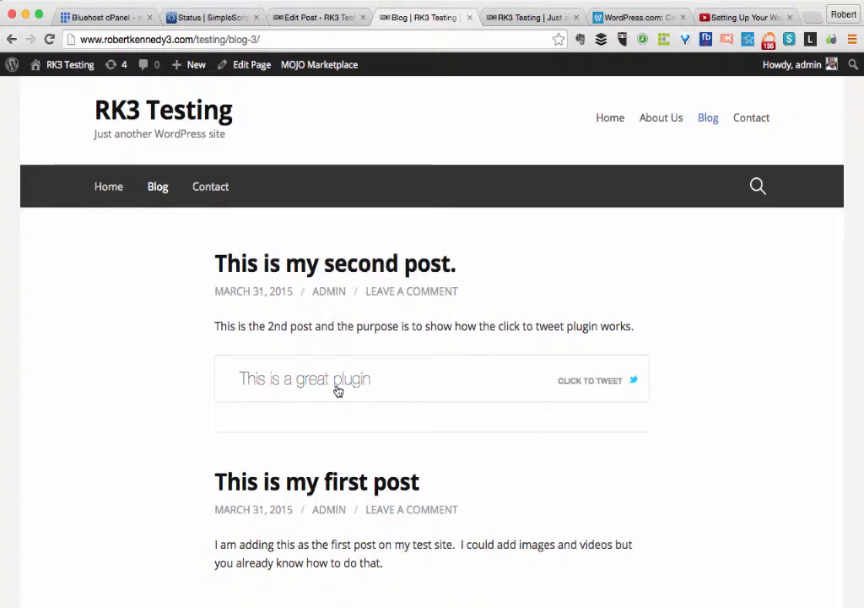
{"action": "left_click", "coordinate": [300, 265]}
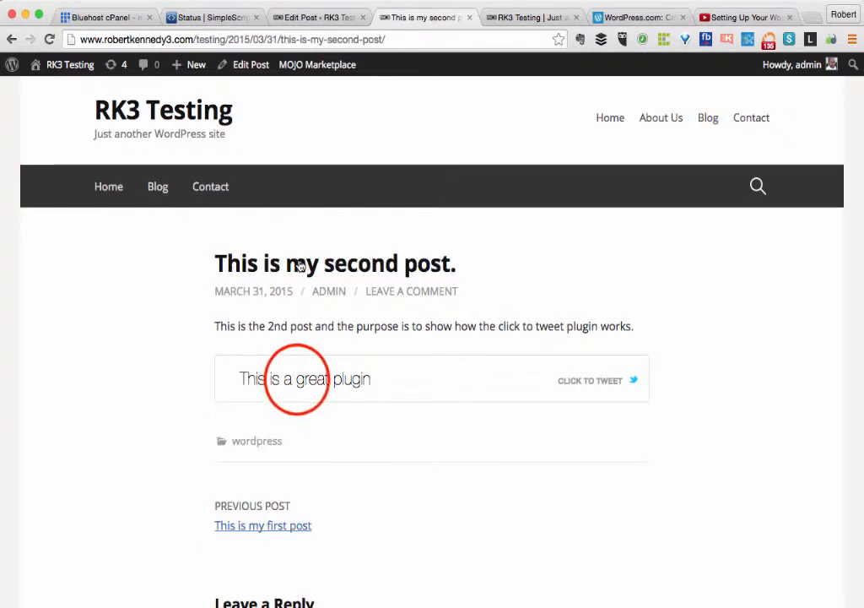
{"action": "left_click", "coordinate": [297, 384]}
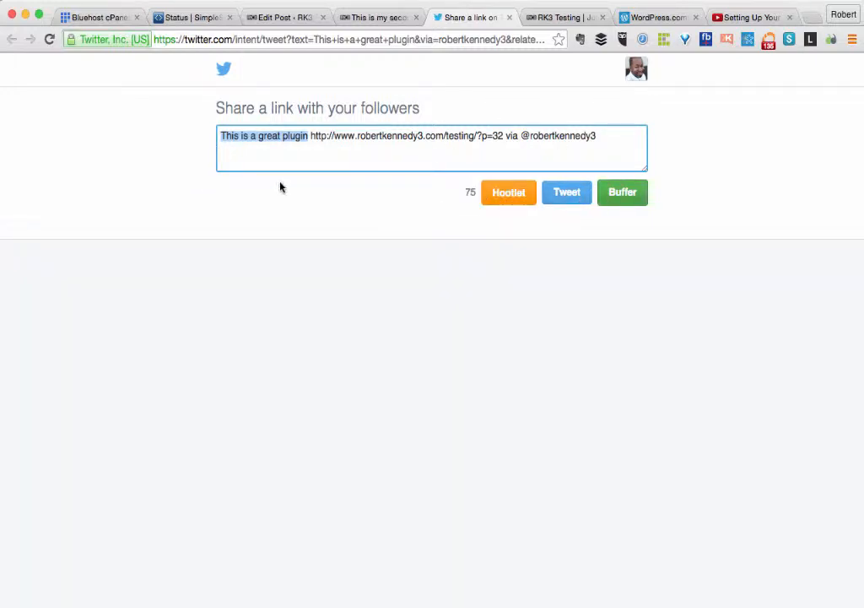
Close the Twitter share tab to return to the live second post with its quote box.
{"action": "left_click", "coordinate": [509, 17]}
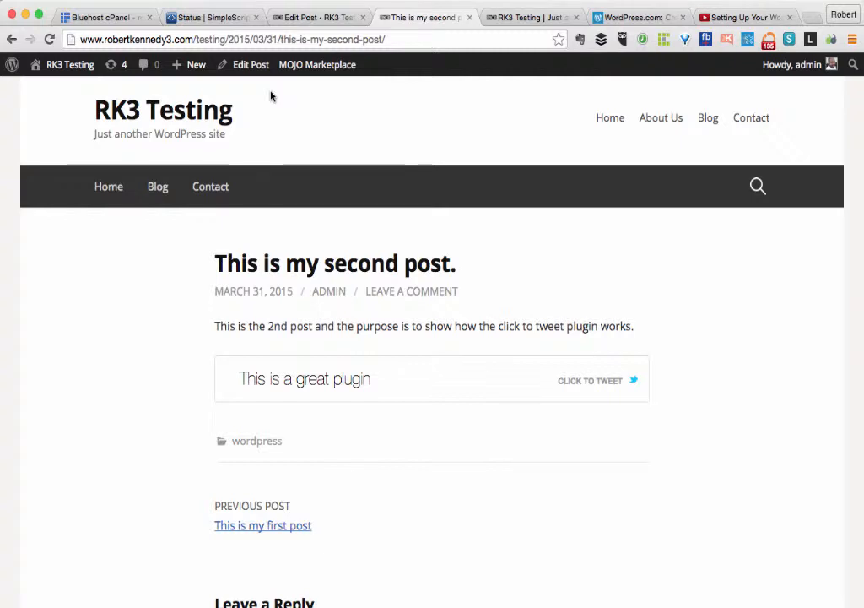
Go to the About Us page from the live site's header menu.
{"action": "left_click", "coordinate": [655, 121]}
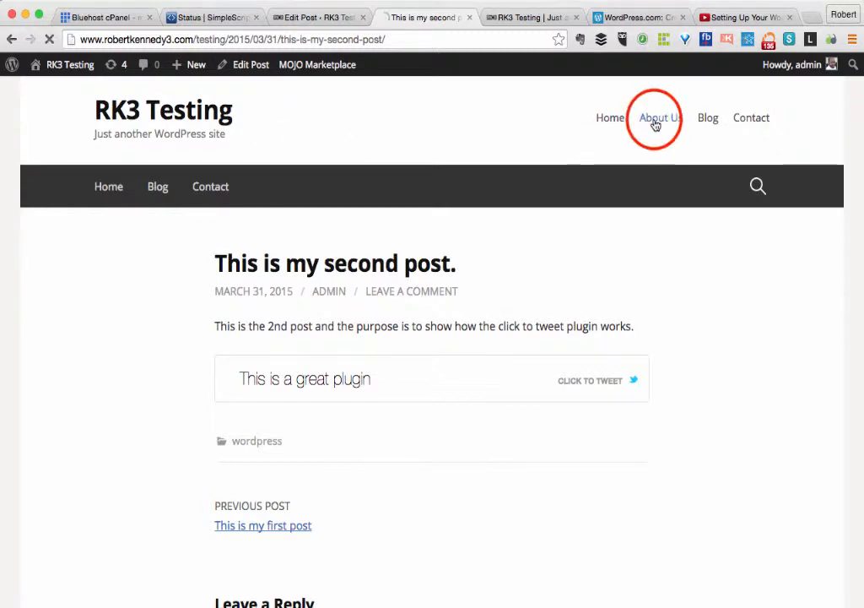